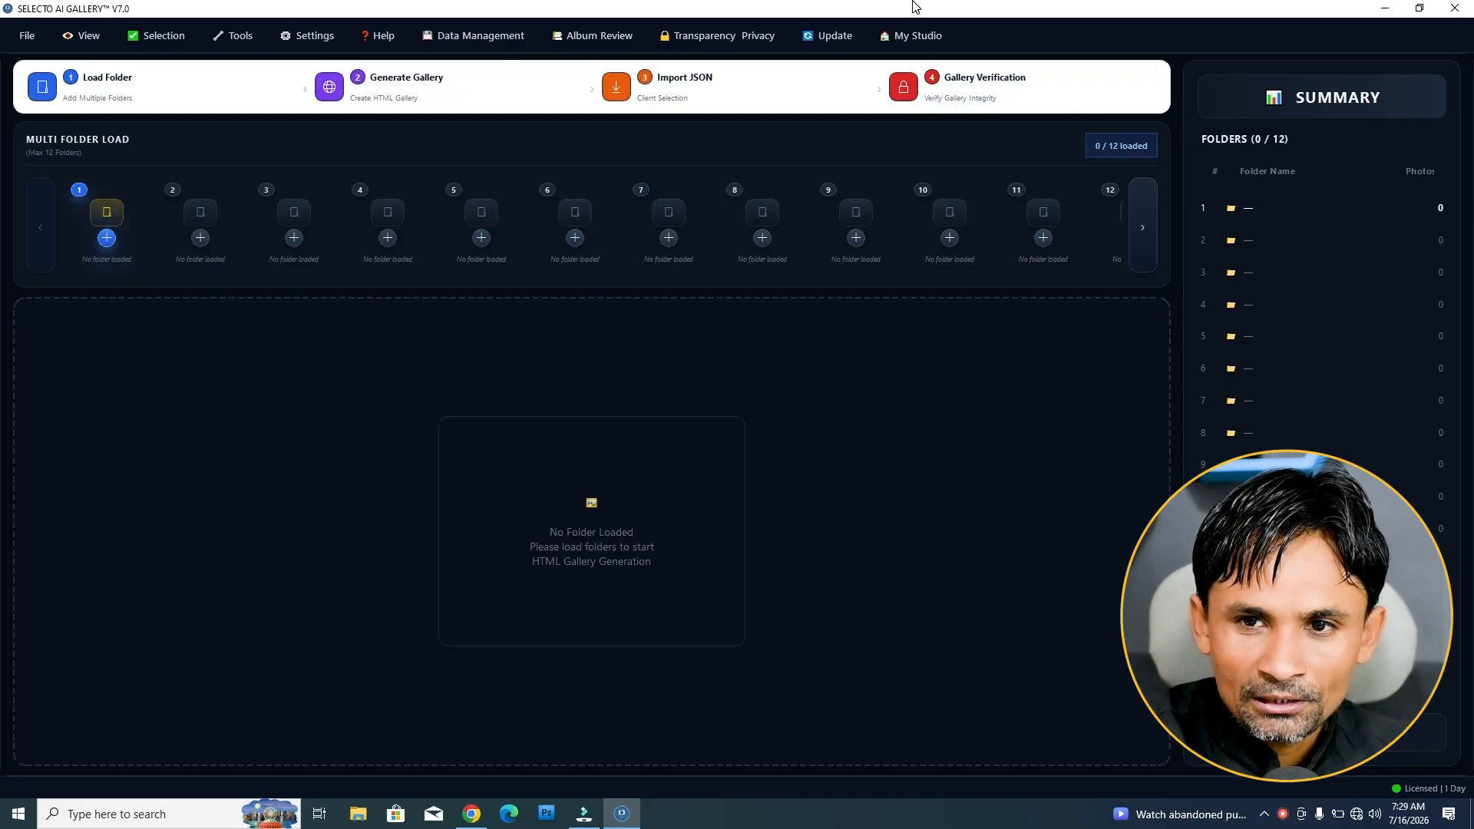
Step: Review the event subfolders inside the Wedding 2026 folder on the desktop
{"action": "left_click", "coordinate": [1385, 8]}
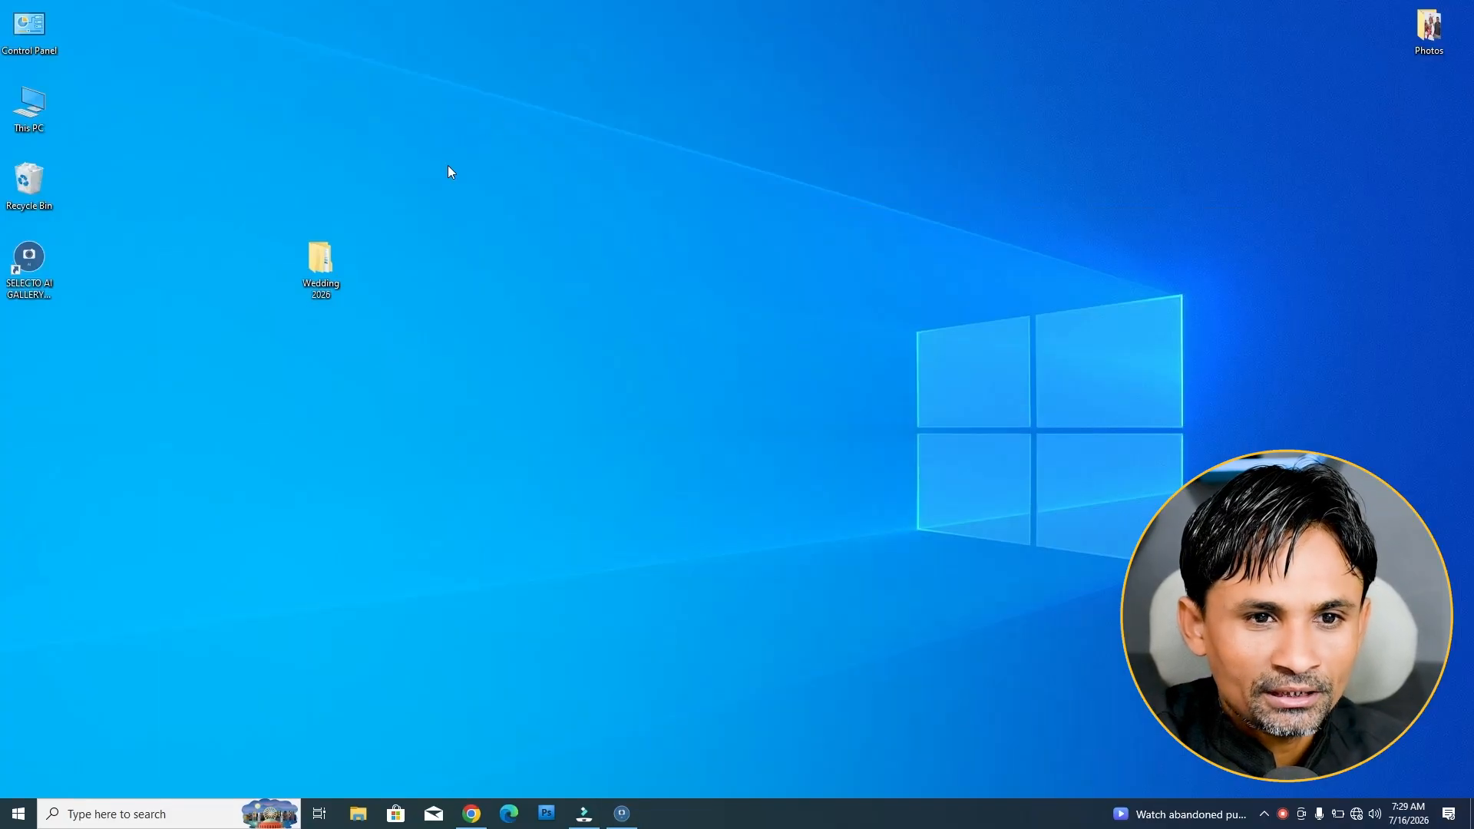
{"action": "double_click", "coordinate": [327, 265]}
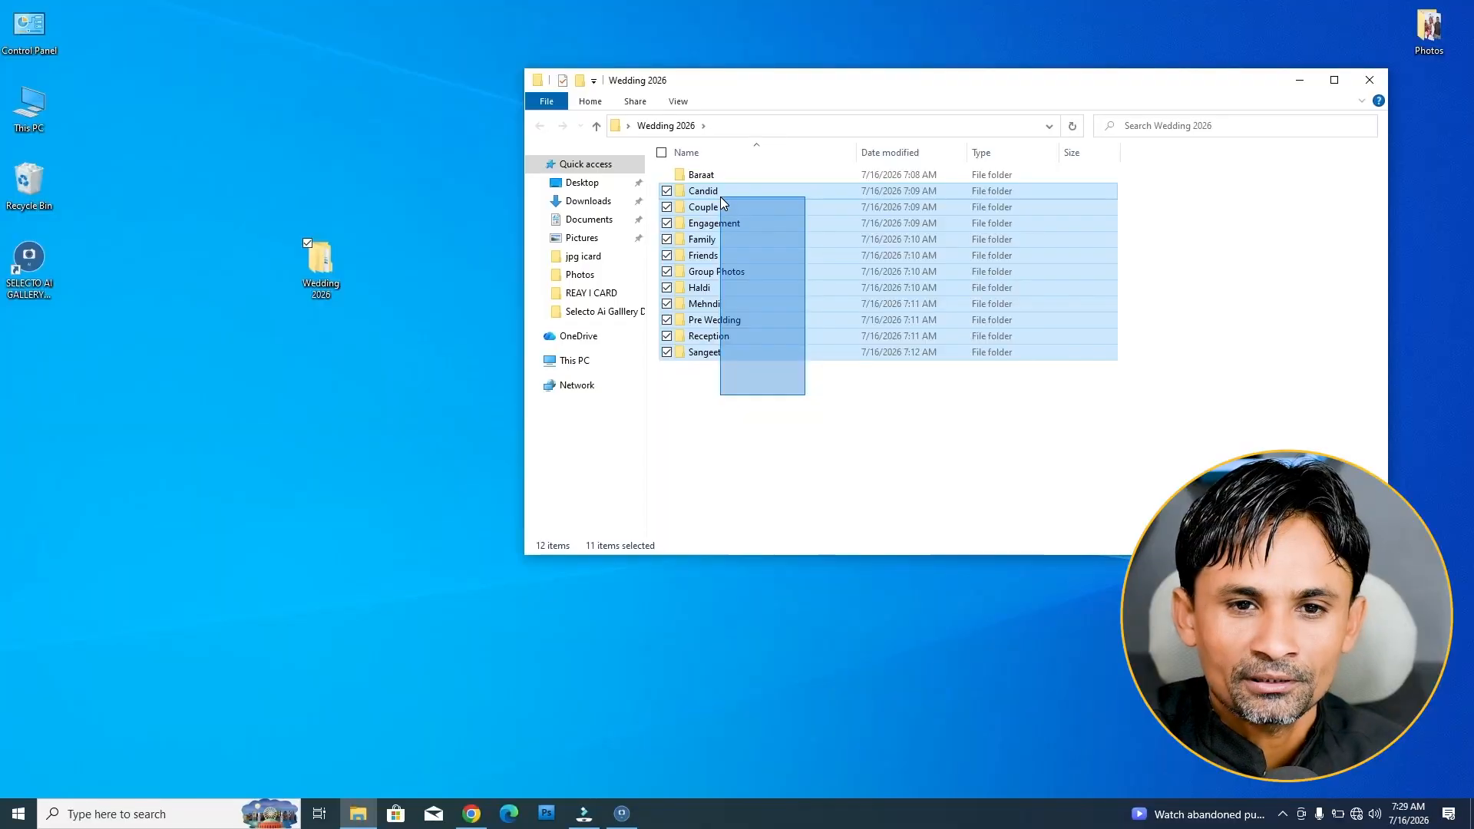
{"action": "left_click_drag", "start_coordinate": [718, 192], "coordinate": [707, 150]}
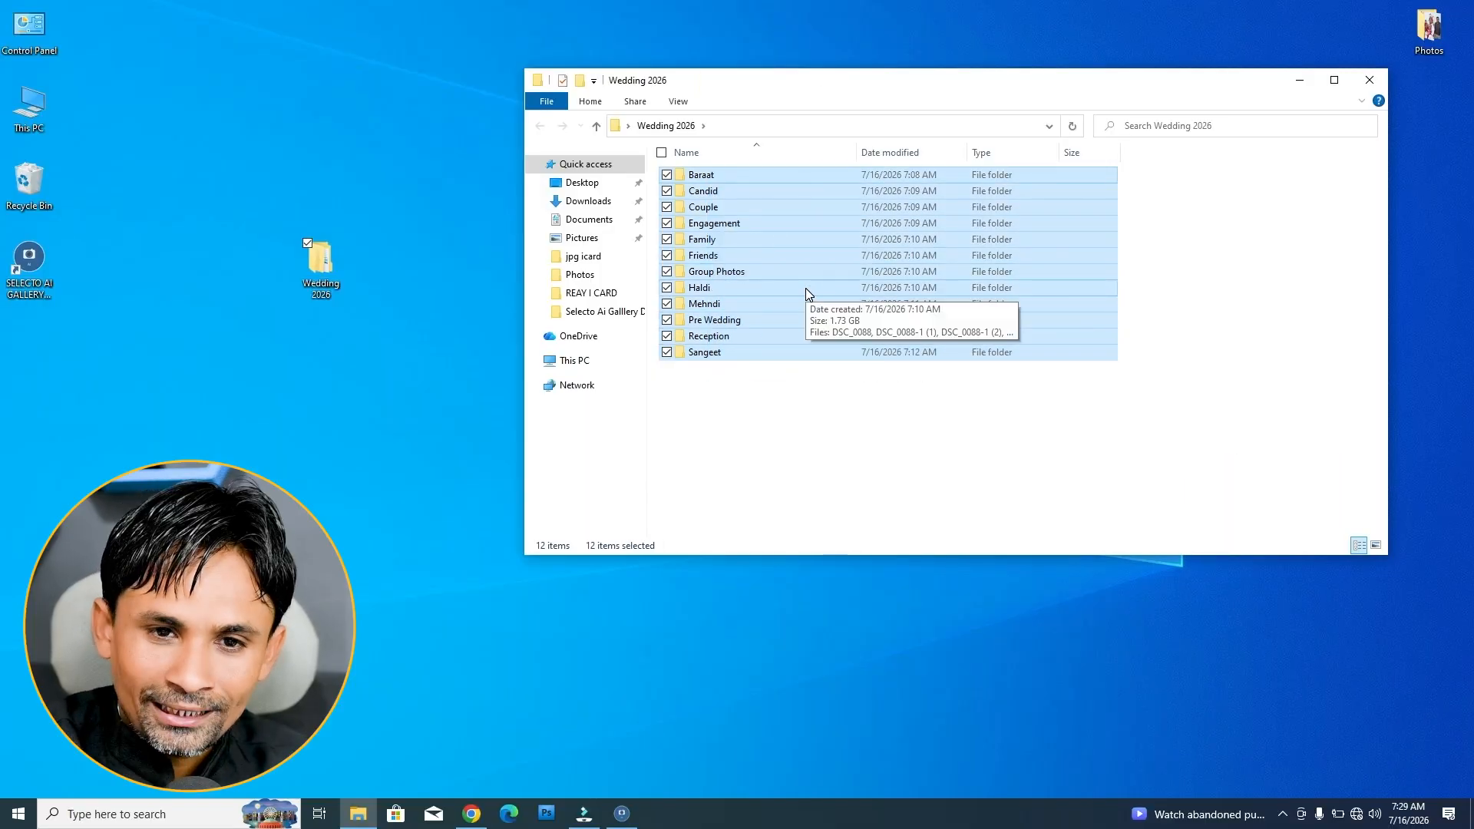
{"action": "left_click", "coordinate": [816, 421]}
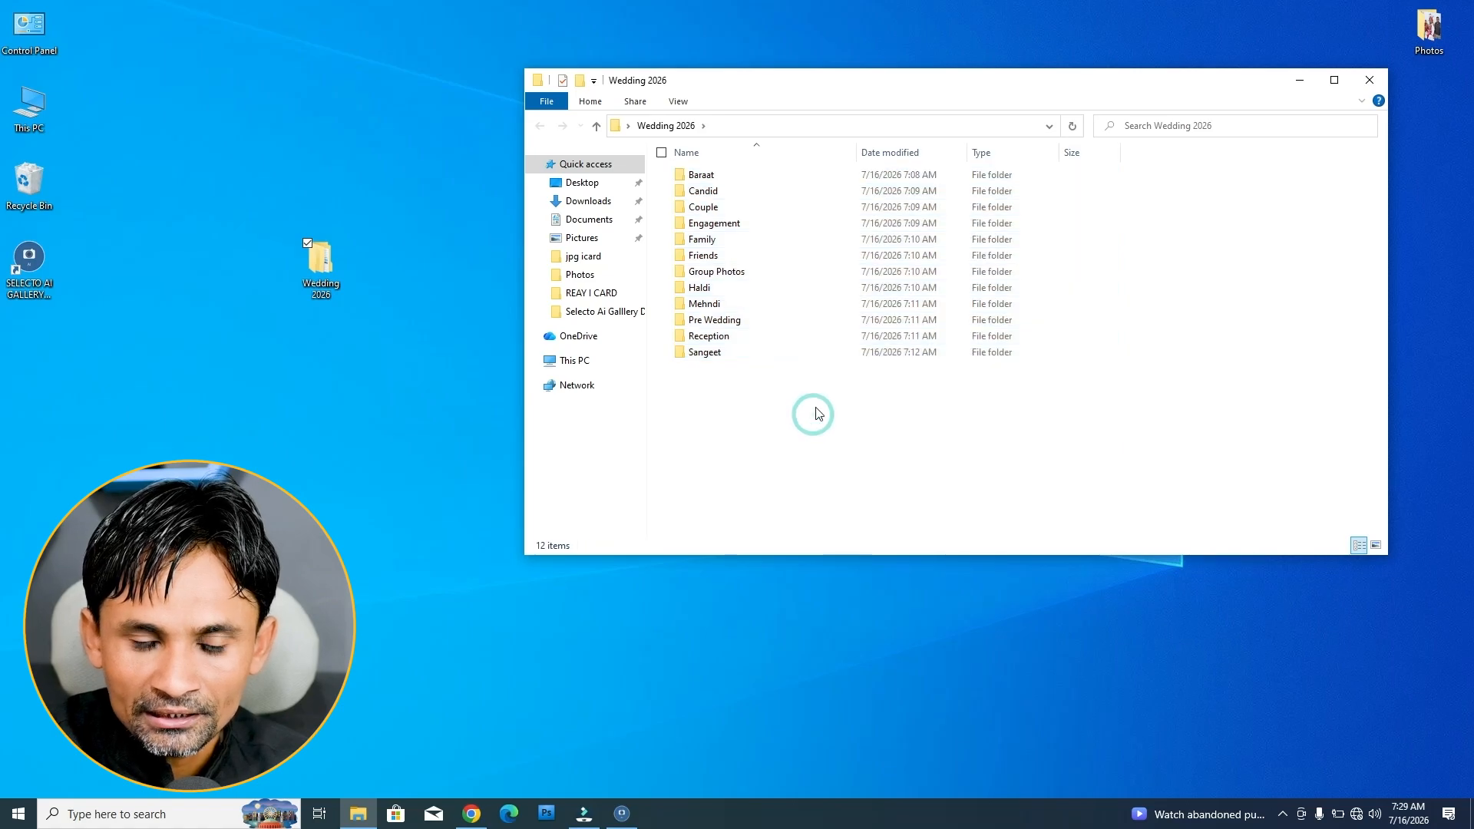
{"action": "left_click", "coordinate": [1370, 80]}
Step: Switch back to SELECTO AI GALLERY and load the Baraat folder from Desktop > Wedding 2026 into folder slot 1
{"action": "left_click", "coordinate": [622, 814]}
{"action": "left_click", "coordinate": [109, 223]}
{"action": "left_click", "coordinate": [484, 197]}
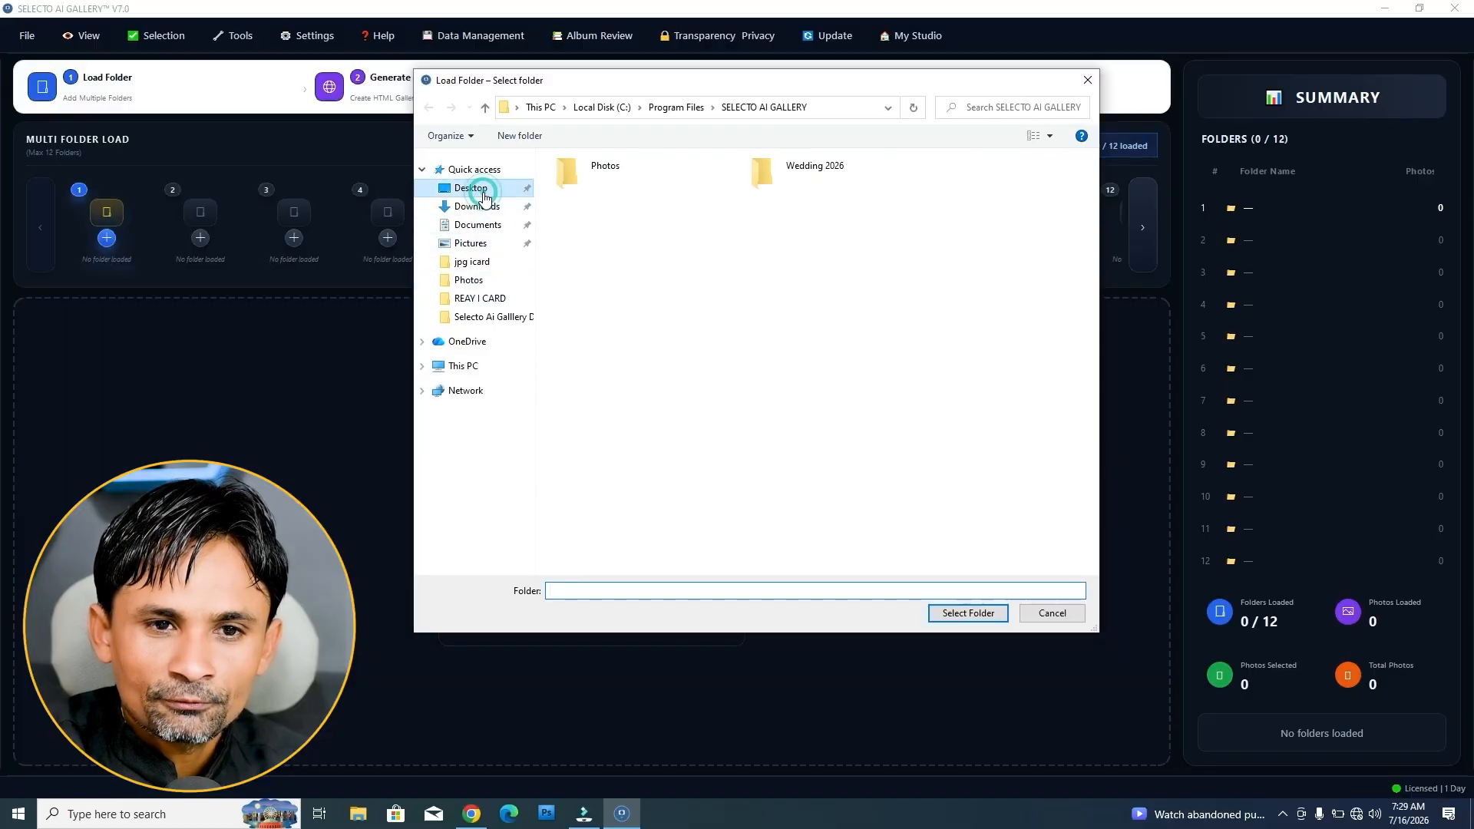
{"action": "left_click", "coordinate": [803, 274]}
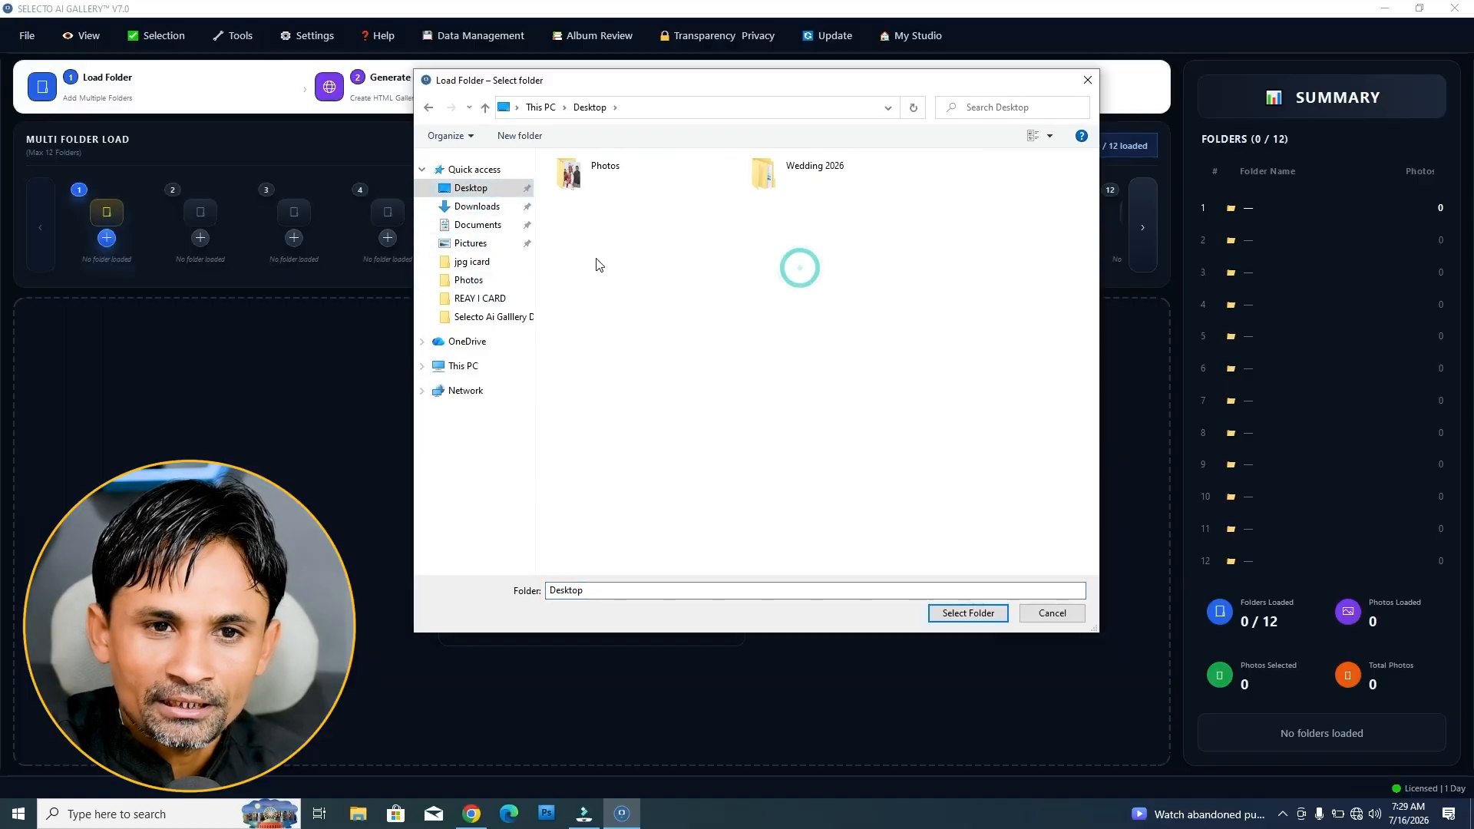
{"action": "double_click", "coordinate": [809, 188]}
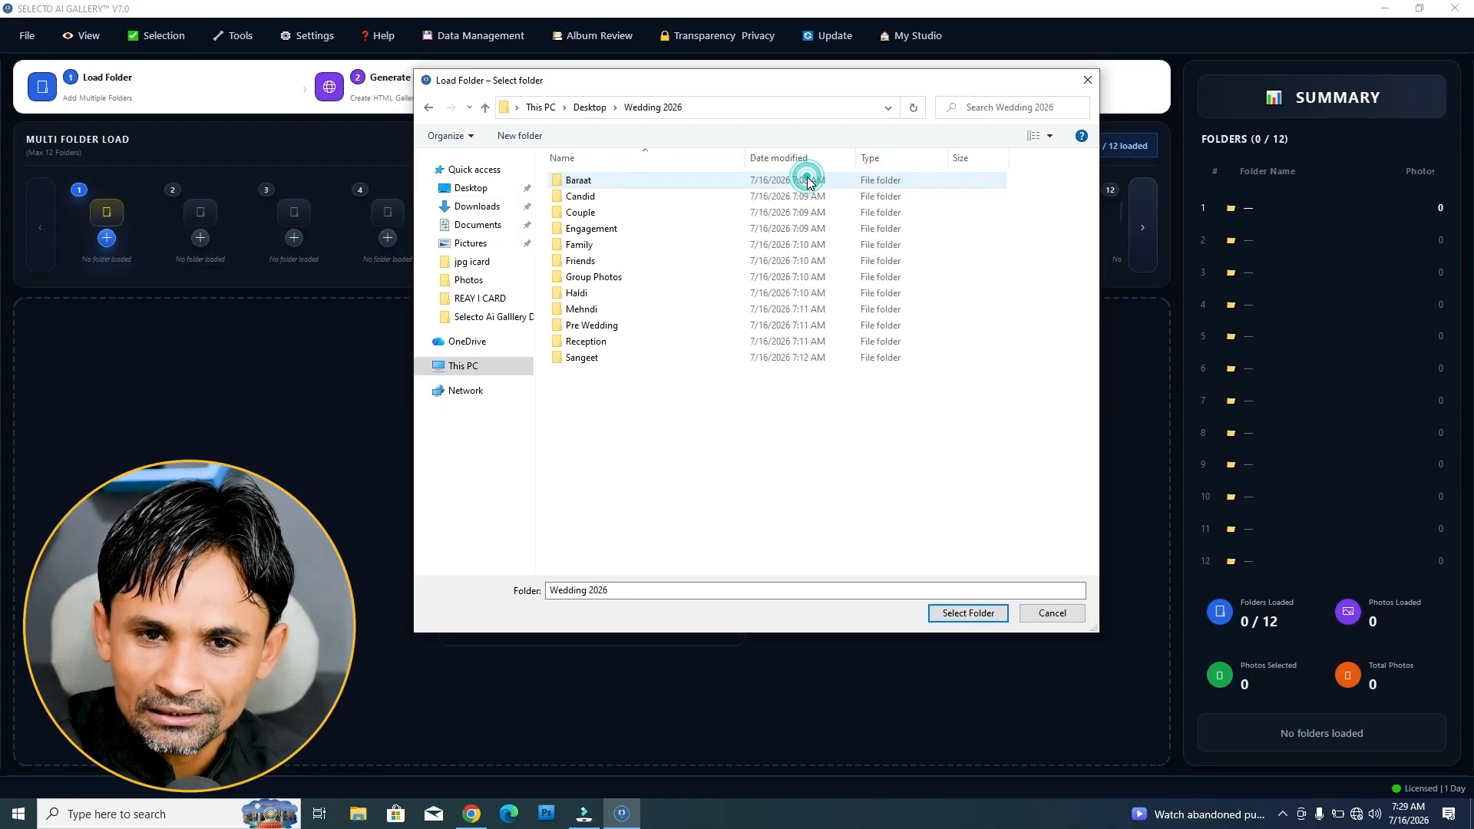
{"action": "left_click", "coordinate": [595, 187]}
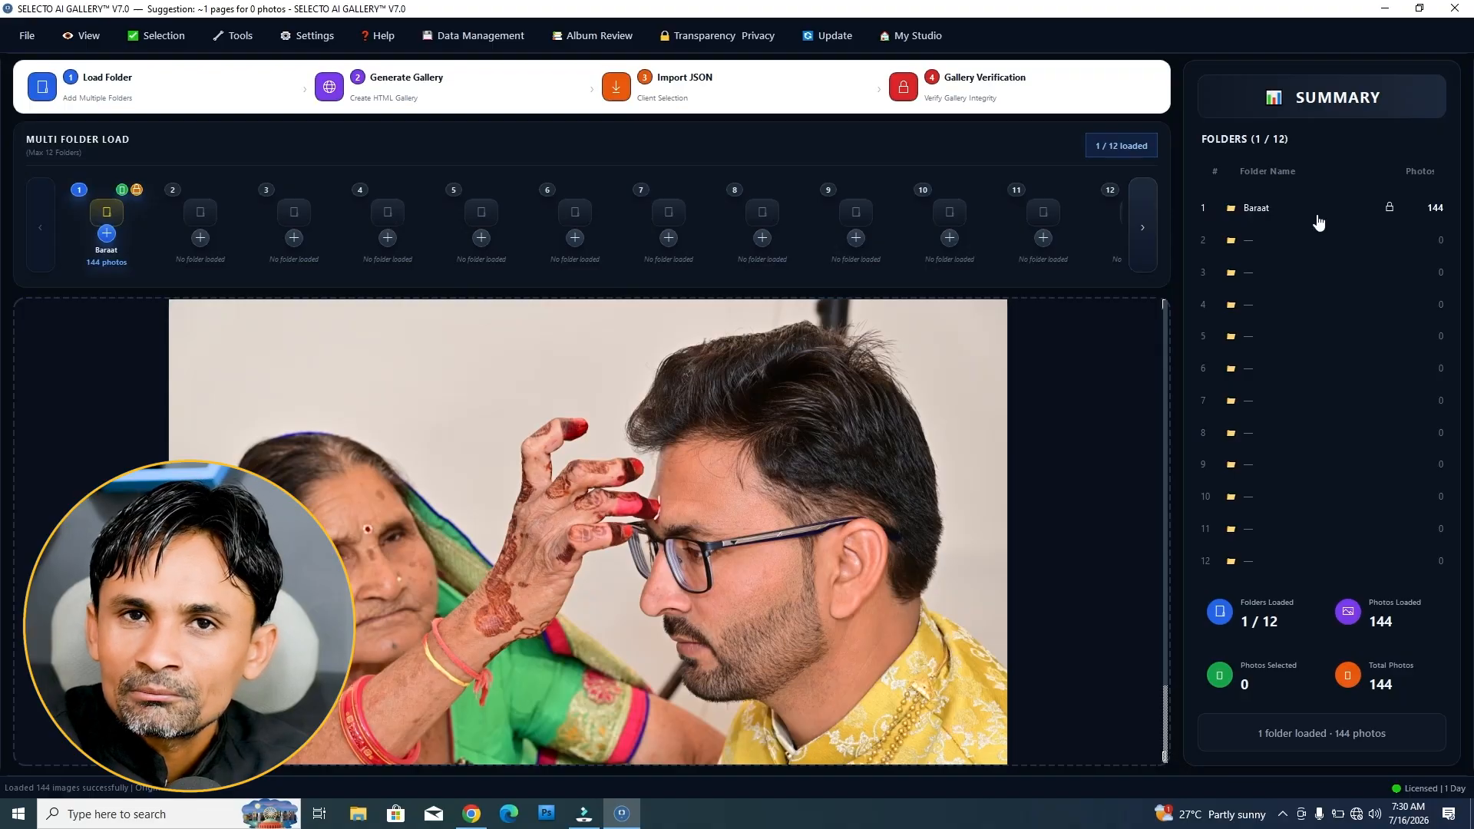
Step: Load the Candid folder from Wedding 2026 into folder slot 2
{"action": "left_click", "coordinate": [194, 222]}
{"action": "left_click", "coordinate": [597, 197]}
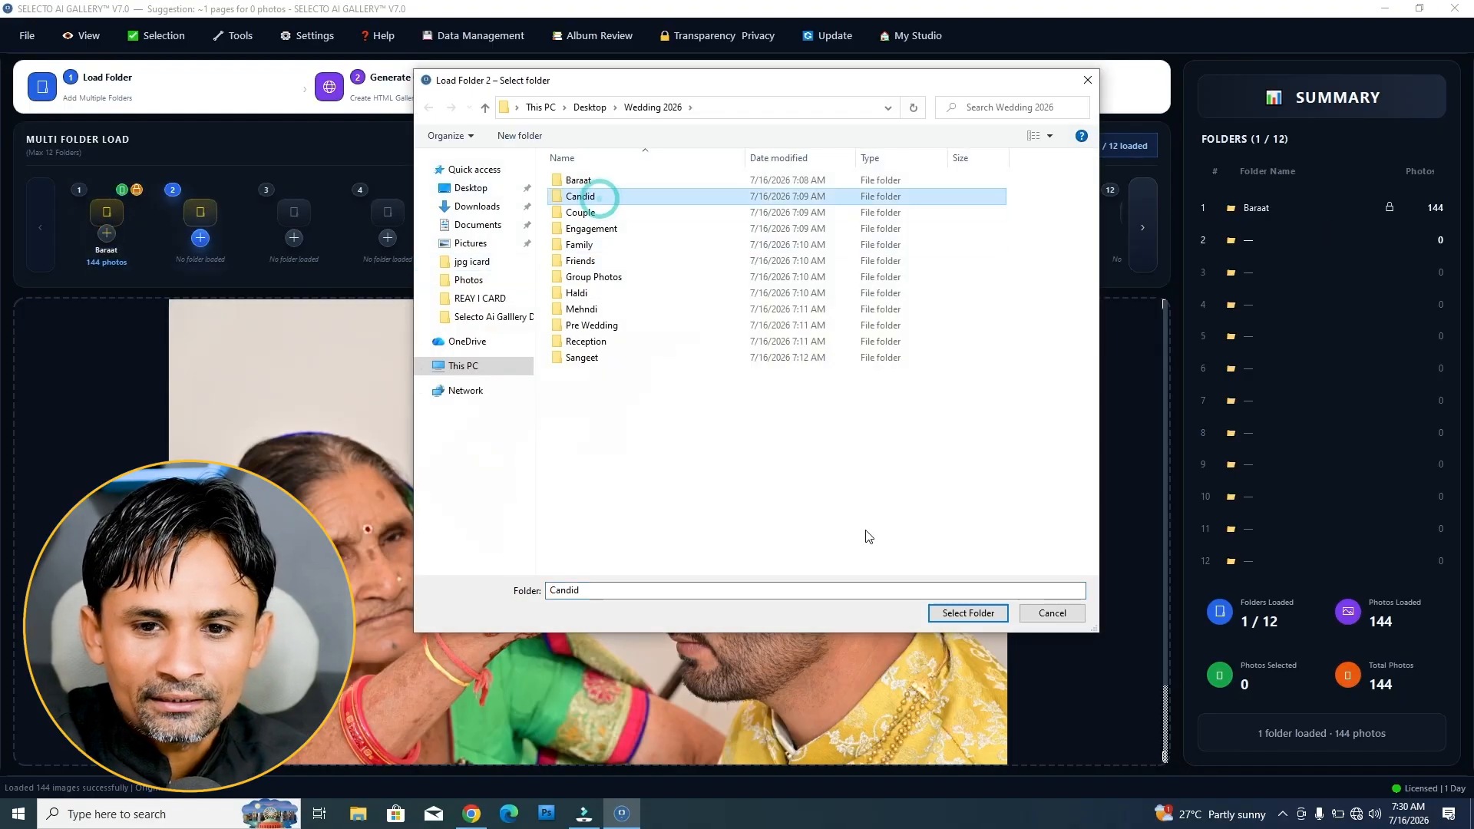
{"action": "left_click", "coordinate": [968, 613]}
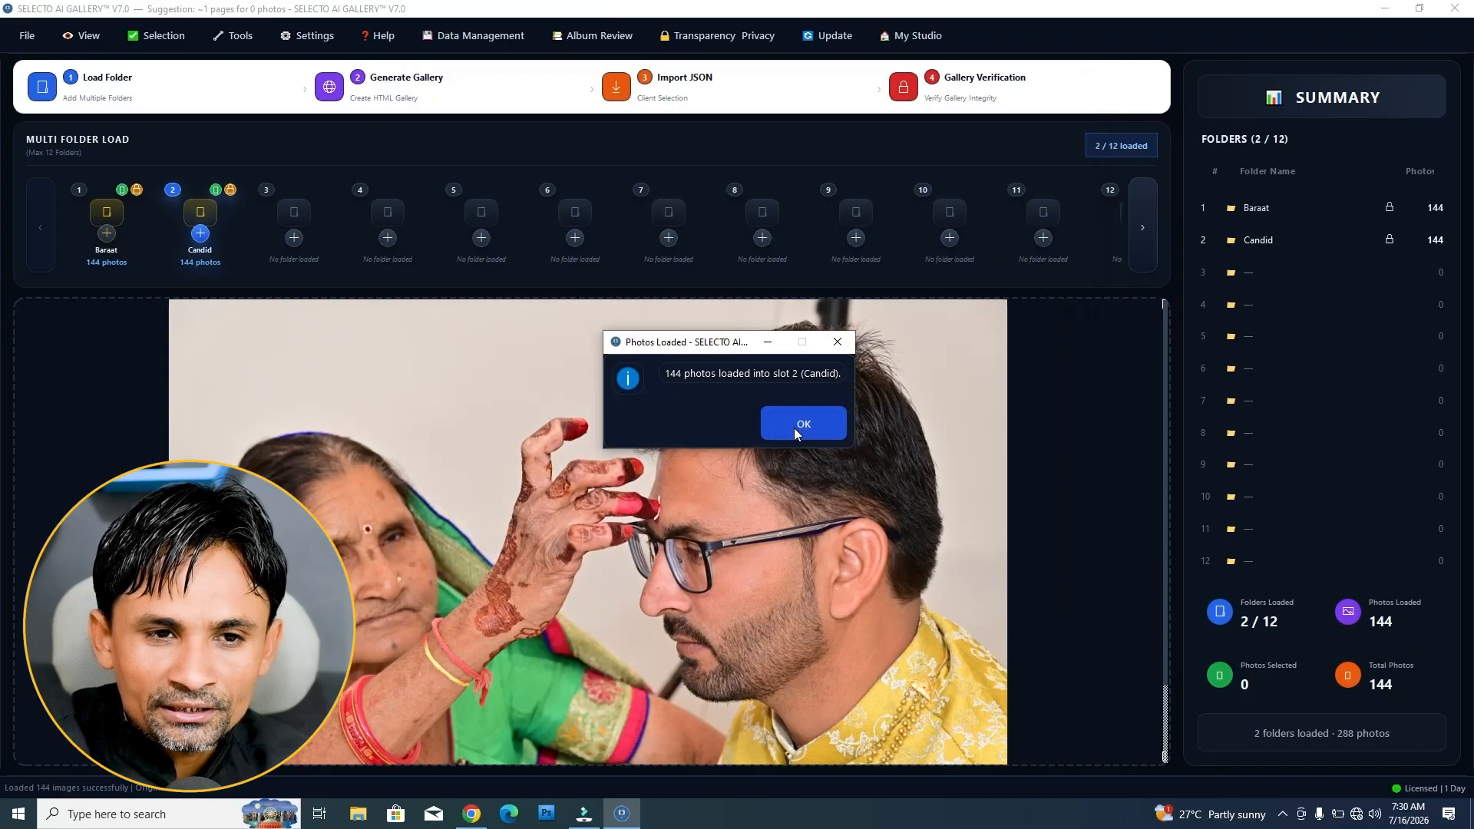
{"action": "left_click", "coordinate": [799, 423]}
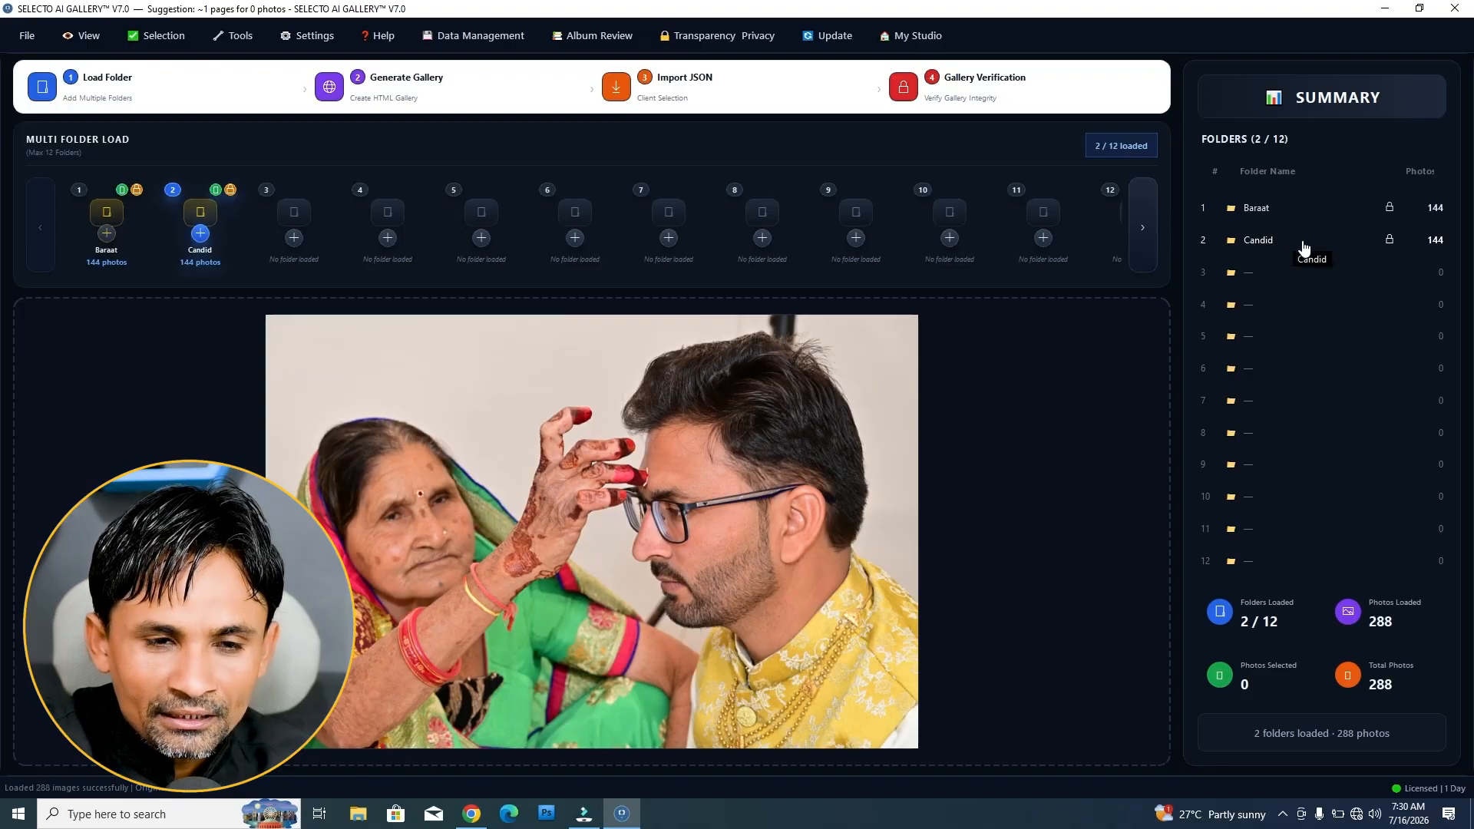
Step: Load the Couple folder from Wedding 2026 into folder slot 3
{"action": "left_click", "coordinate": [289, 227]}
{"action": "left_click", "coordinate": [593, 215]}
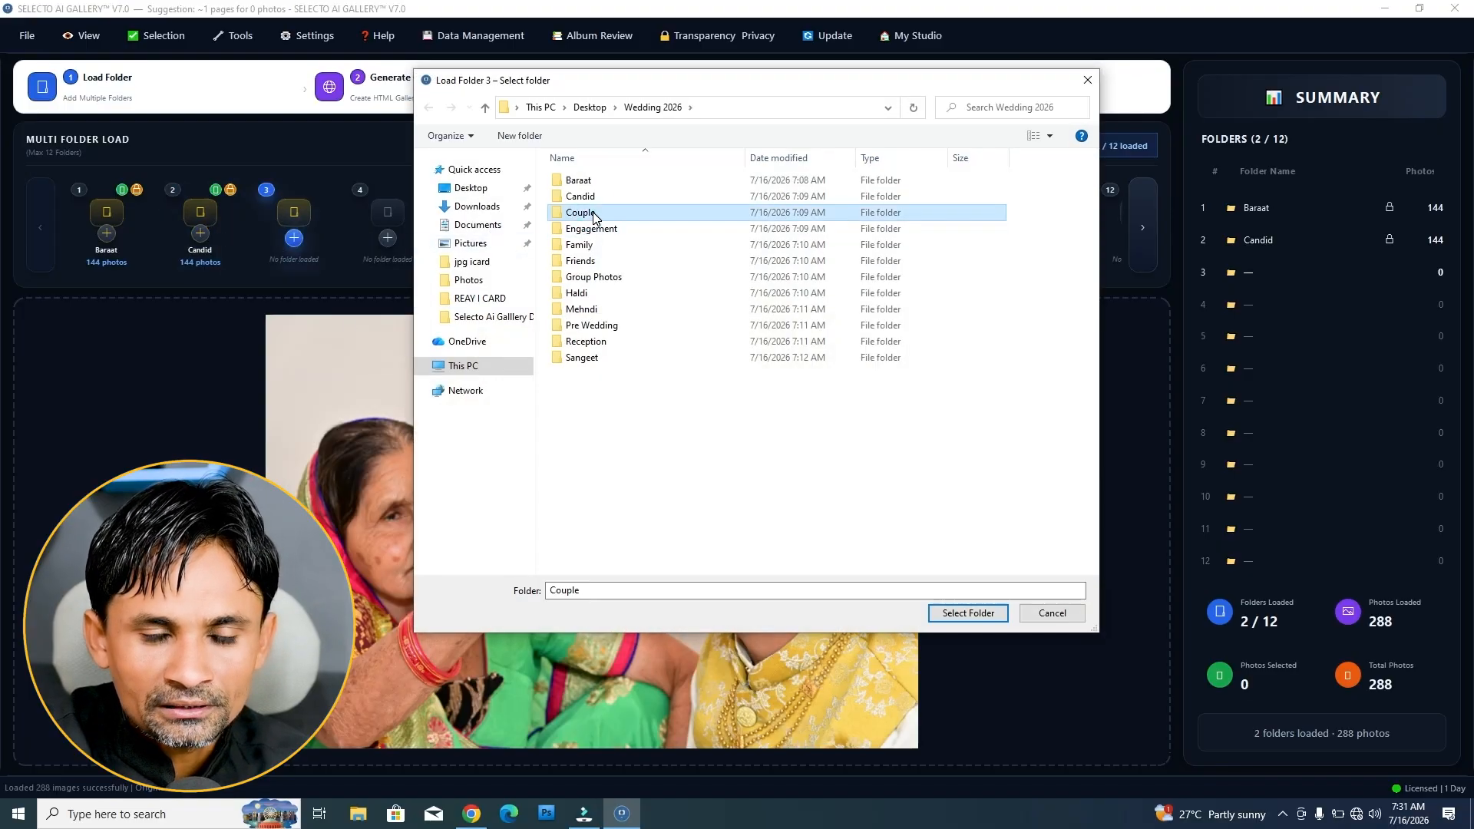
{"action": "left_click", "coordinate": [969, 613]}
{"action": "left_click_drag", "start_coordinate": [738, 436], "coordinate": [635, 325]}
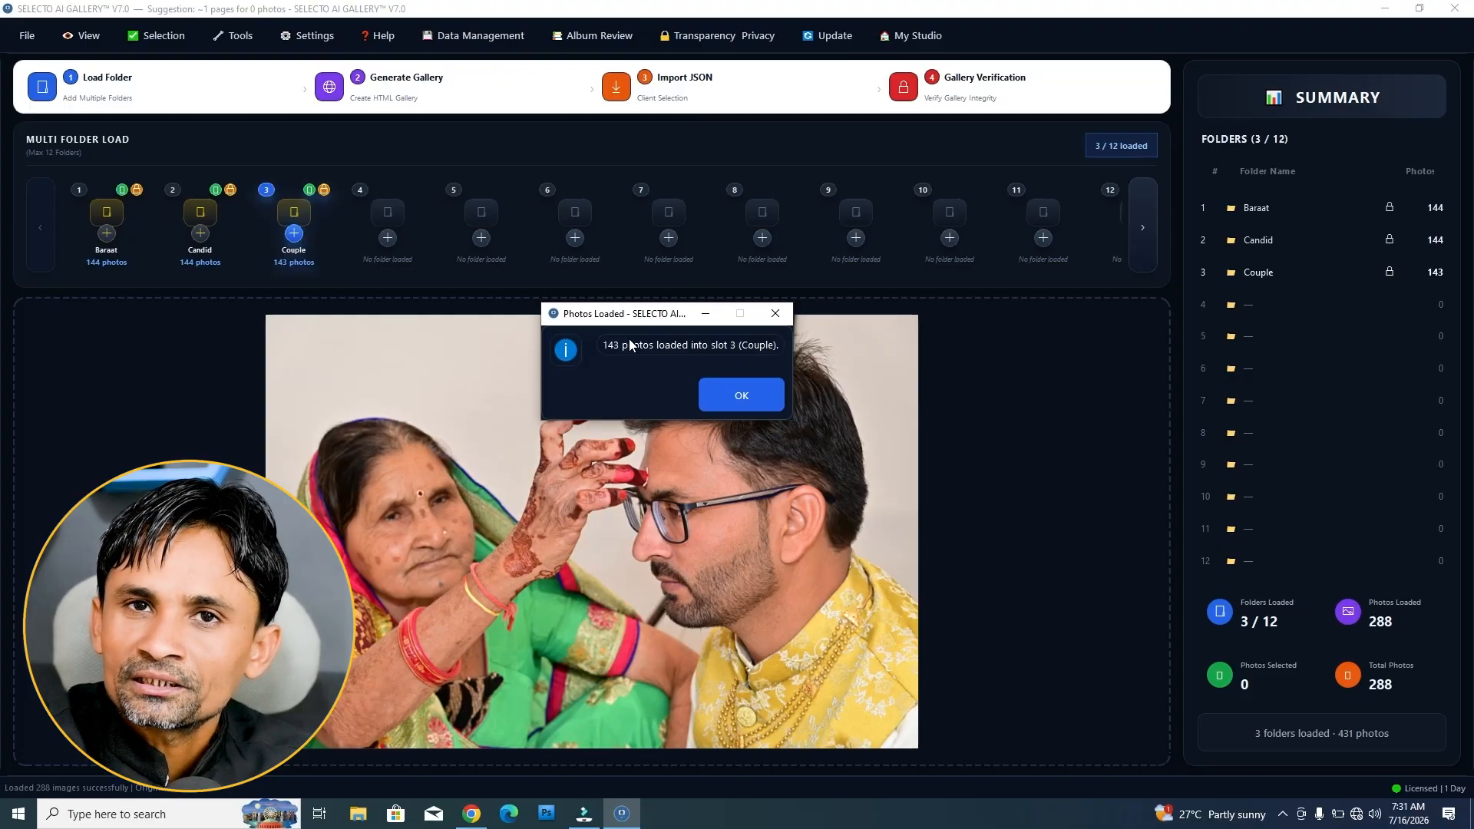
{"action": "left_click", "coordinate": [742, 387]}
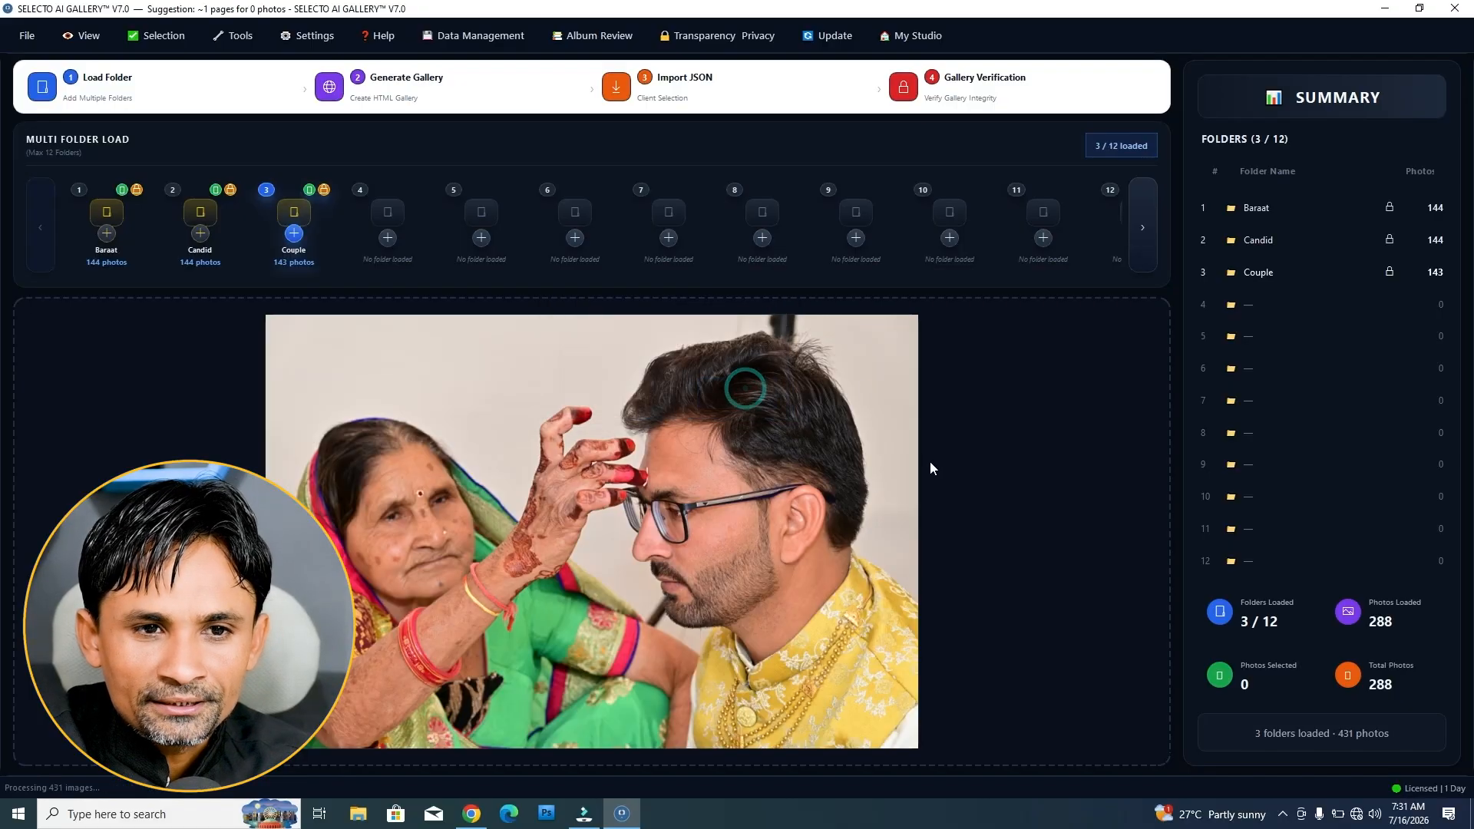
Step: Load the Engagement folder from Wedding 2026 into folder slot 4
{"action": "left_click", "coordinate": [388, 224]}
{"action": "left_click", "coordinate": [590, 228]}
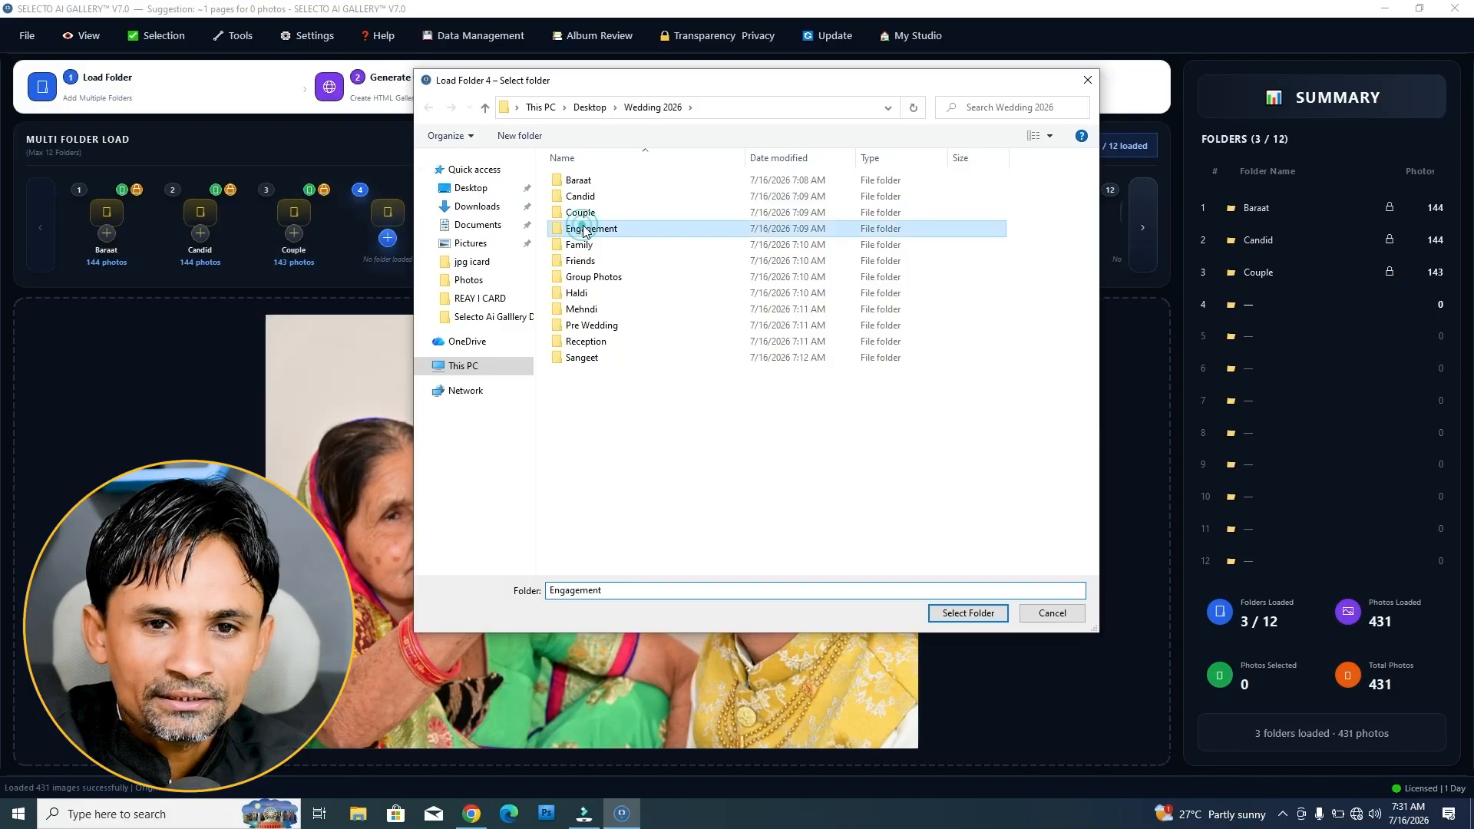
{"action": "left_click", "coordinate": [967, 613]}
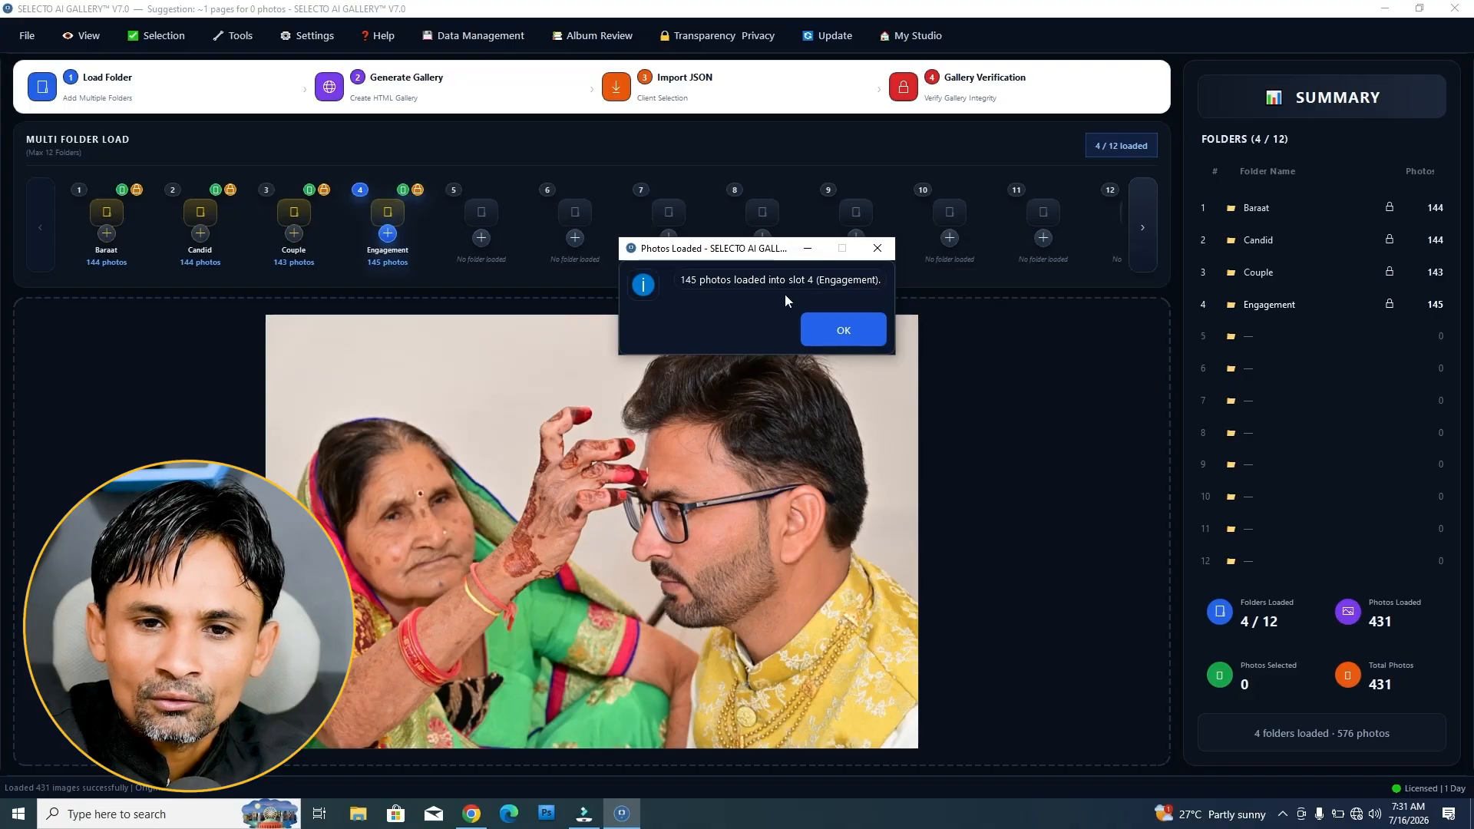
{"action": "left_click", "coordinate": [823, 324]}
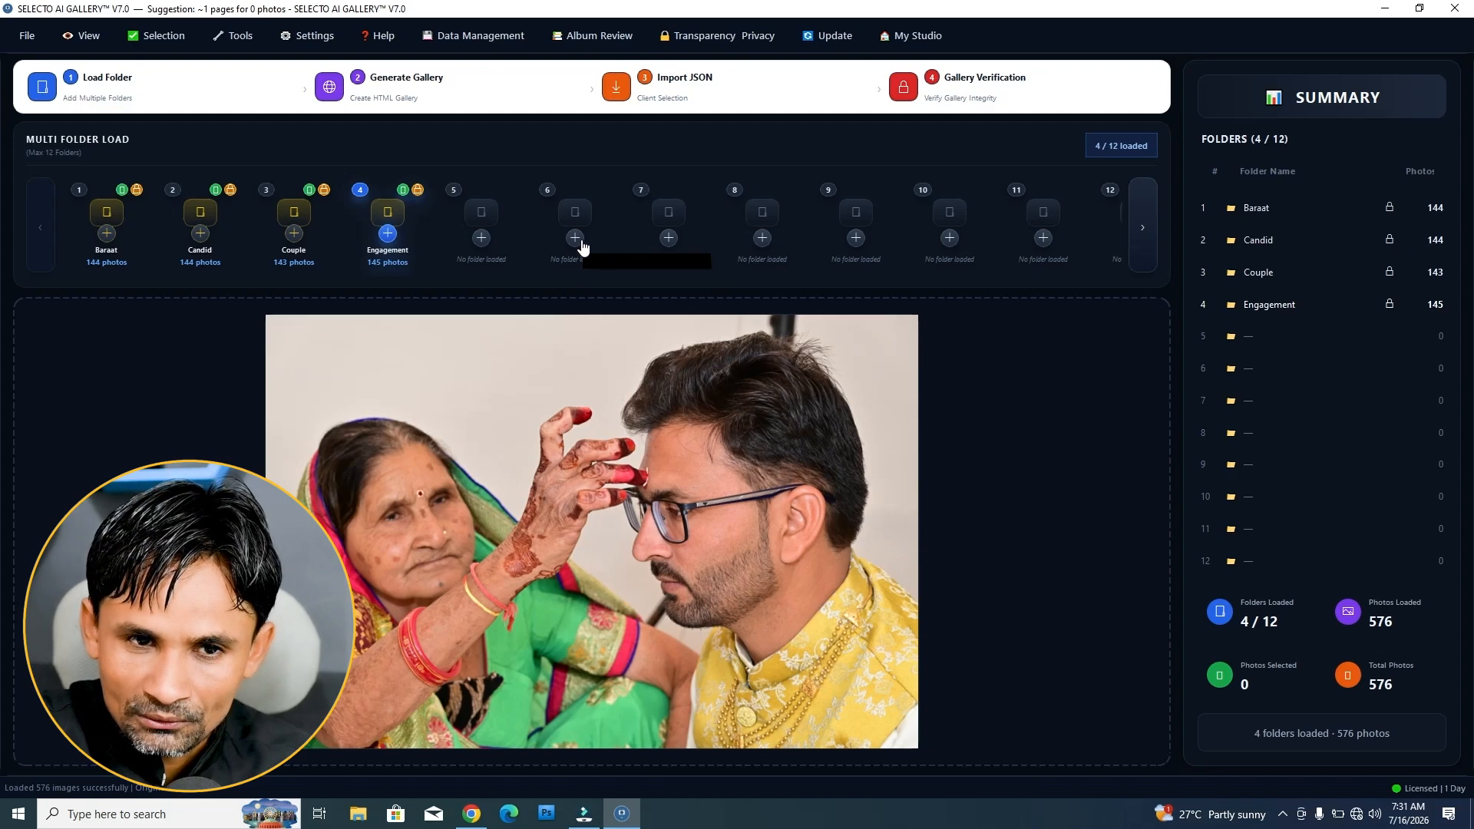
Step: Load the Family folder from Wedding 2026 into folder slot 5
{"action": "left_click", "coordinate": [483, 219]}
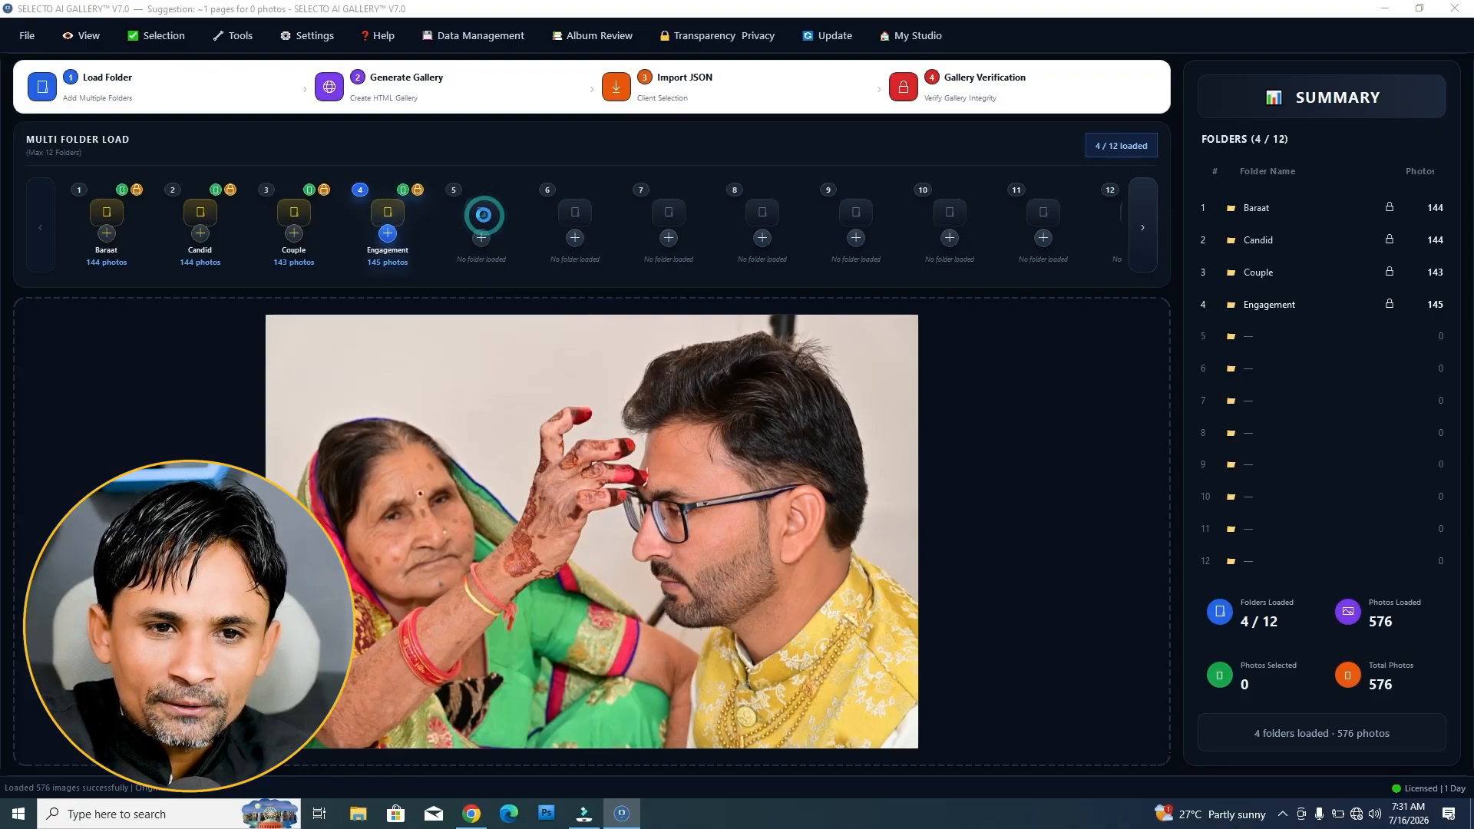
{"action": "left_click", "coordinate": [601, 363]}
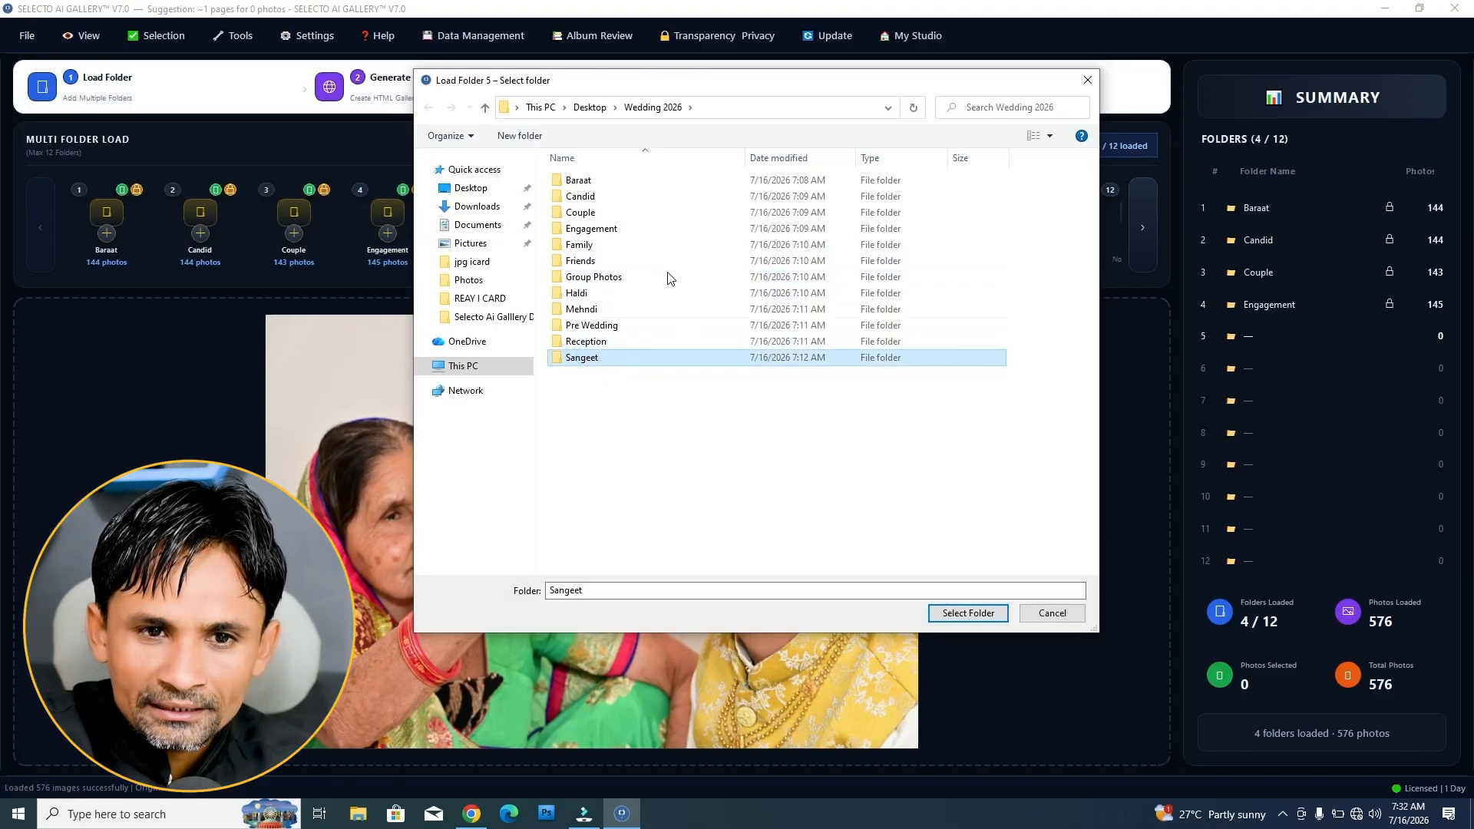
{"action": "left_click", "coordinate": [597, 249]}
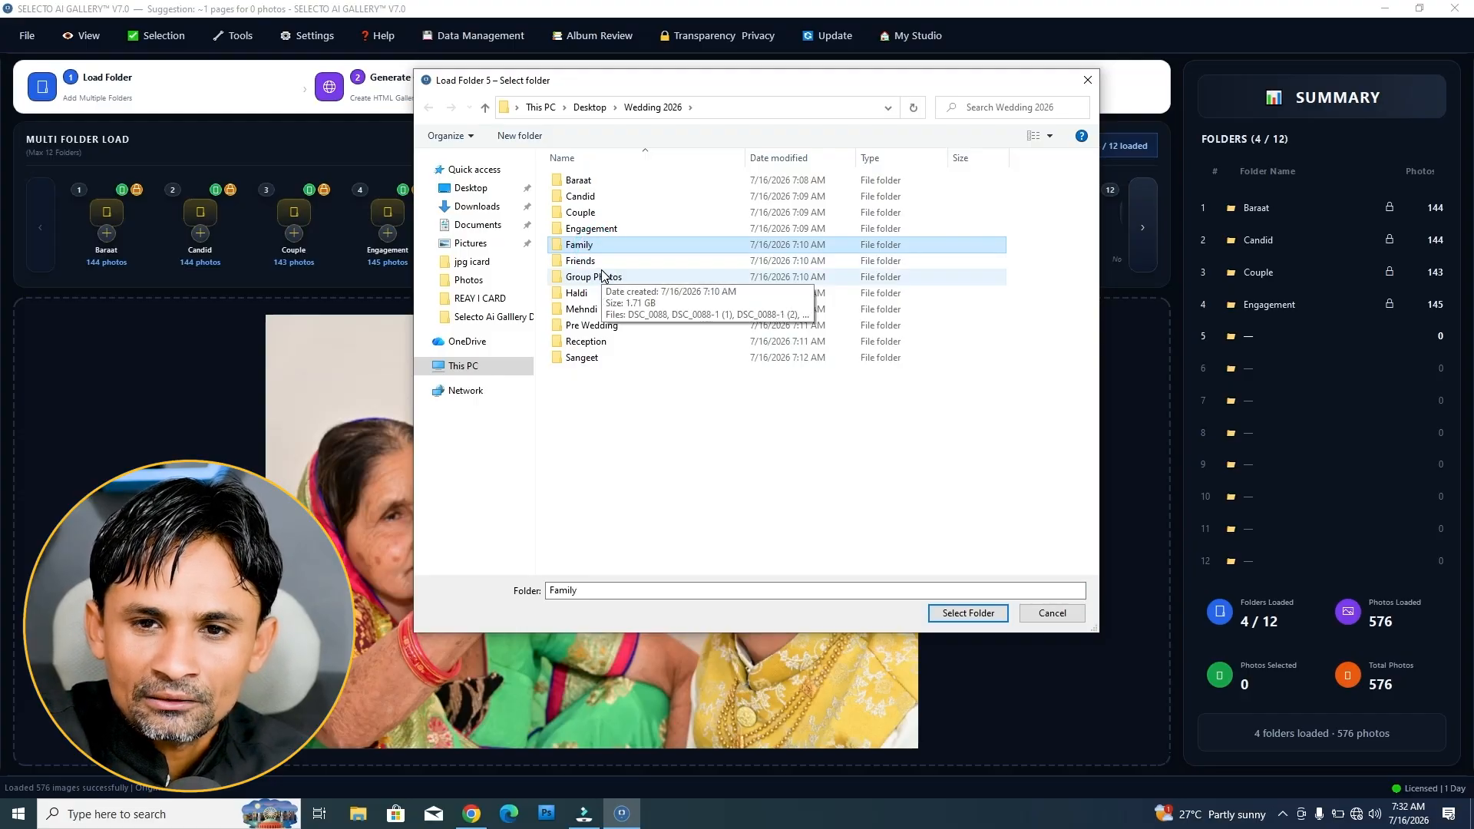
{"action": "left_click", "coordinate": [949, 614]}
{"action": "left_click", "coordinate": [799, 422]}
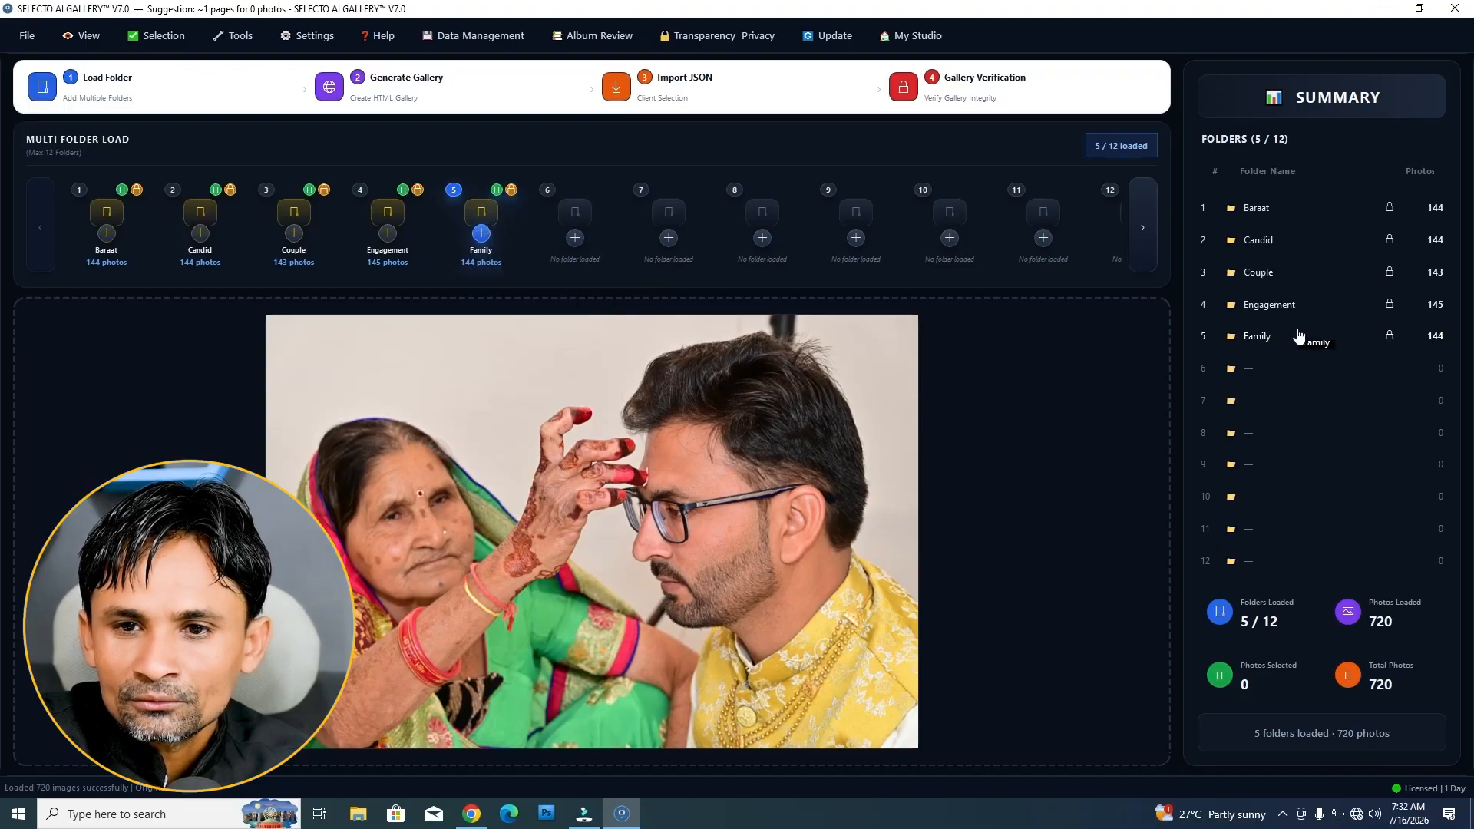
Step: Unlock folder slot 5 and load the Family folder into it again
{"action": "left_click", "coordinate": [1390, 335]}
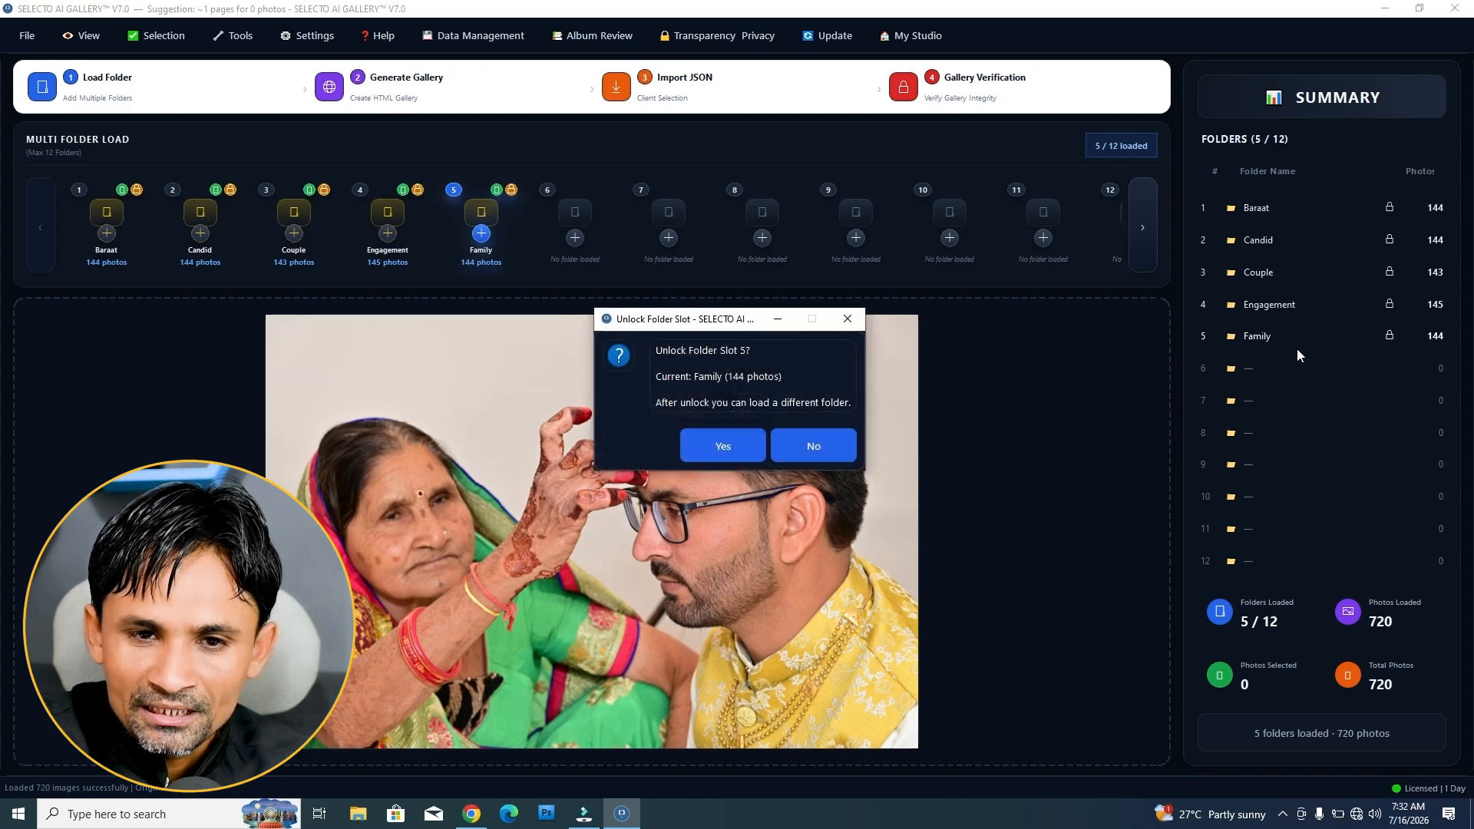
{"action": "left_click_drag", "start_coordinate": [744, 329], "coordinate": [798, 215]}
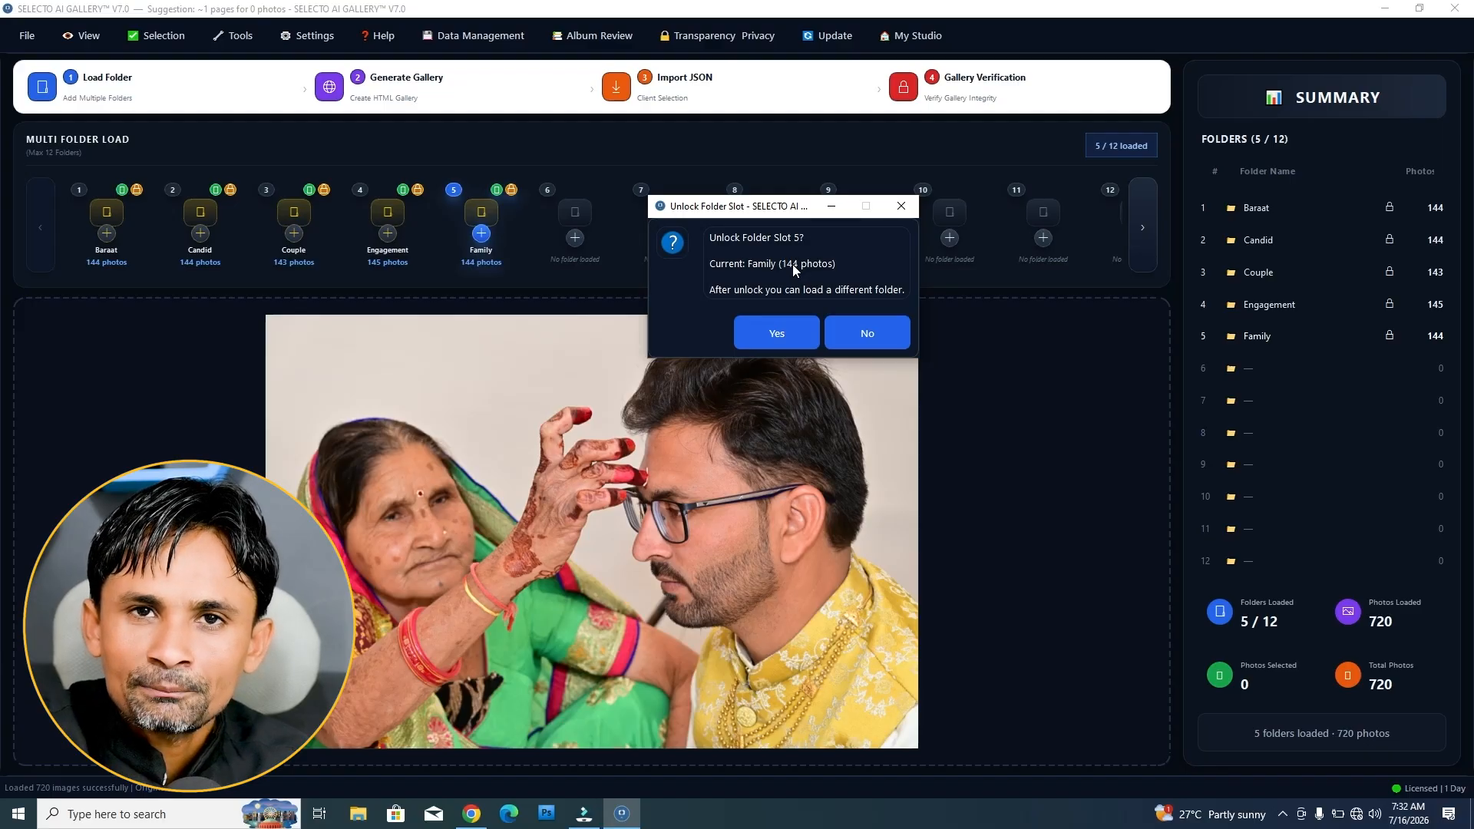
{"action": "left_click", "coordinate": [767, 325]}
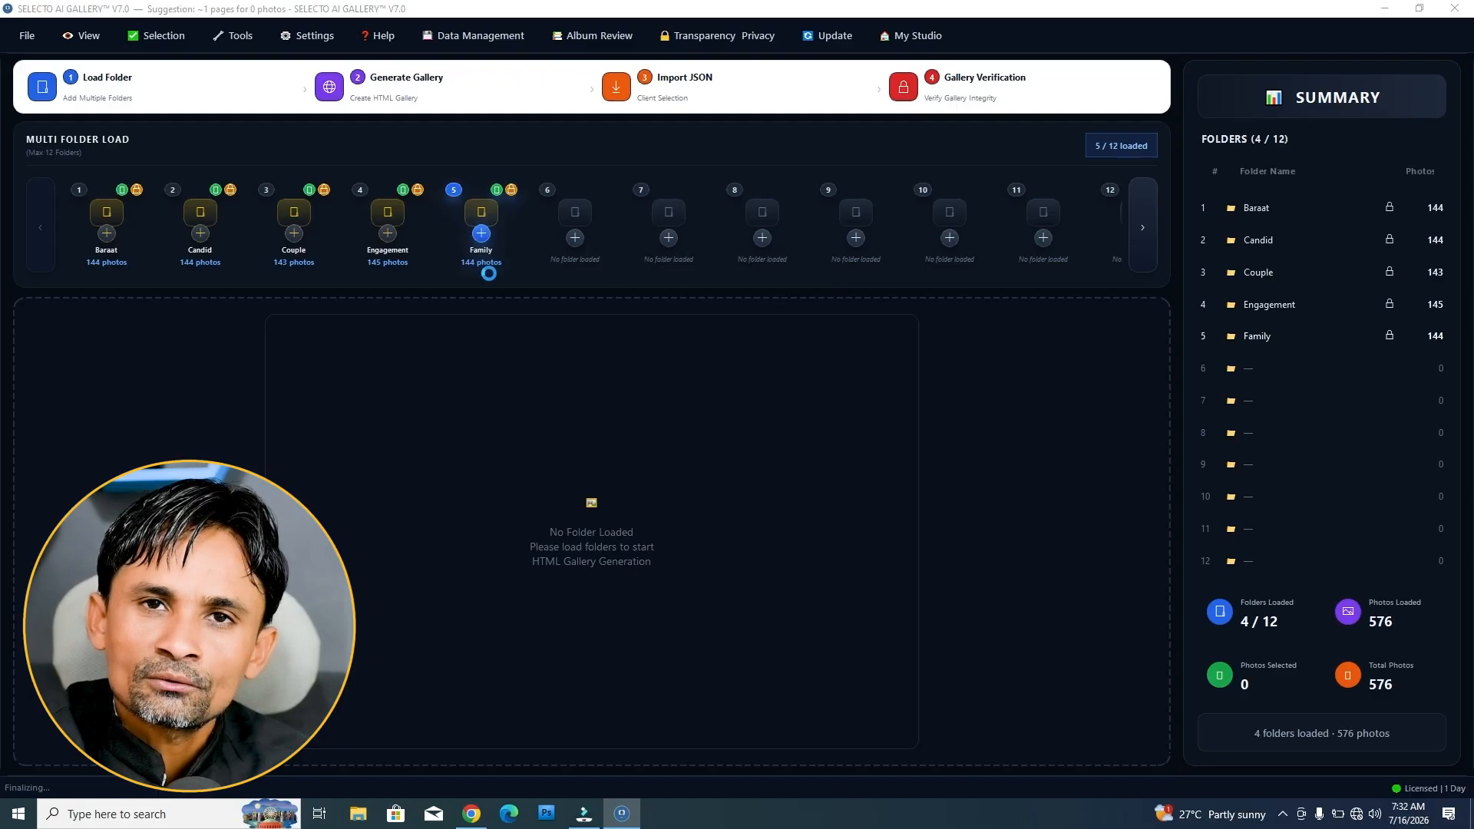
{"action": "left_click", "coordinate": [481, 234]}
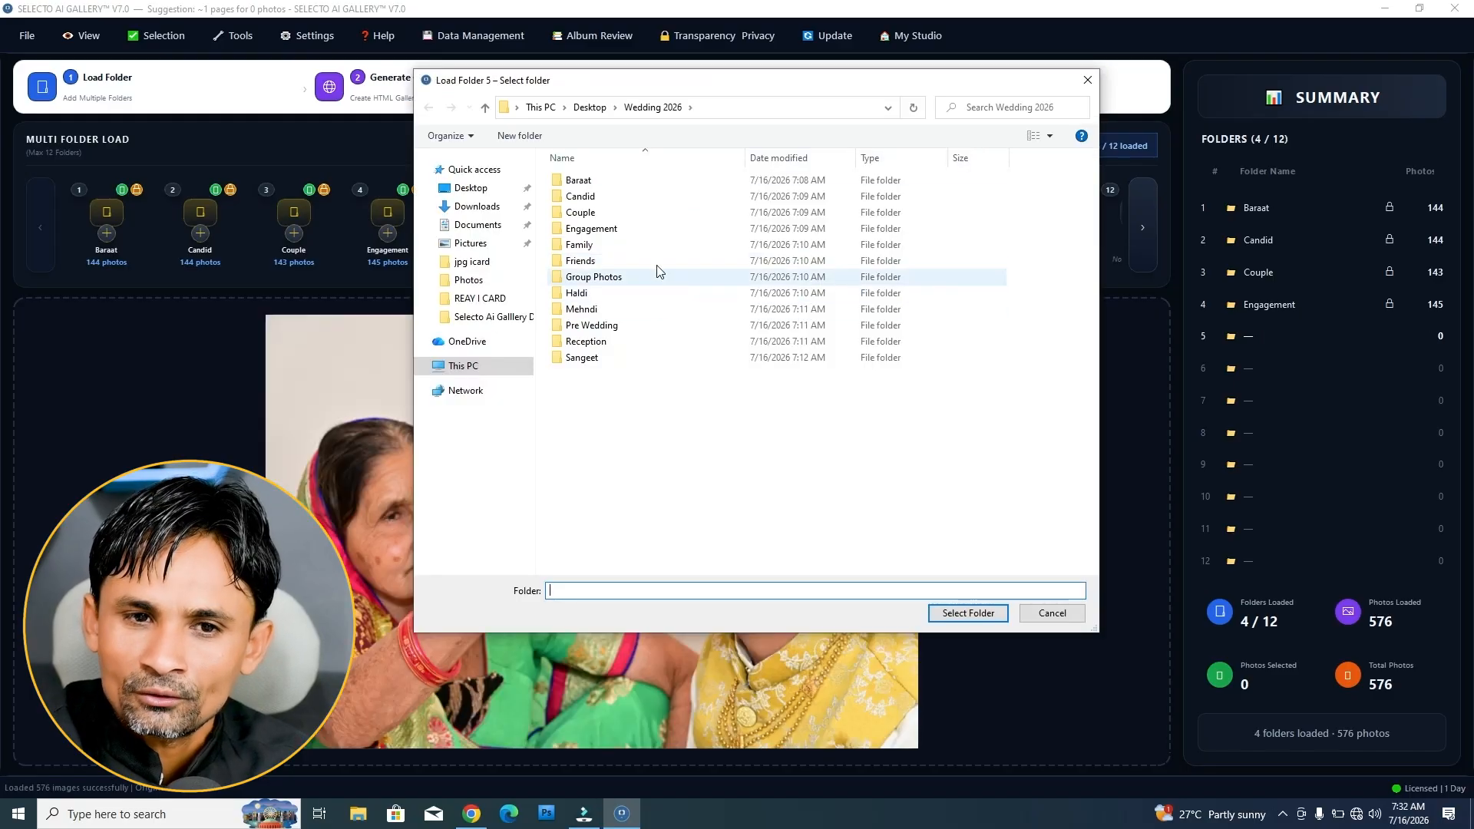
{"action": "left_click_drag", "start_coordinate": [662, 85], "coordinate": [714, 93]}
{"action": "left_click", "coordinate": [636, 253]}
{"action": "key", "text": "Return"}
Step: Load the Friends folder into slot 6 and the Group Photos folder into slot 7
{"action": "left_click", "coordinate": [568, 220]}
{"action": "left_click", "coordinate": [634, 268]}
{"action": "key", "text": "Return"}
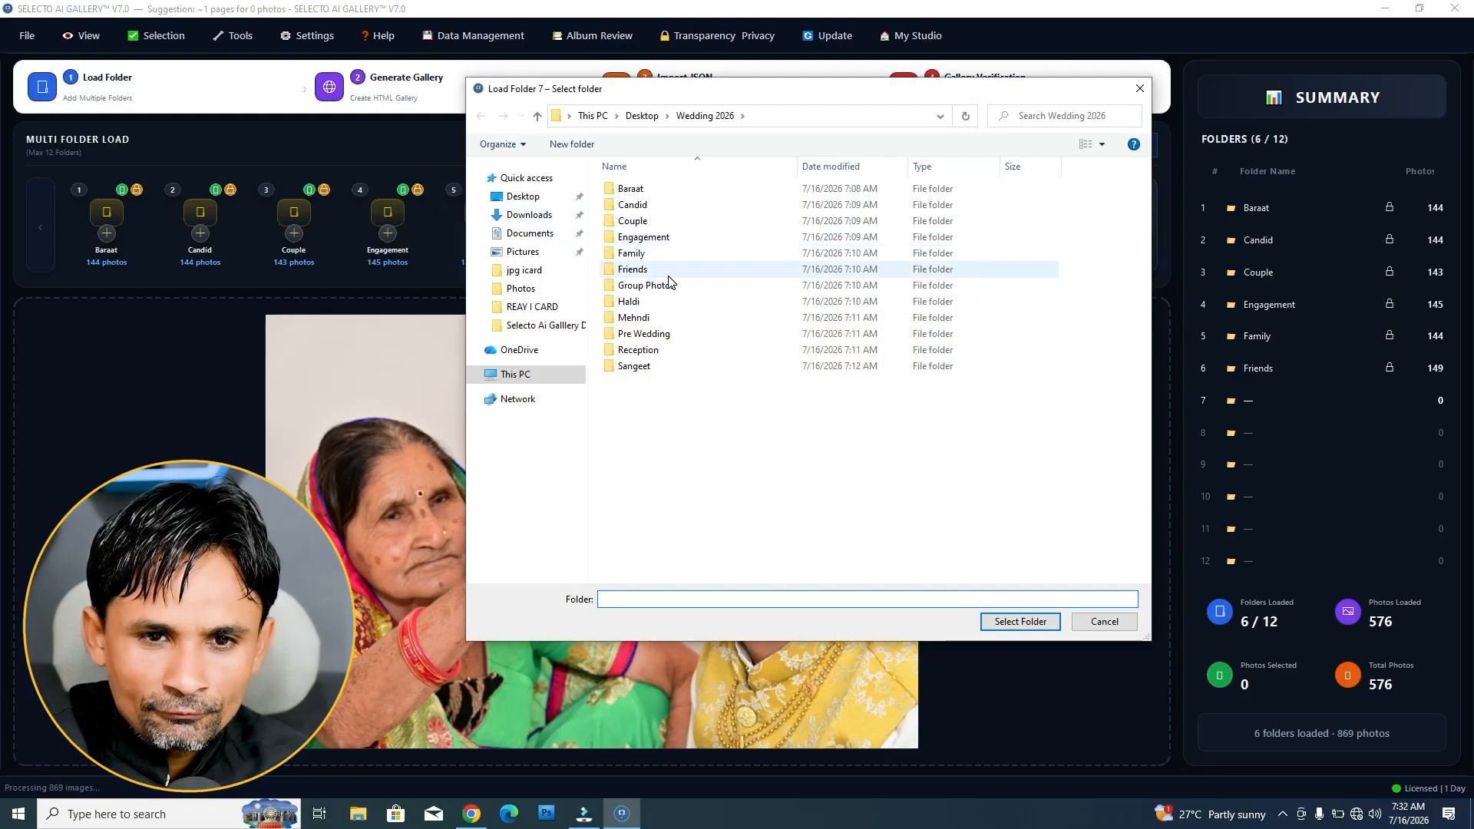
{"action": "left_click", "coordinate": [645, 285]}
{"action": "left_click", "coordinate": [1021, 622]}
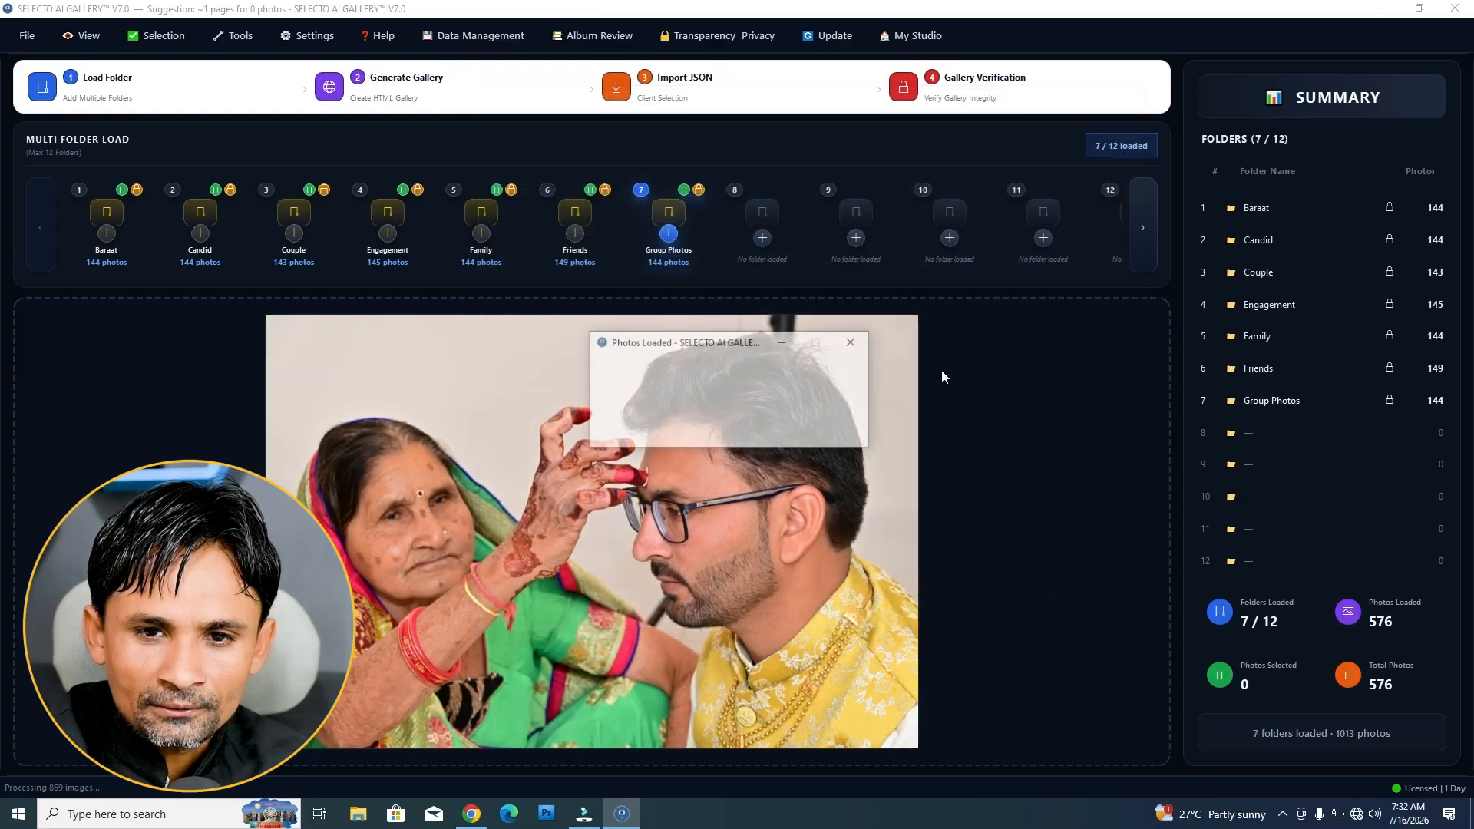
Step: Load the Haldi folder into slot 8 and the Mehndi folder into slot 9
{"action": "left_click", "coordinate": [767, 218]}
{"action": "left_click", "coordinate": [642, 301]}
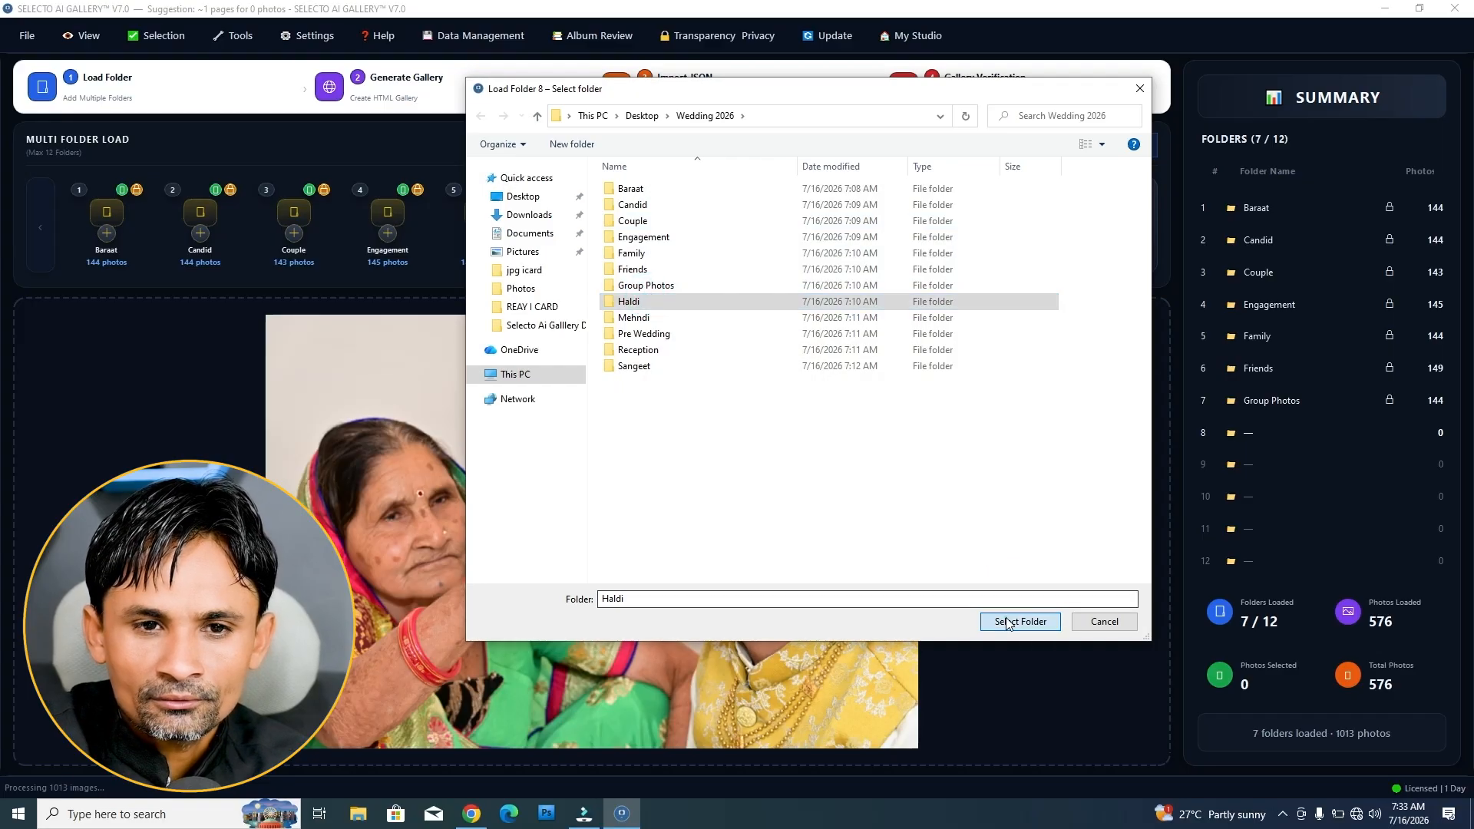
{"action": "left_click", "coordinate": [1020, 622]}
{"action": "left_click", "coordinate": [860, 238]}
{"action": "left_click", "coordinate": [635, 318]}
{"action": "left_click", "coordinate": [1021, 622]}
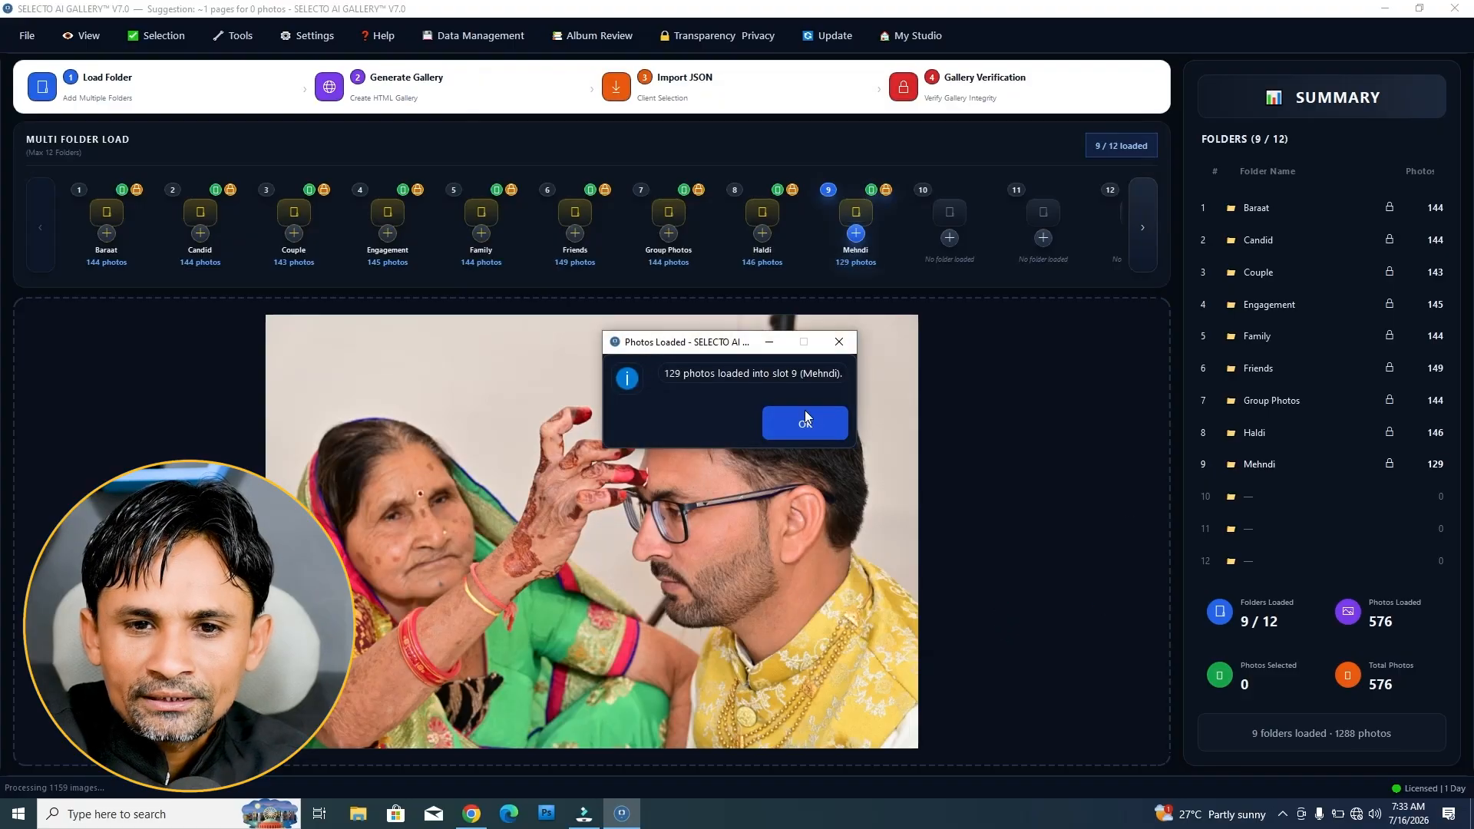
{"action": "left_click", "coordinate": [777, 418]}
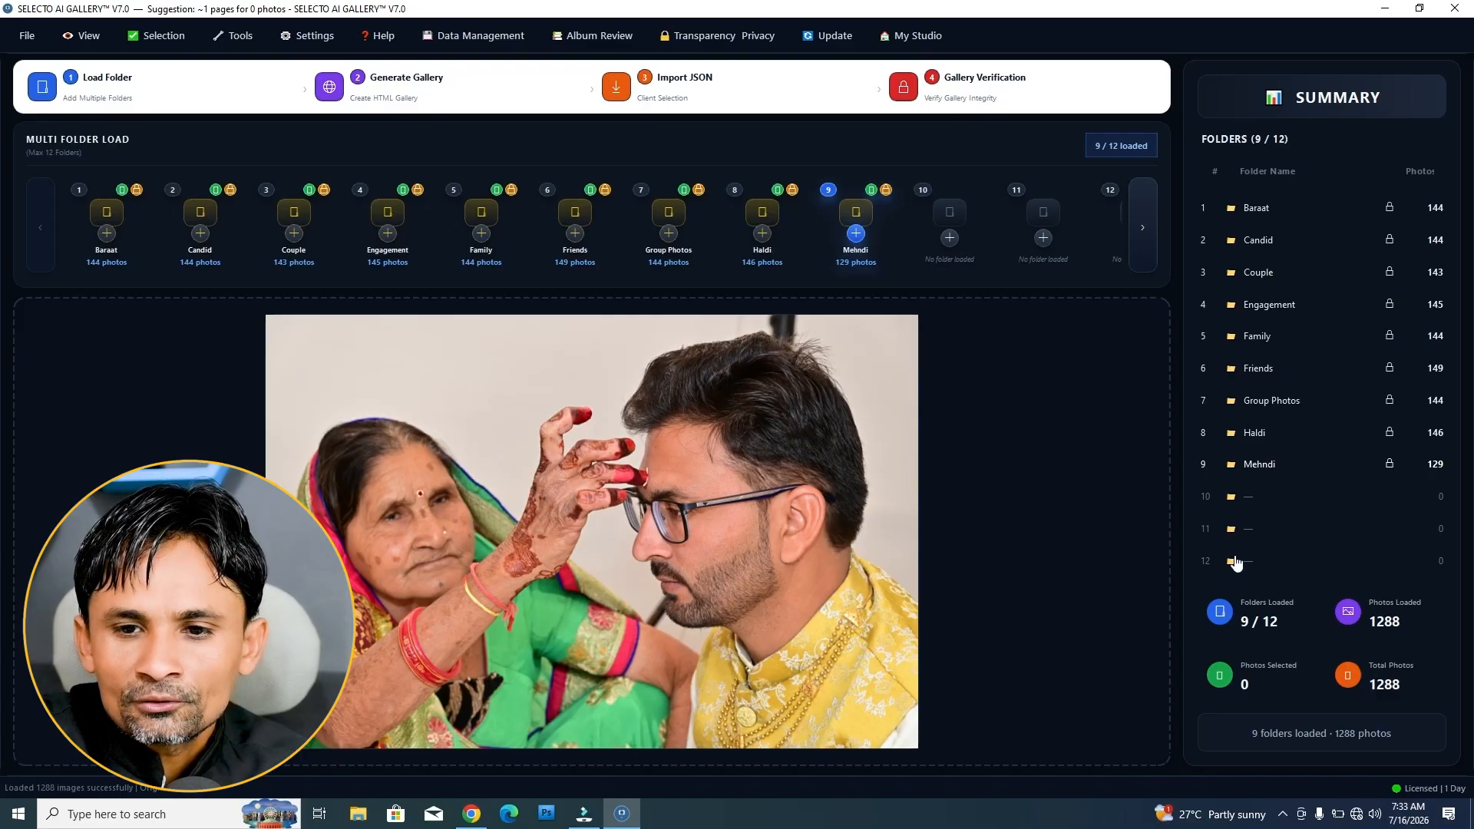
Step: Load the Pre Wedding folder into slot 10 and the Reception folder into slot 11
{"action": "left_click", "coordinate": [950, 221]}
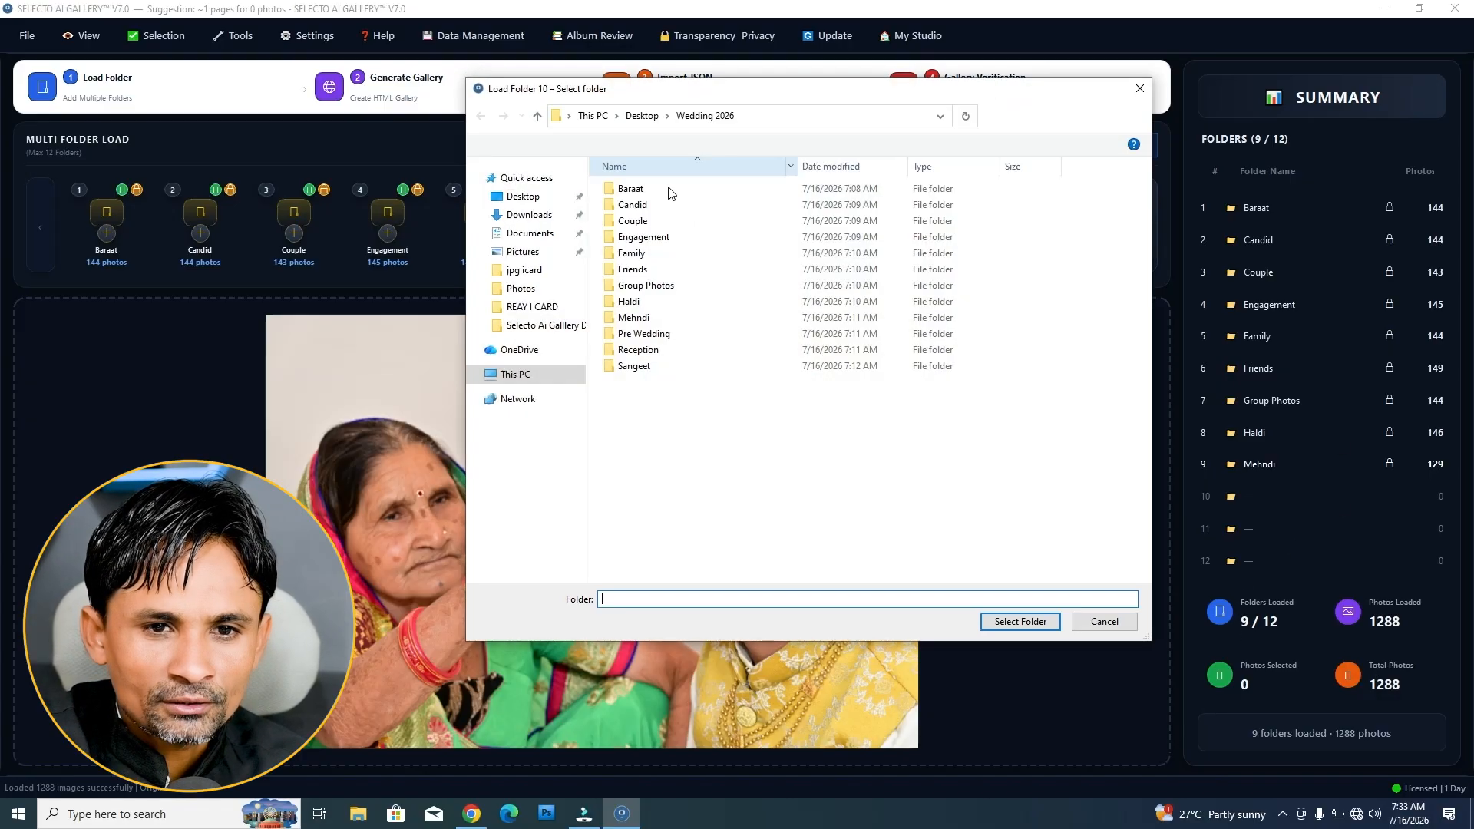
{"action": "left_click", "coordinate": [691, 334]}
{"action": "left_click", "coordinate": [1020, 622]}
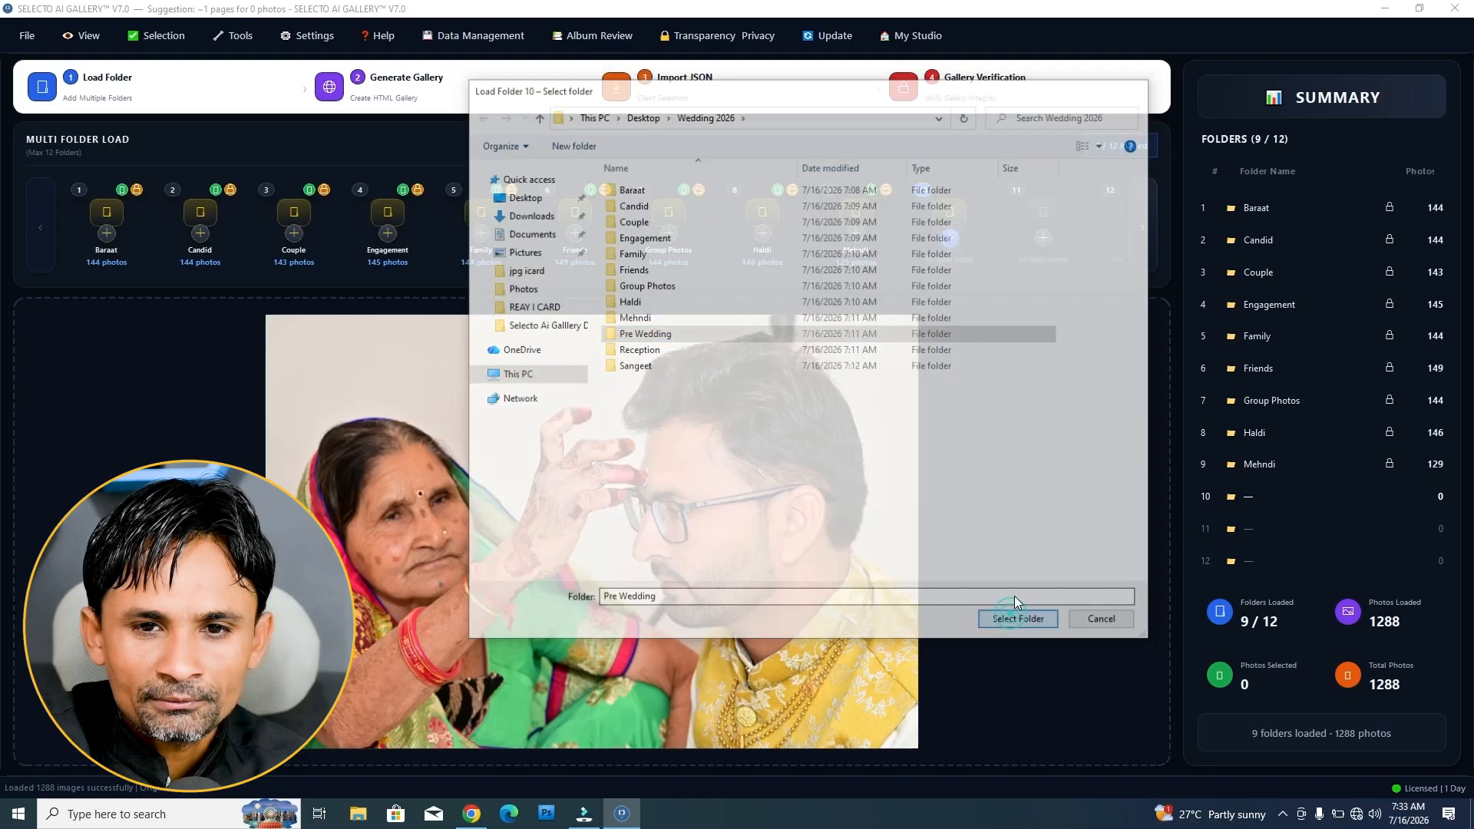
{"action": "left_click", "coordinate": [658, 351]}
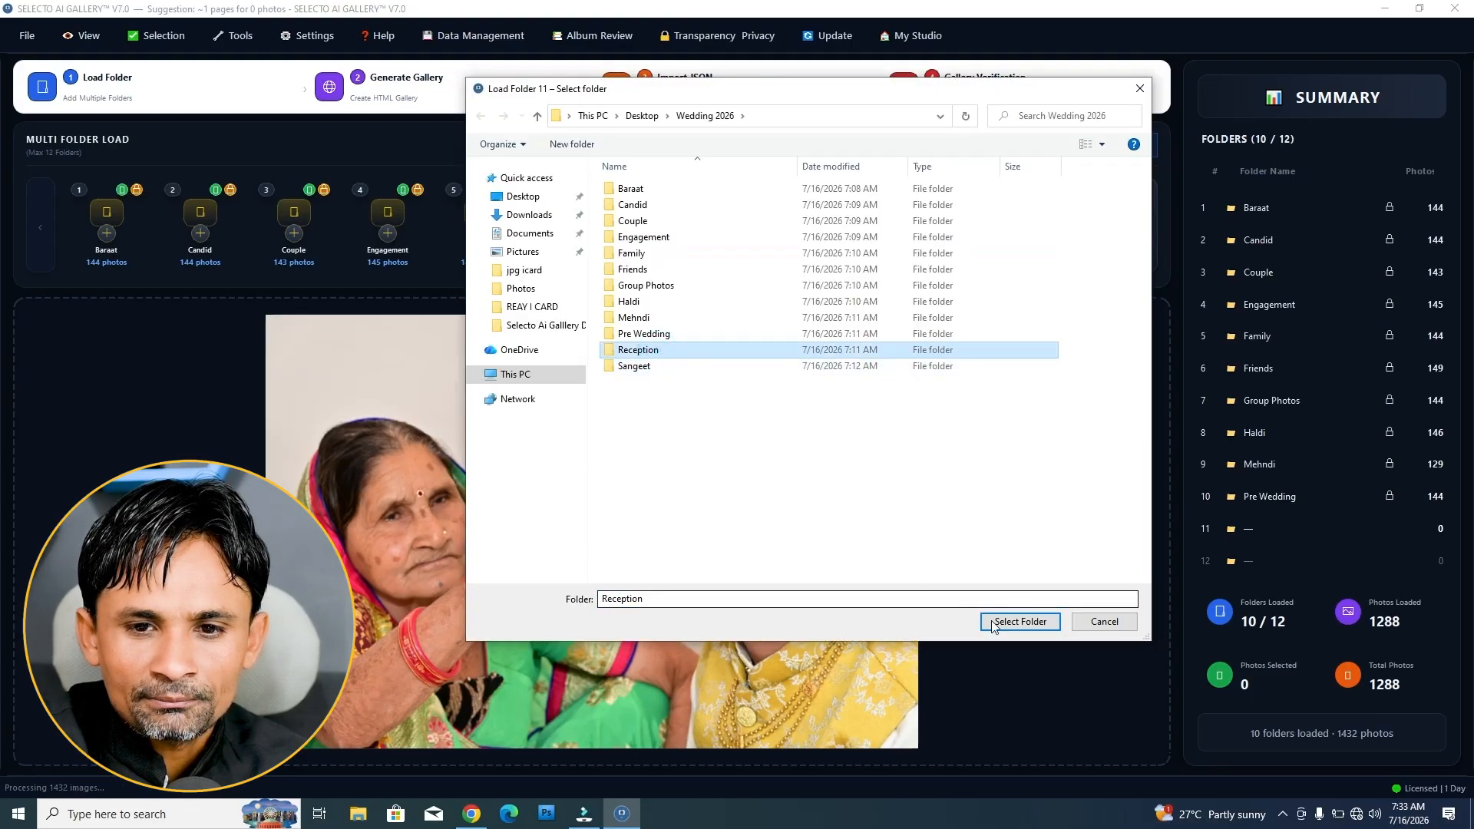
{"action": "left_click", "coordinate": [998, 622]}
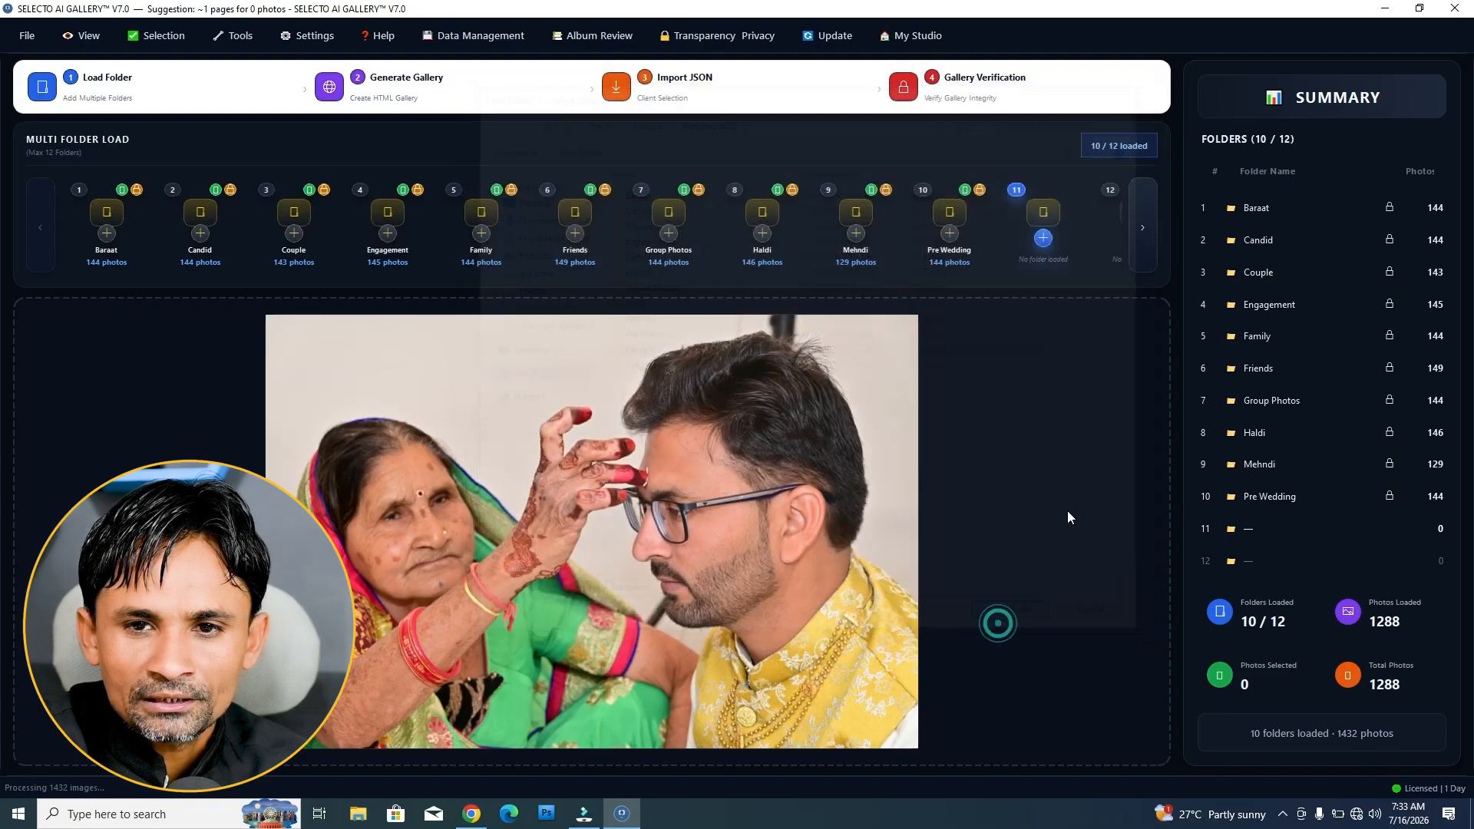
{"action": "left_click", "coordinate": [832, 417]}
Step: Load the Sangeet folder into slot 12
{"action": "left_click", "coordinate": [1144, 225]}
{"action": "left_click", "coordinate": [1096, 225]}
{"action": "left_click", "coordinate": [636, 372]}
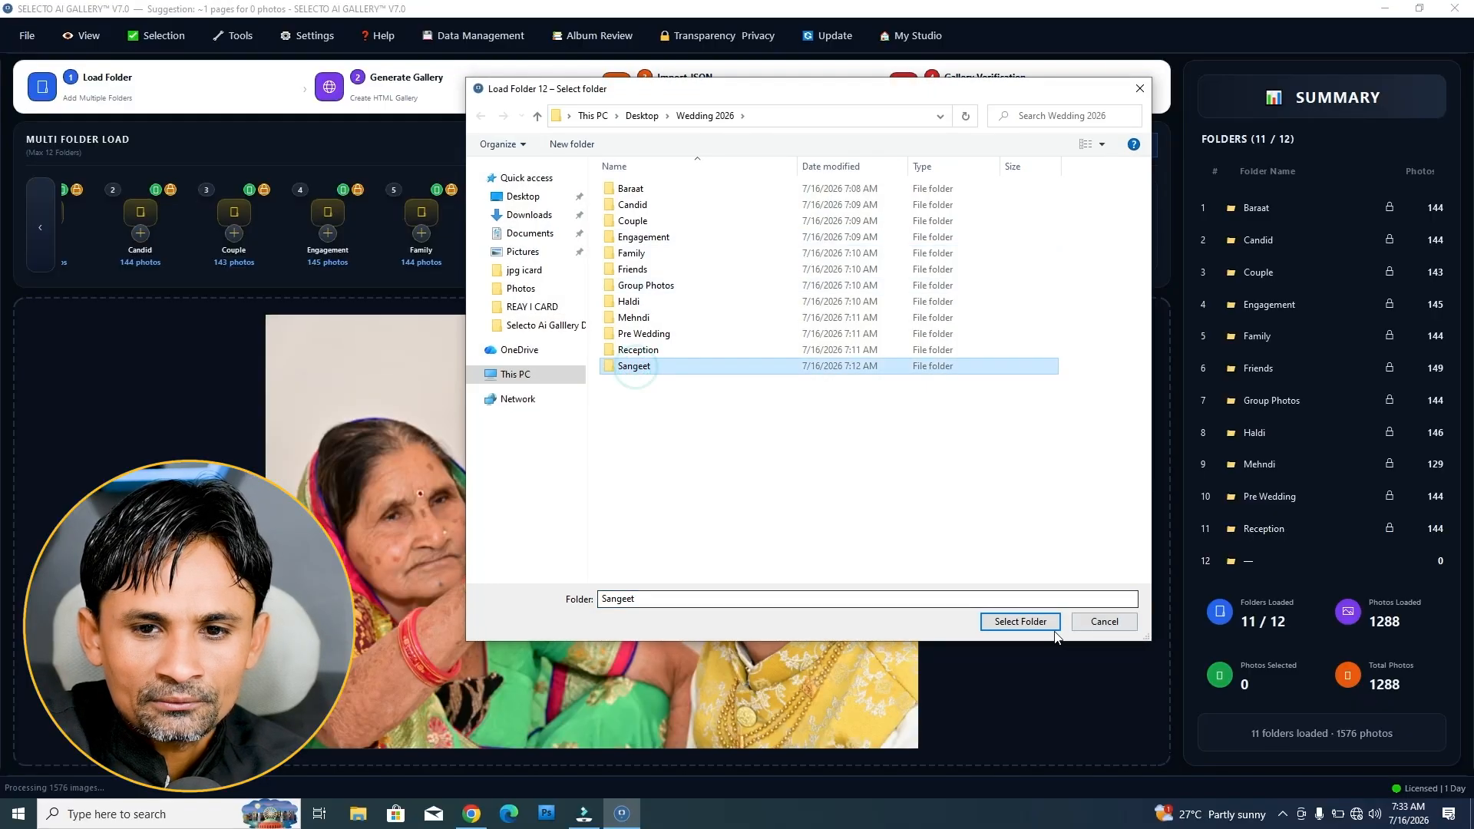
{"action": "left_click", "coordinate": [1018, 621]}
{"action": "left_click", "coordinate": [823, 416]}
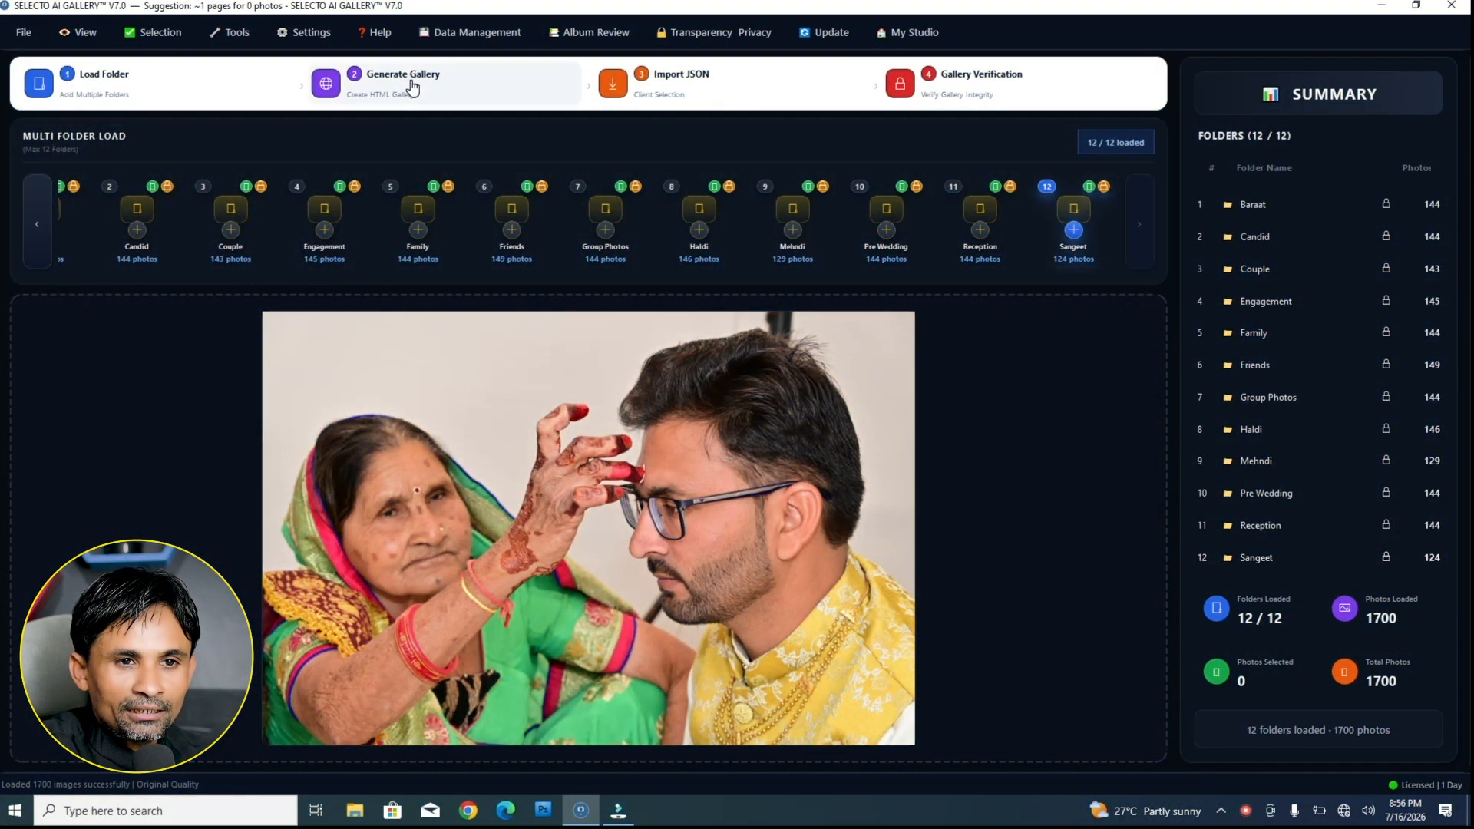
Step: Open the client gallery generation settings and enter the couple's first names as the client name
{"action": "left_click", "coordinate": [412, 86]}
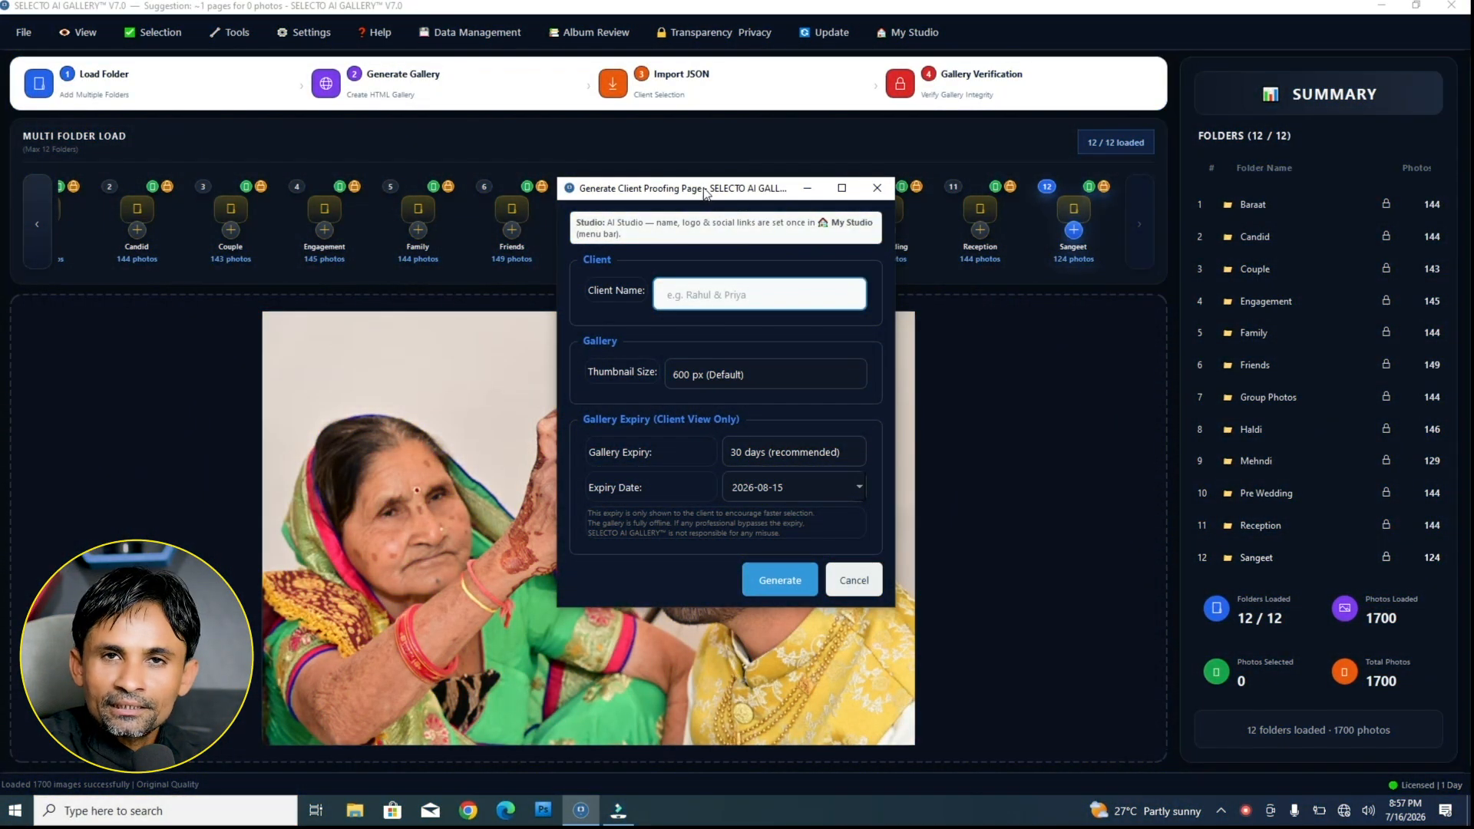
{"action": "left_click_drag", "start_coordinate": [705, 193], "coordinate": [745, 196]}
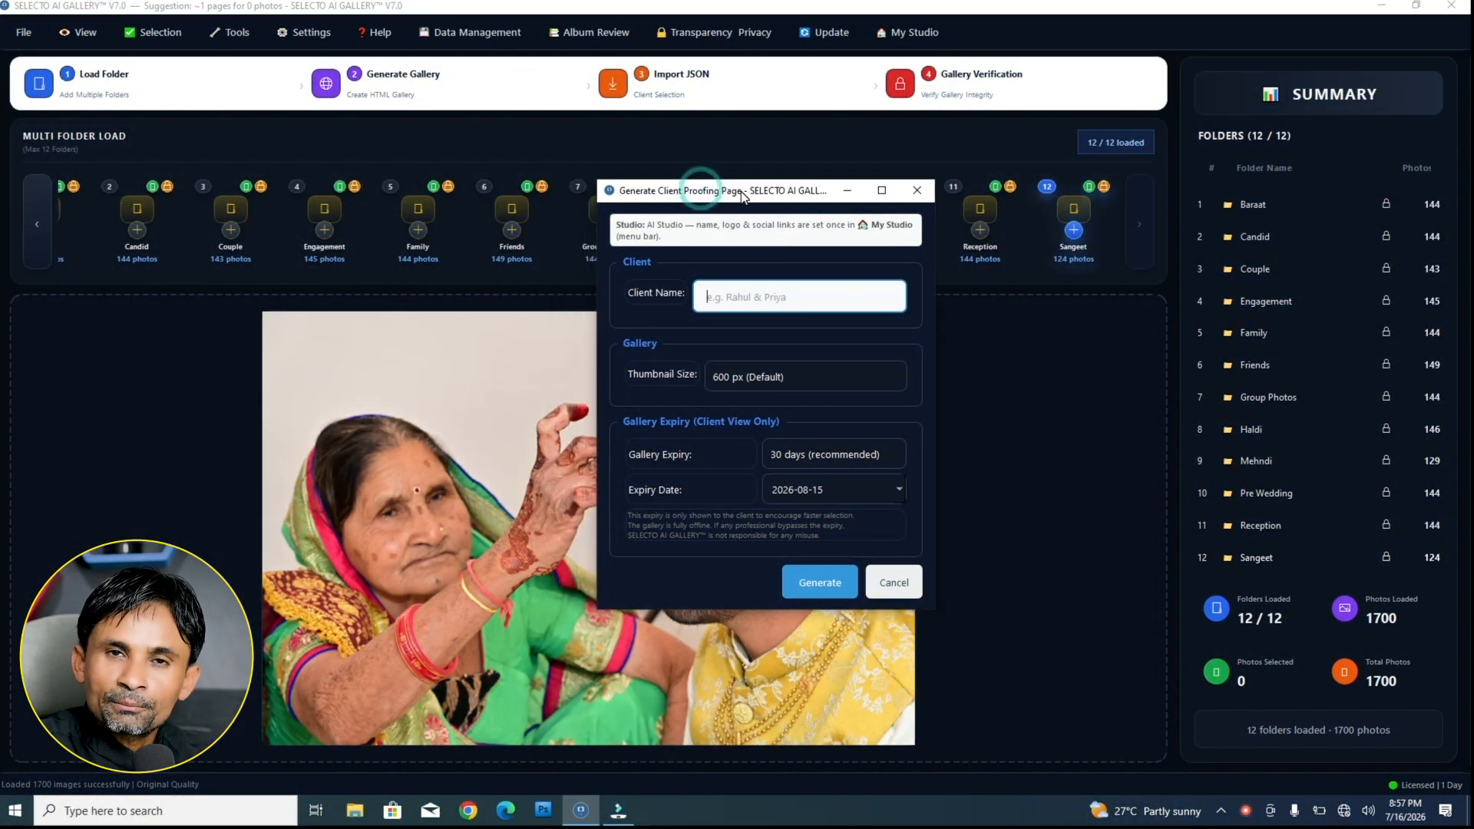
{"action": "left_click", "coordinate": [787, 294]}
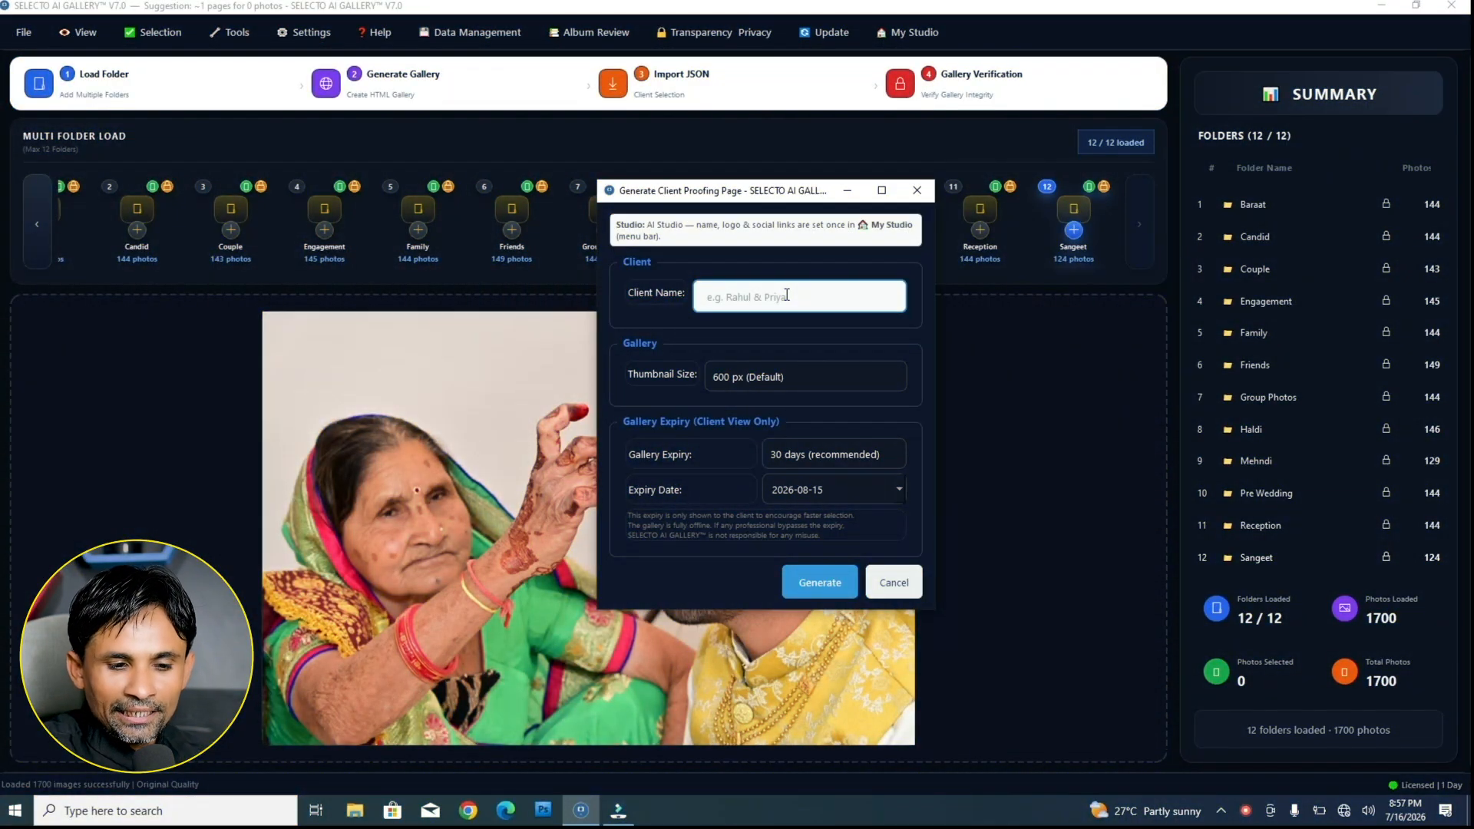
{"action": "type", "text": "r"}
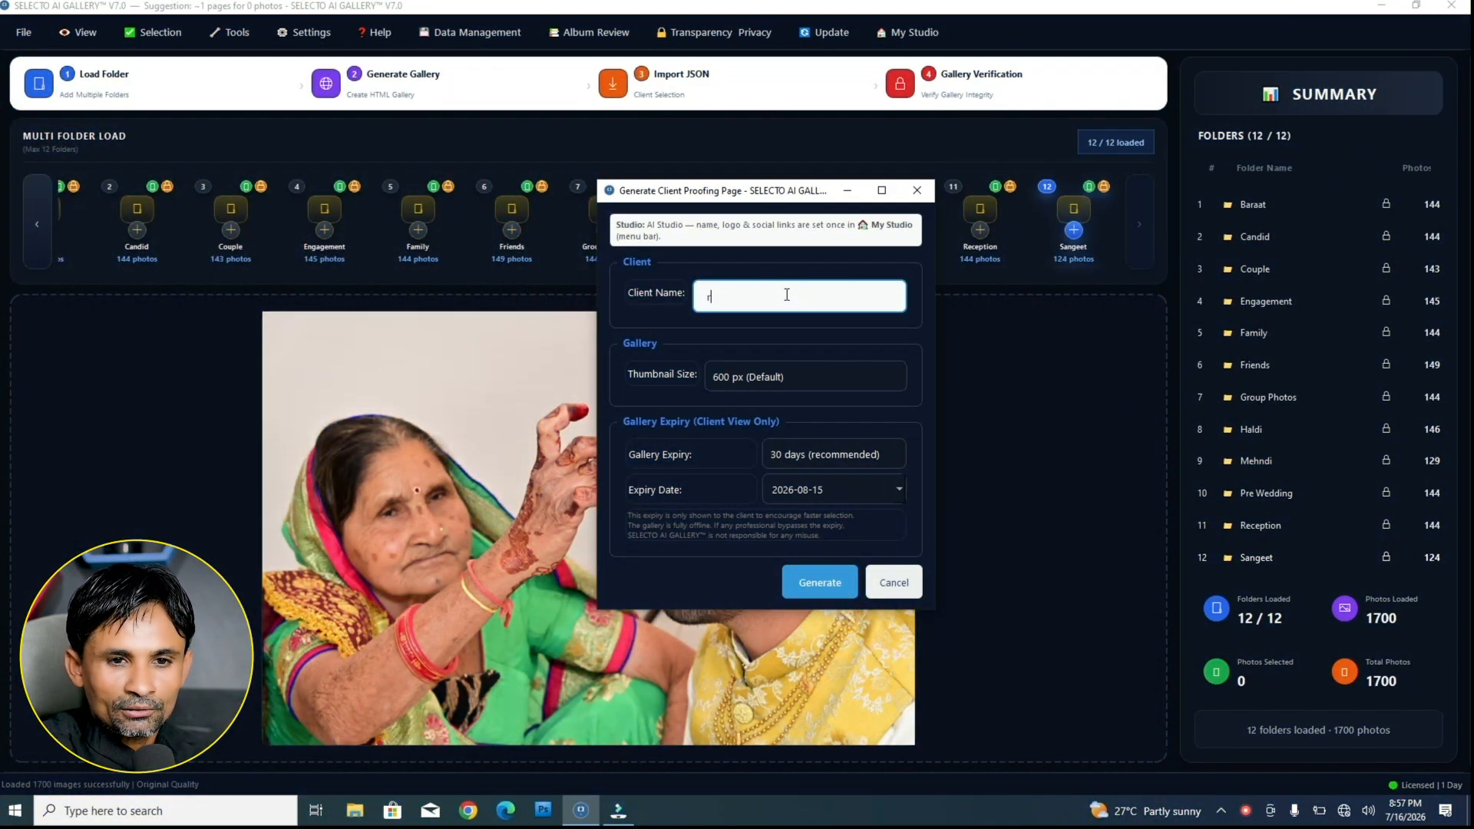
{"action": "key", "text": "BackSpace"}
{"action": "type", "text": "Rahul"}
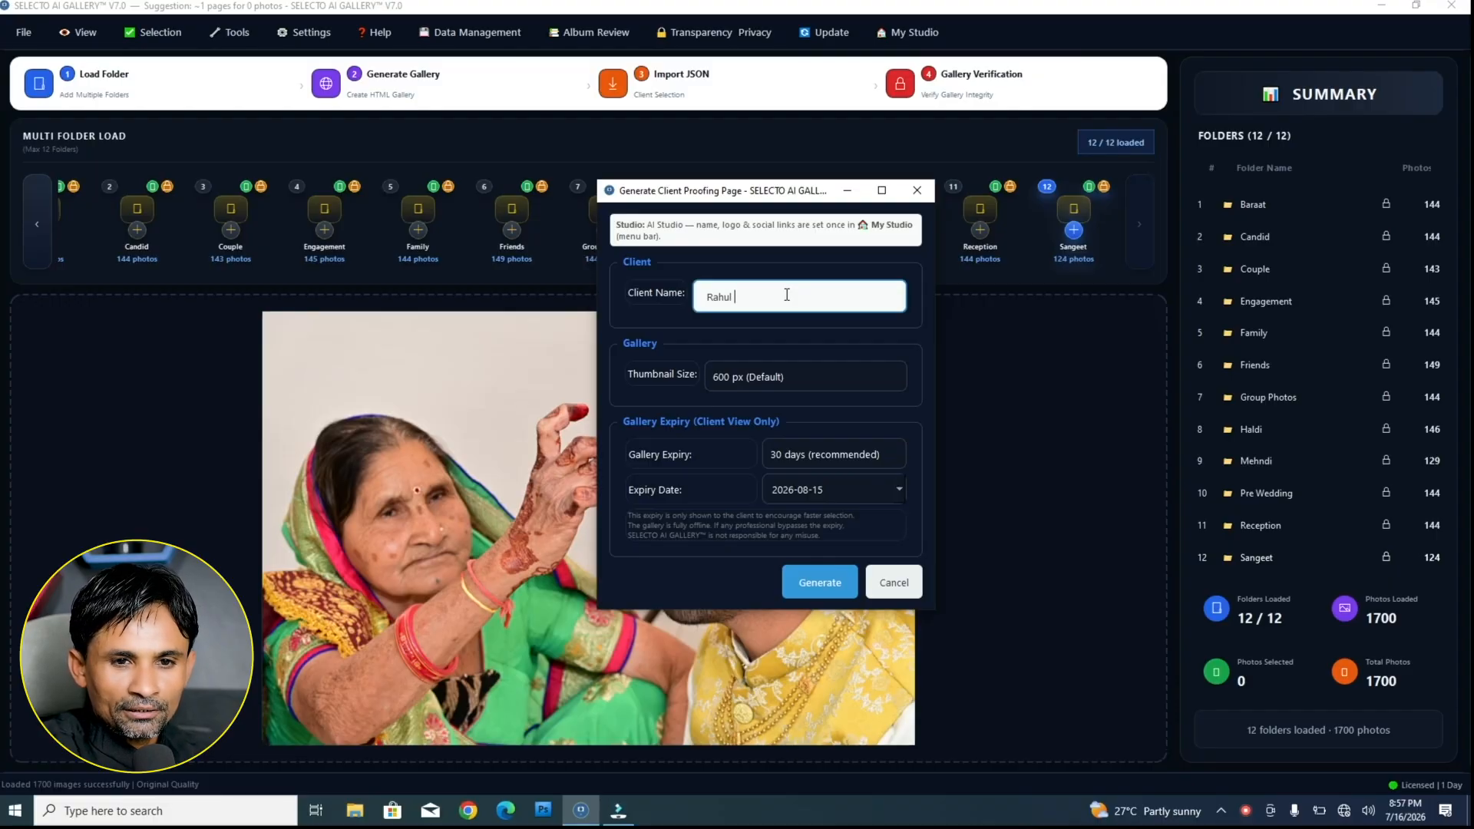
{"action": "type", "text": " & Priya"}
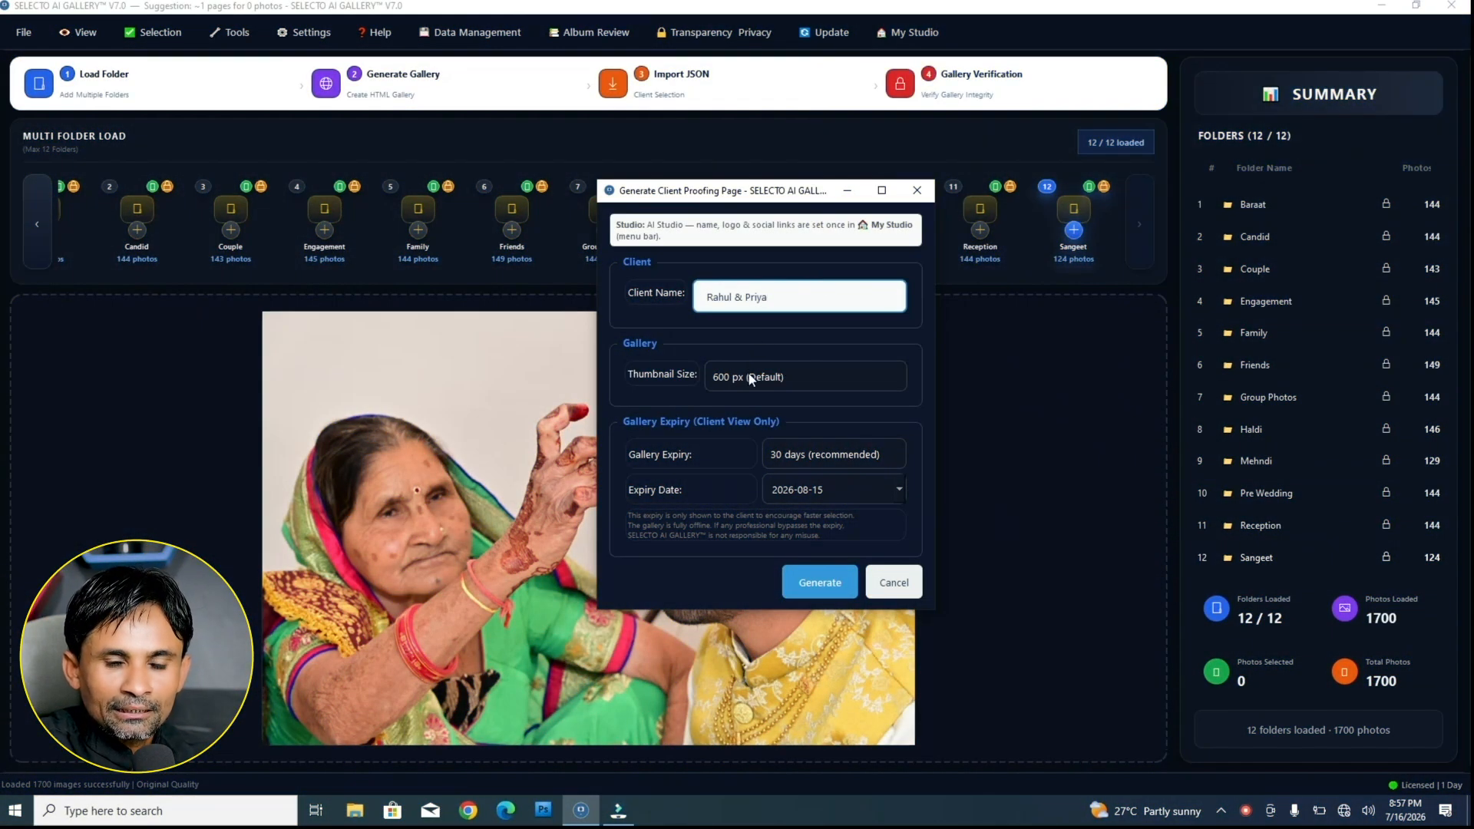
Step: Try the 1200 px thumbnail size for the gallery and review the other size options
{"action": "left_click", "coordinate": [776, 380]}
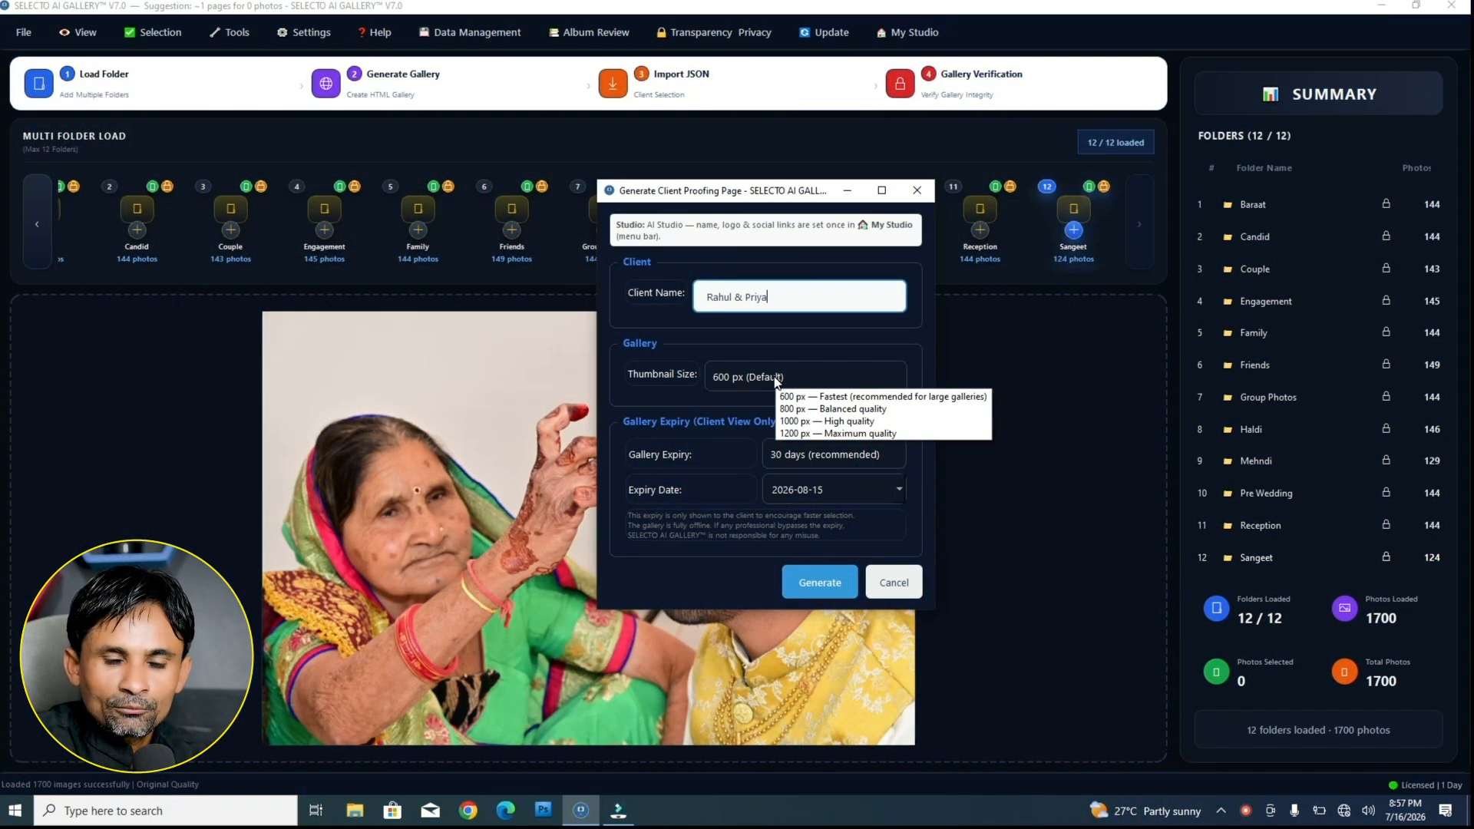
{"action": "left_click", "coordinate": [775, 380]}
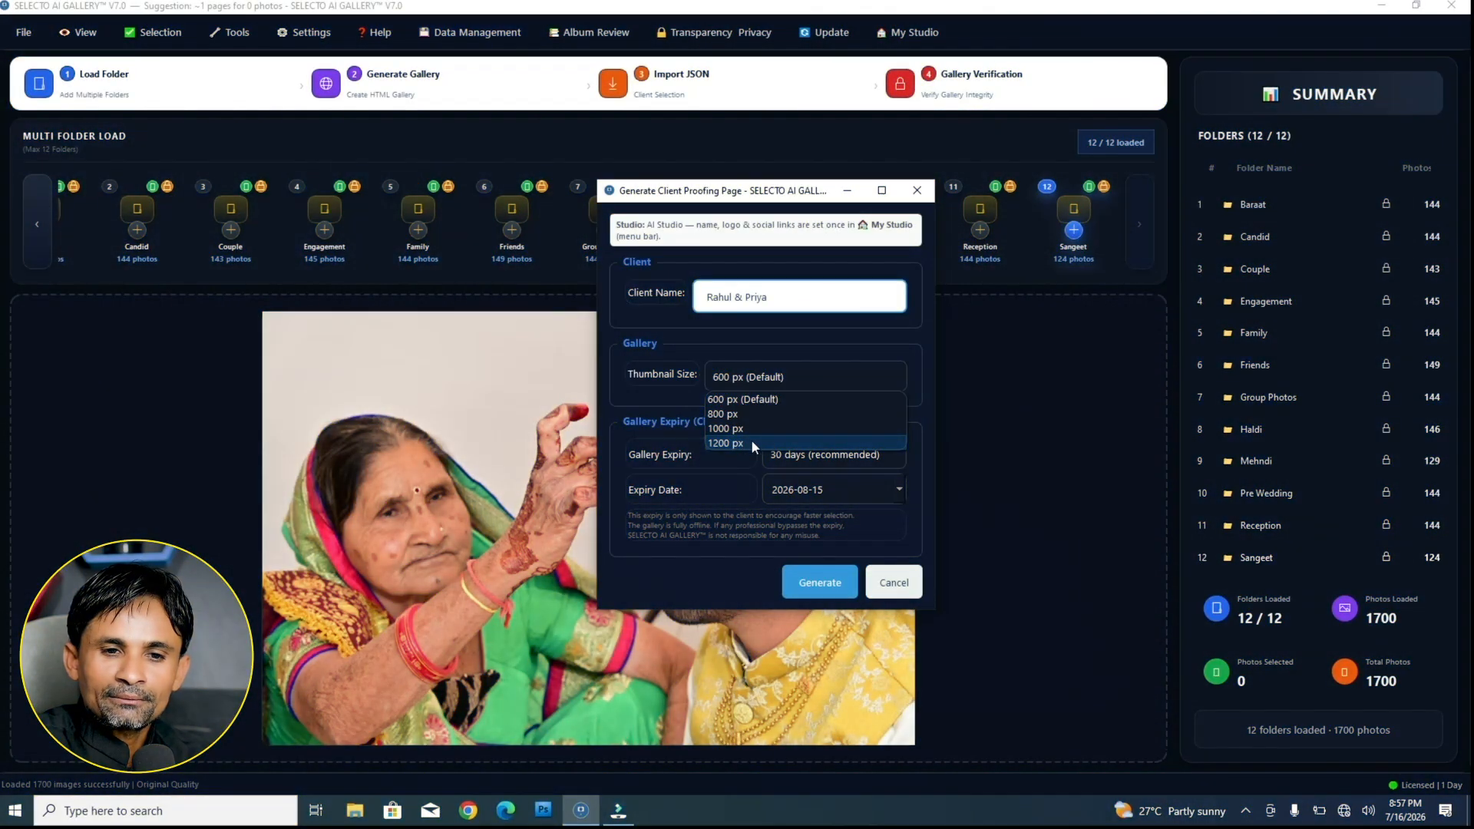
{"action": "left_click", "coordinate": [751, 441]}
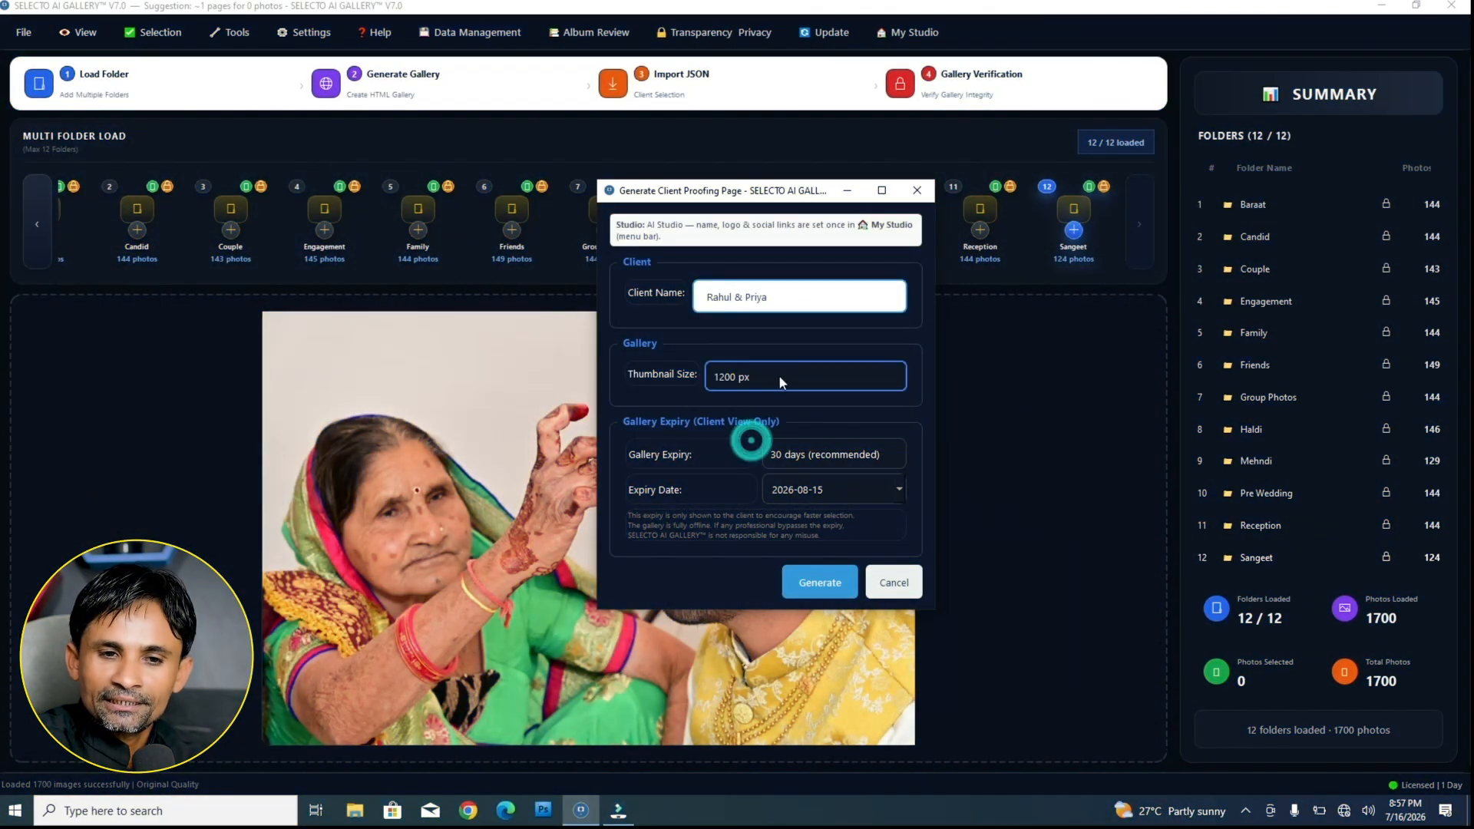
{"action": "left_click", "coordinate": [778, 375]}
{"action": "left_click", "coordinate": [798, 330]}
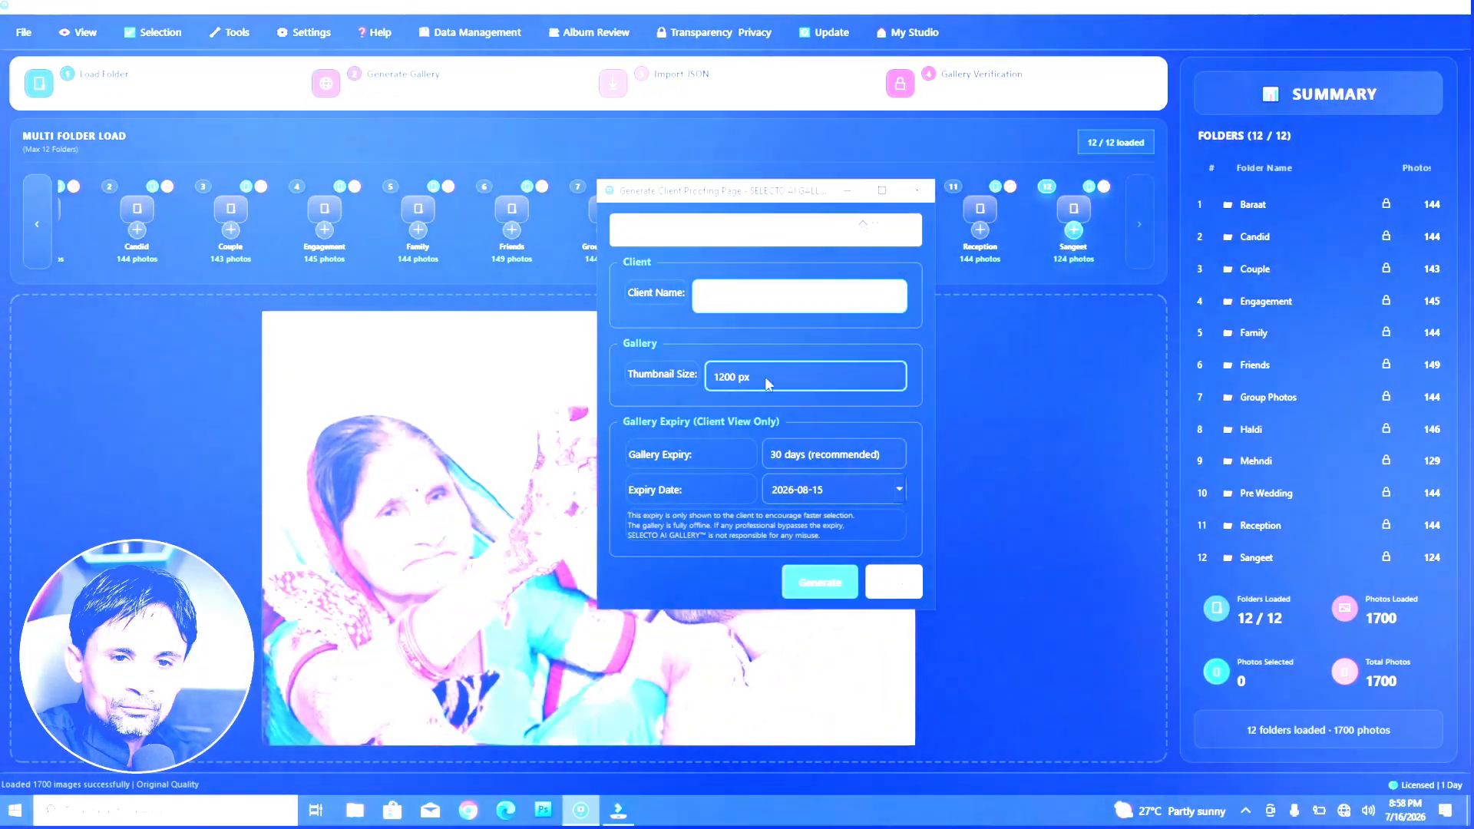
{"action": "left_click", "coordinate": [765, 376]}
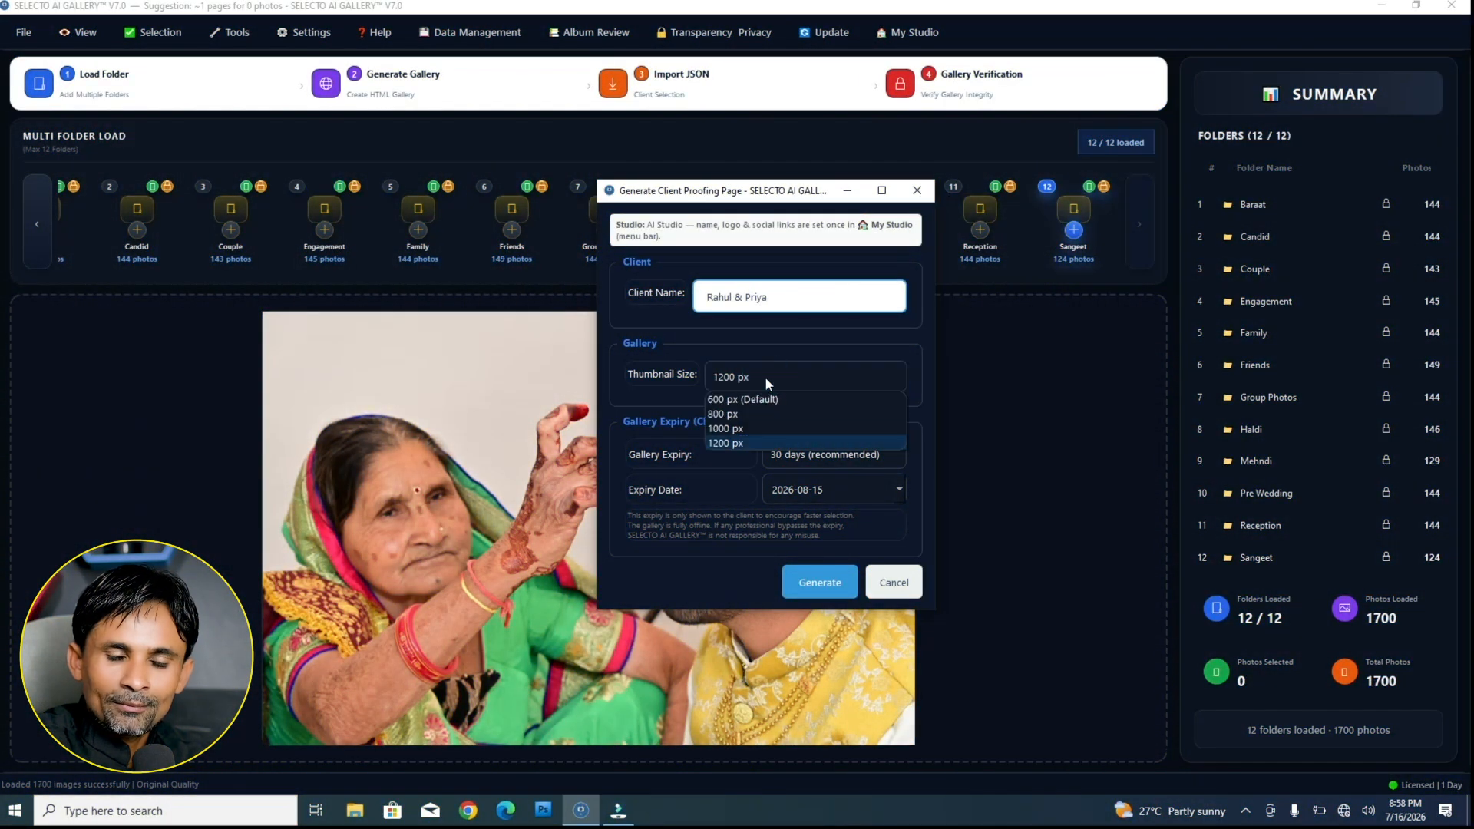
{"action": "left_click", "coordinate": [763, 348]}
Step: Set the gallery's thumbnail size to 600 px (Default)
{"action": "left_click", "coordinate": [745, 373]}
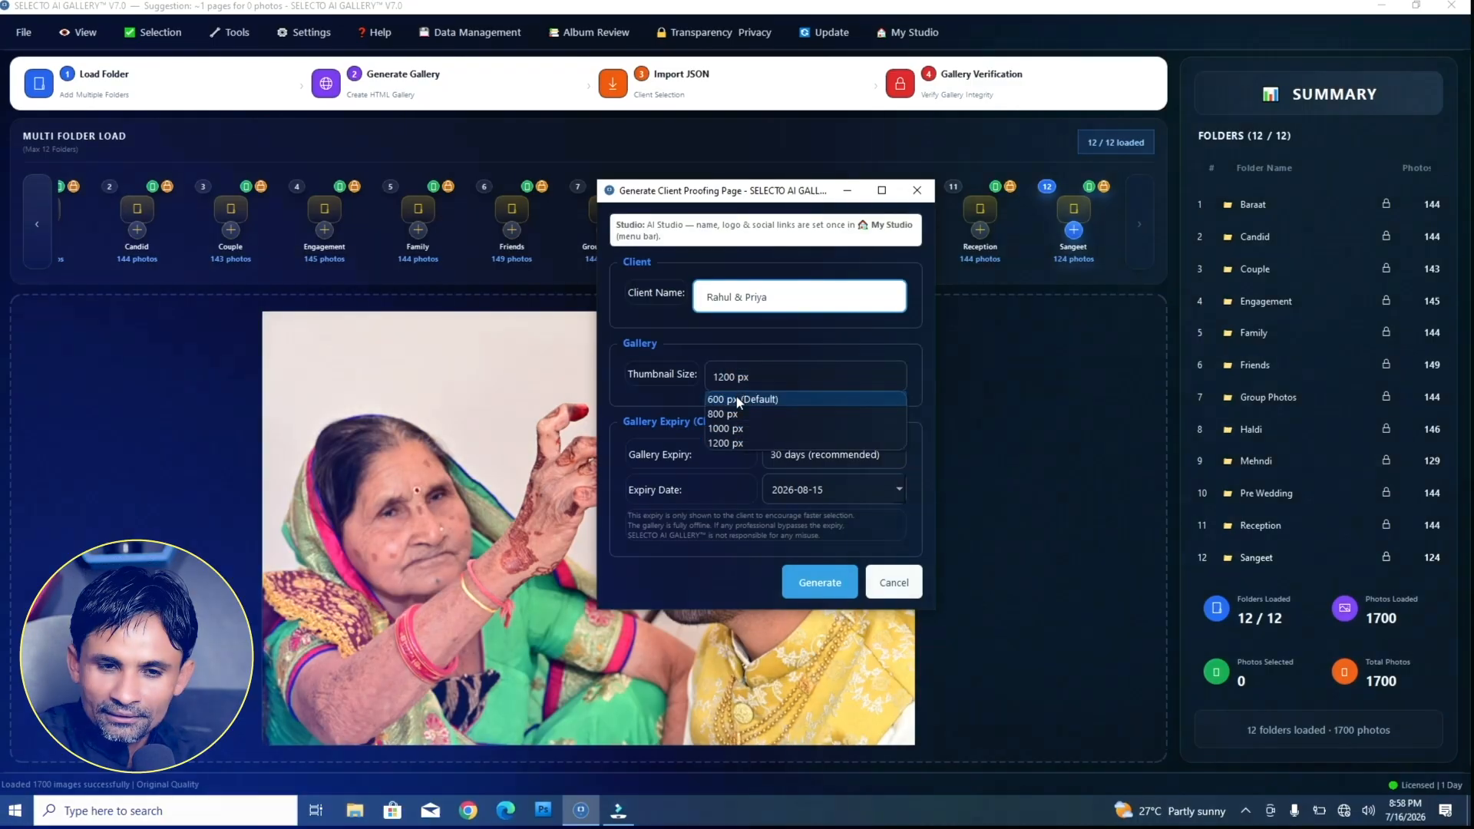
{"action": "left_click", "coordinate": [736, 398]}
{"action": "left_click", "coordinate": [811, 348]}
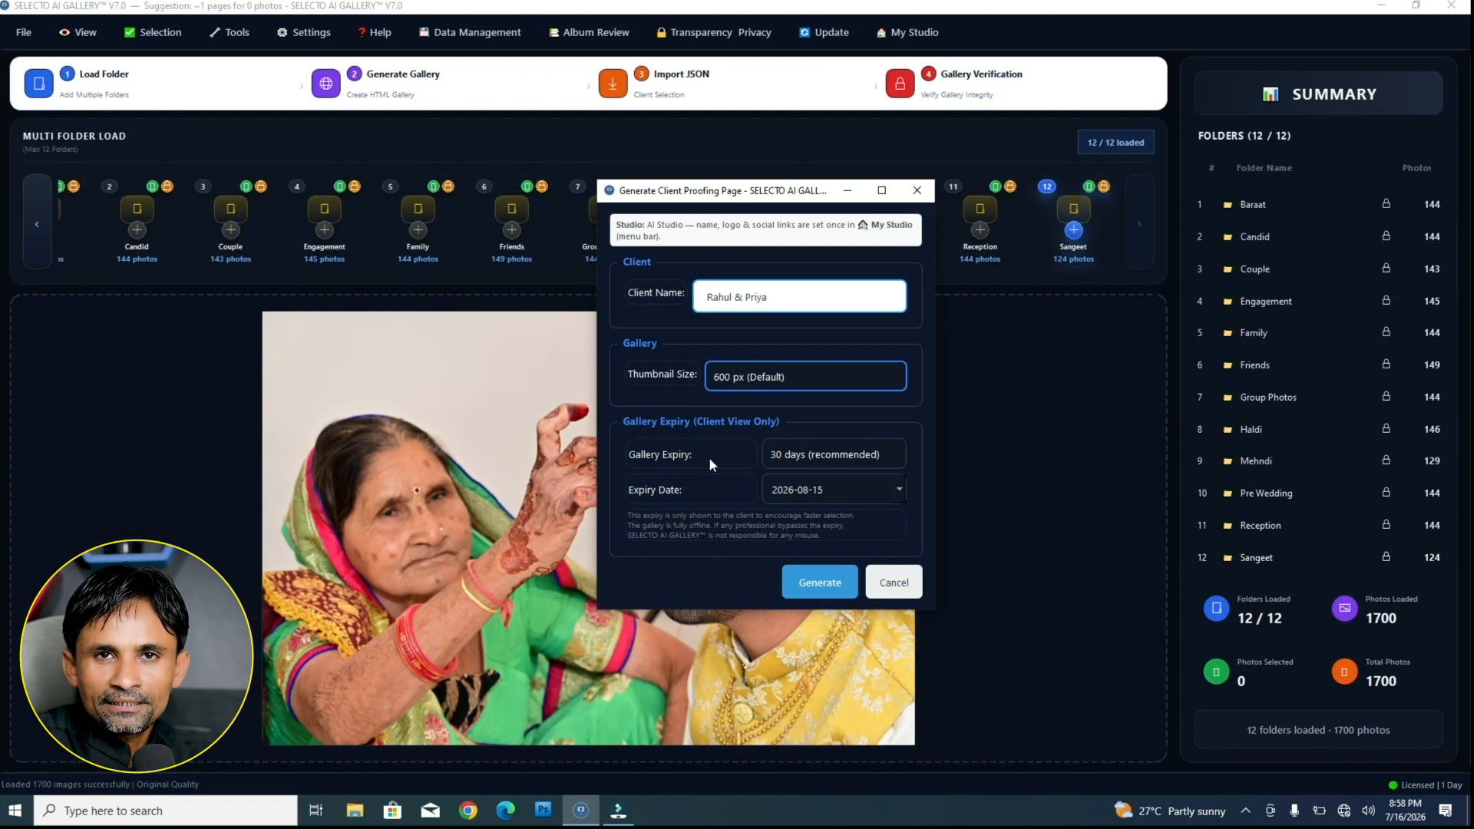
Step: Try a custom date for the gallery expiry and open the expiry date calendar
{"action": "left_click", "coordinate": [789, 455]}
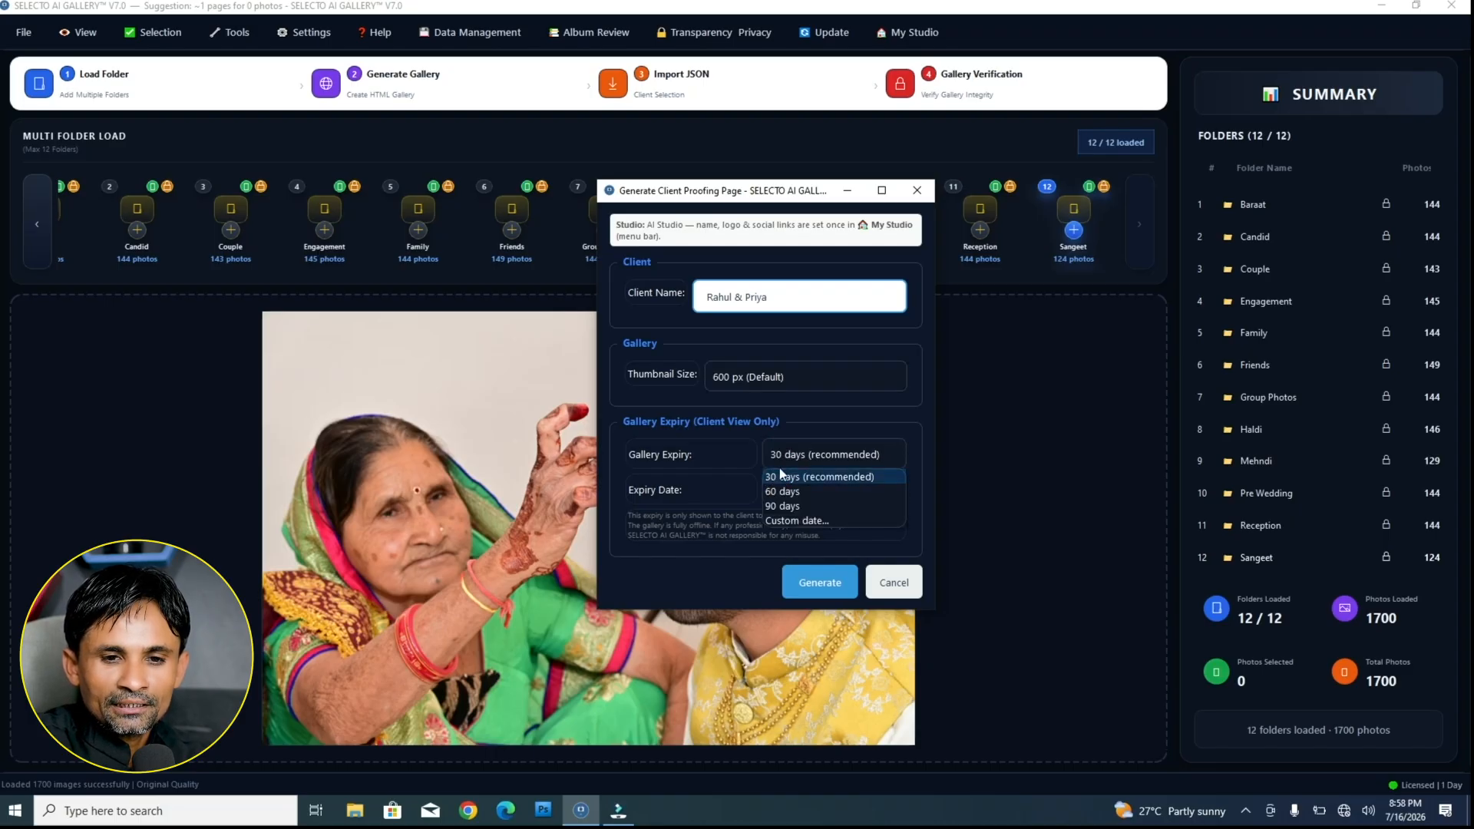
{"action": "left_click", "coordinate": [782, 476]}
{"action": "left_click", "coordinate": [869, 454]}
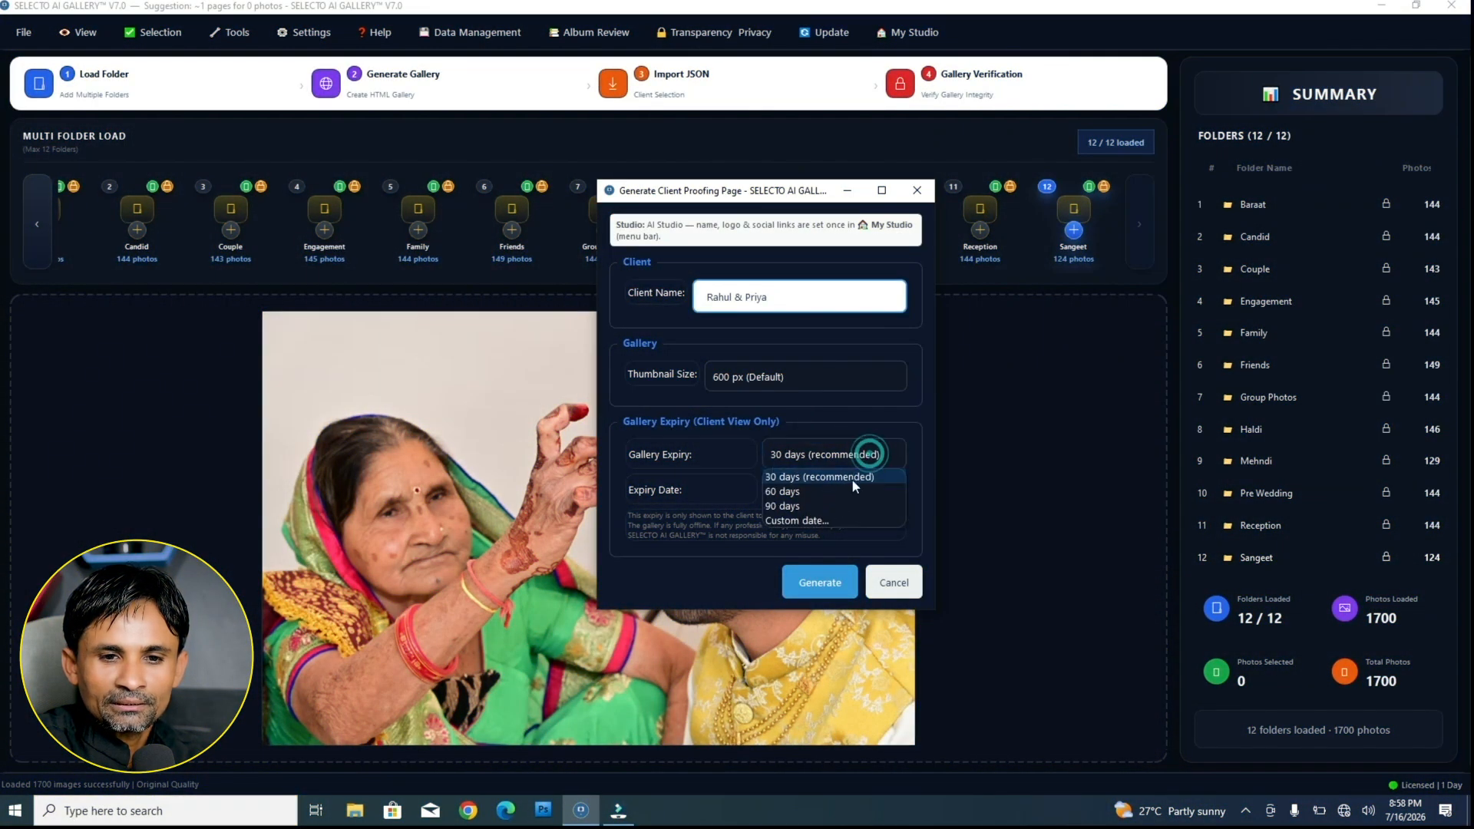
{"action": "left_click", "coordinate": [828, 516]}
{"action": "left_click", "coordinate": [893, 490]}
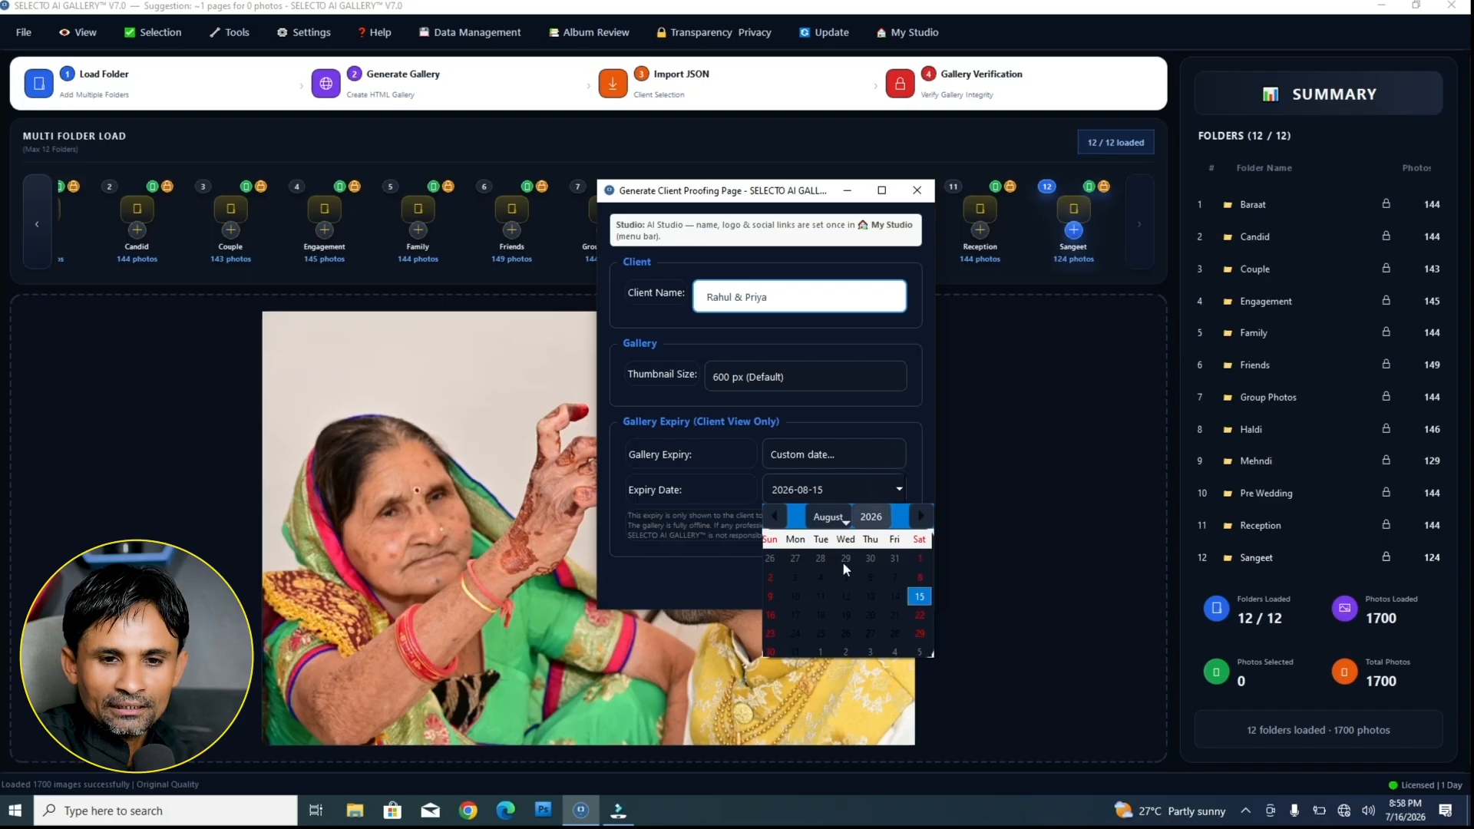
{"action": "left_click", "coordinate": [925, 434]}
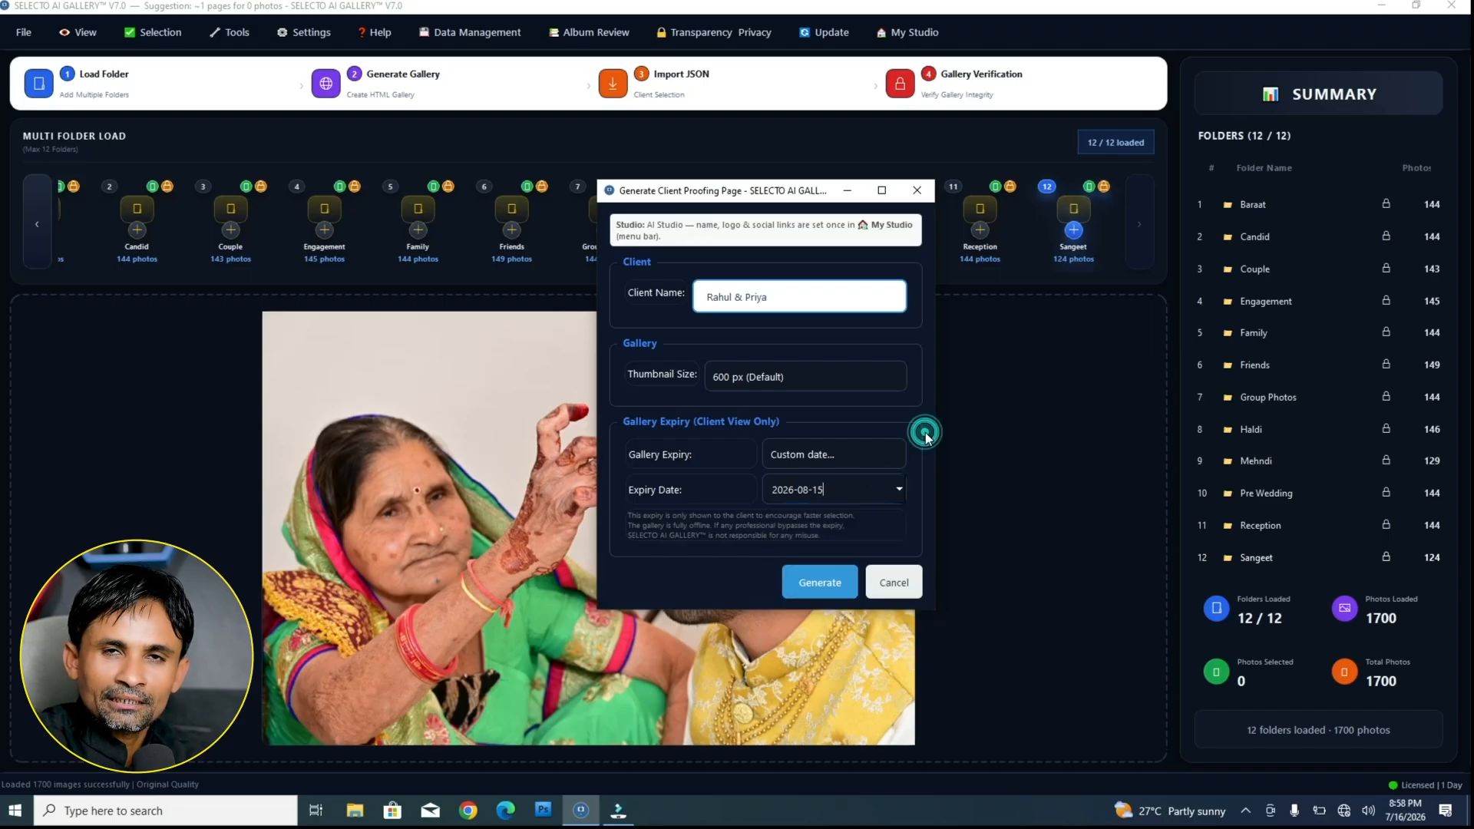
{"action": "left_click", "coordinate": [897, 489]}
Step: Set the gallery expiry to 30 days (recommended) and start generating the client gallery
{"action": "left_click", "coordinate": [875, 454]}
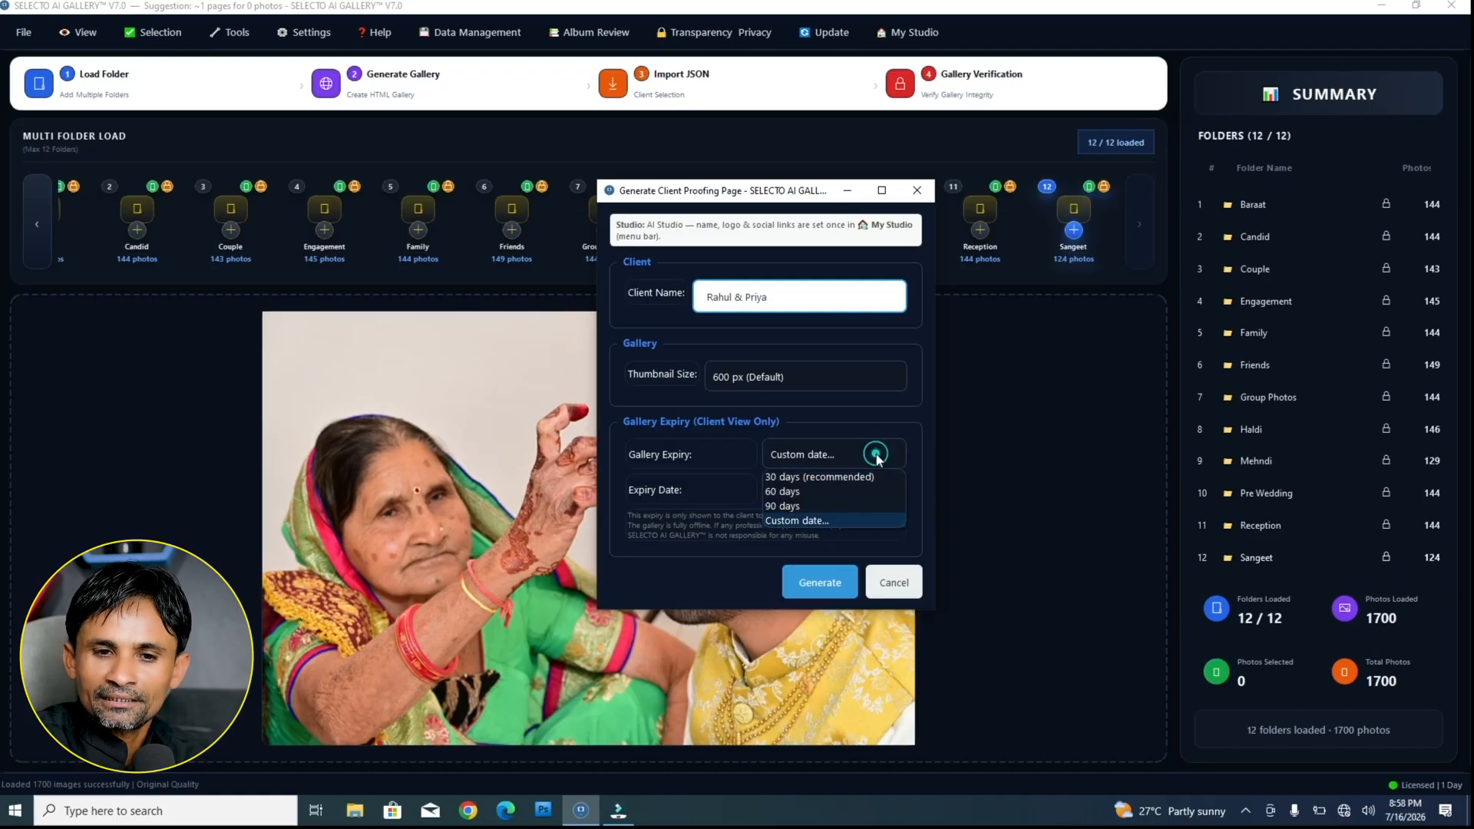
{"action": "mouse_move", "coordinate": [789, 193]}
{"action": "left_mouse_down"}
{"action": "mouse_move", "coordinate": [692, 175]}
{"action": "mouse_move", "coordinate": [803, 185]}
{"action": "left_mouse_up"}
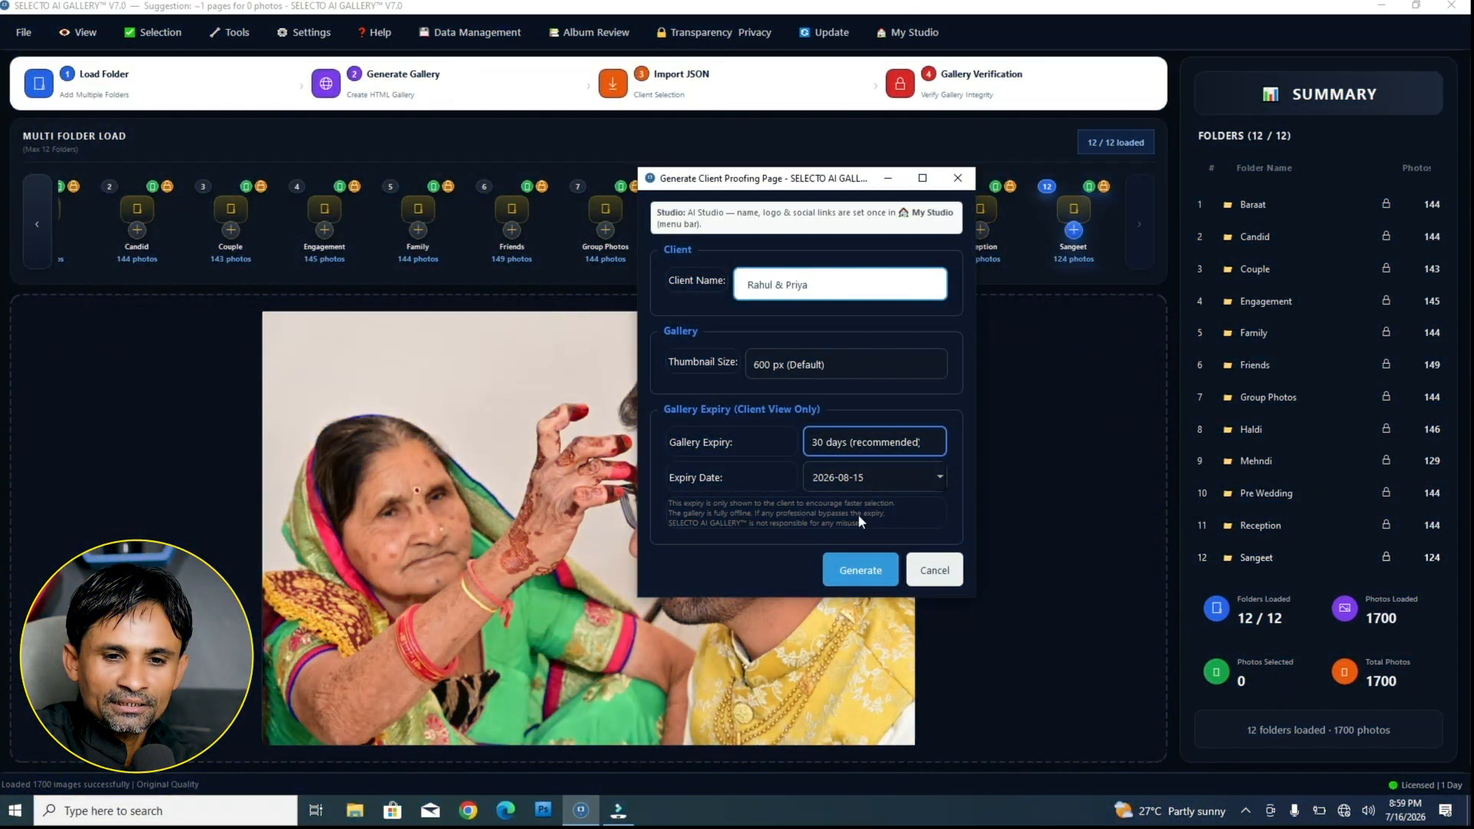
{"action": "left_click", "coordinate": [855, 569]}
Step: Browse to the Wedding 2026 folder on the Desktop as the gallery's output directory
{"action": "left_click_drag", "start_coordinate": [944, 192], "coordinate": [744, 161]}
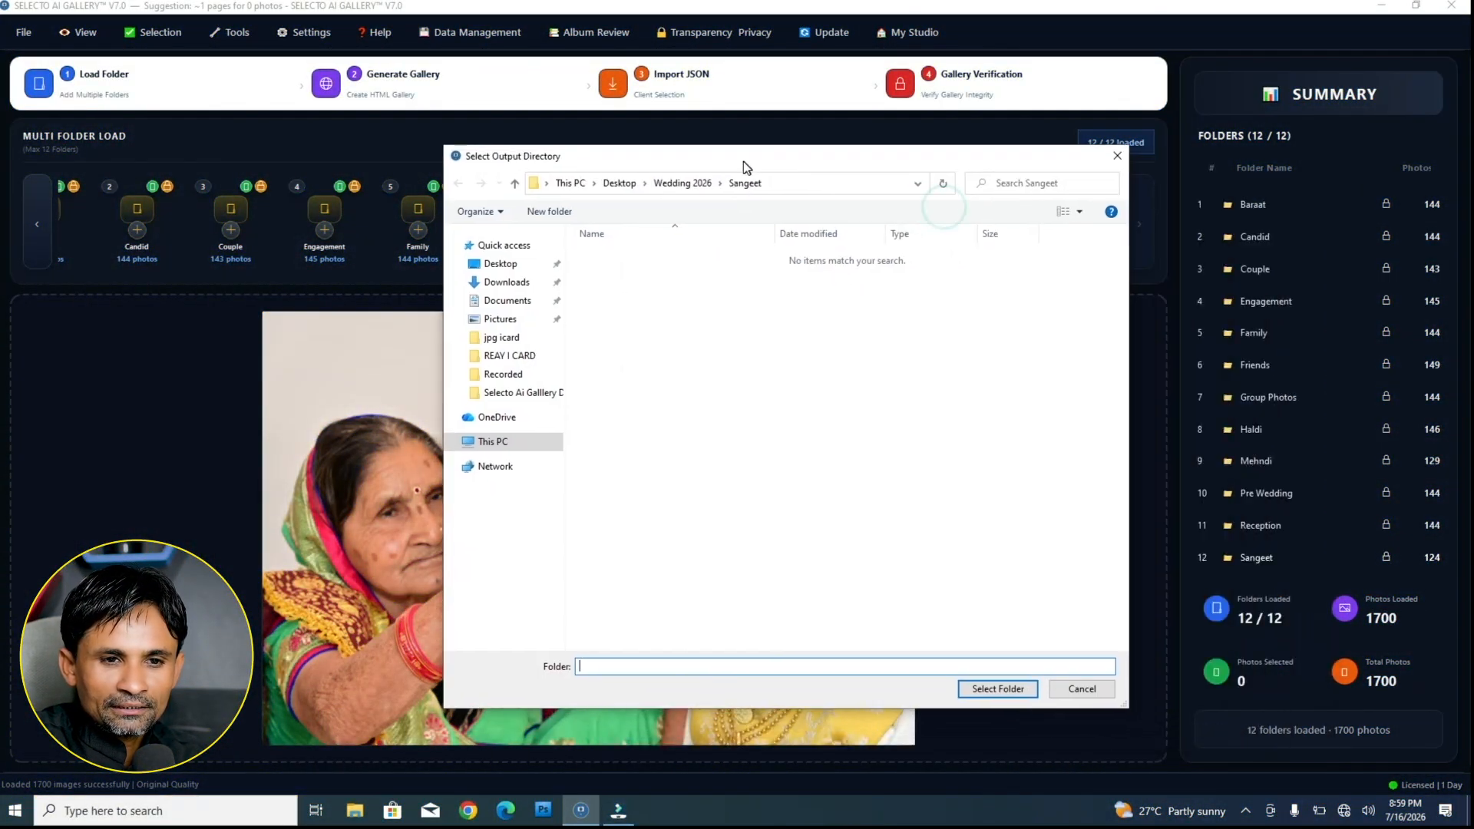
{"action": "left_click", "coordinate": [500, 264]}
{"action": "double_click", "coordinate": [849, 244]}
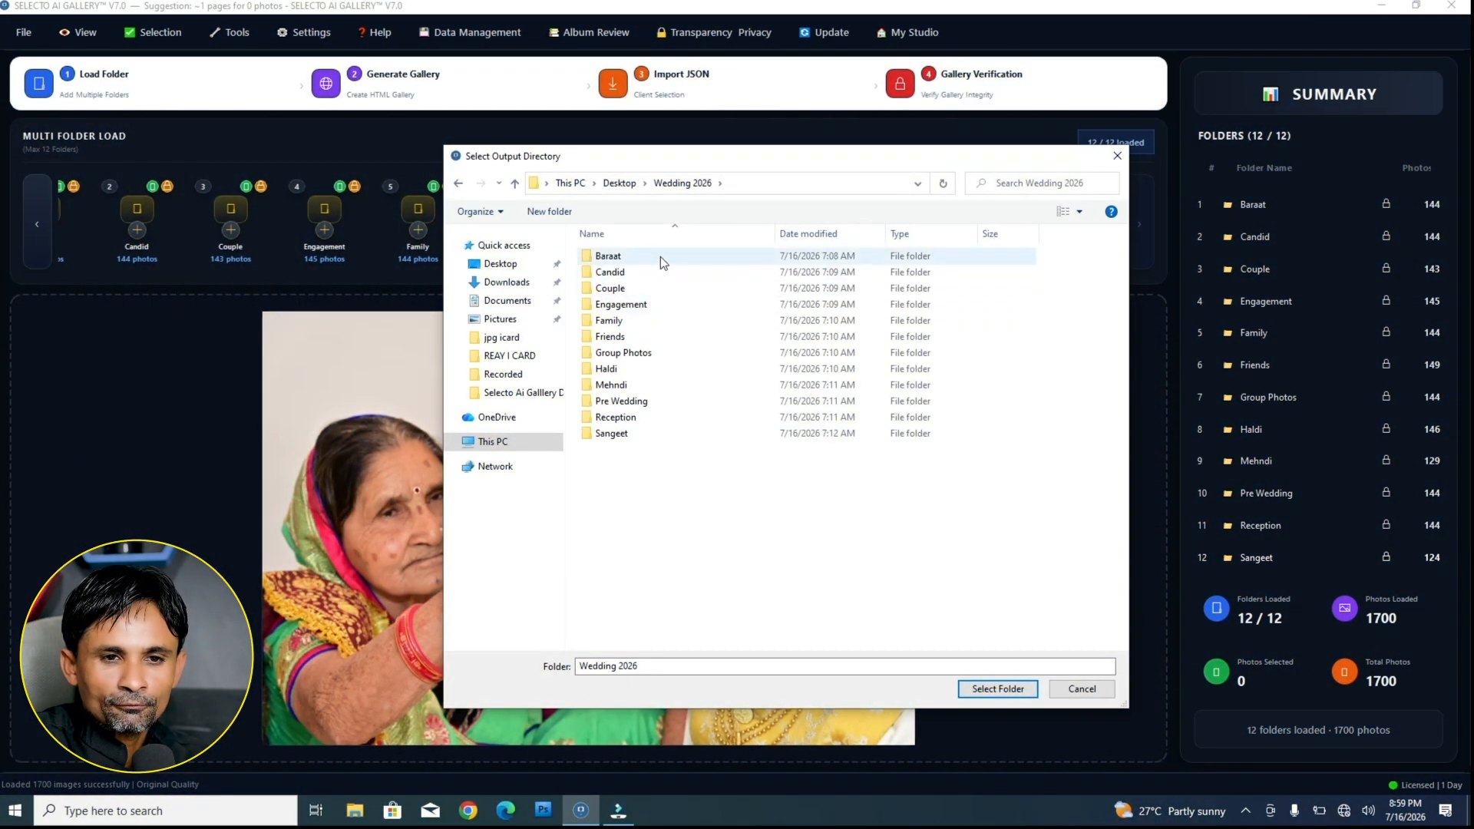
{"action": "left_click_drag", "start_coordinate": [719, 160], "coordinate": [649, 155]}
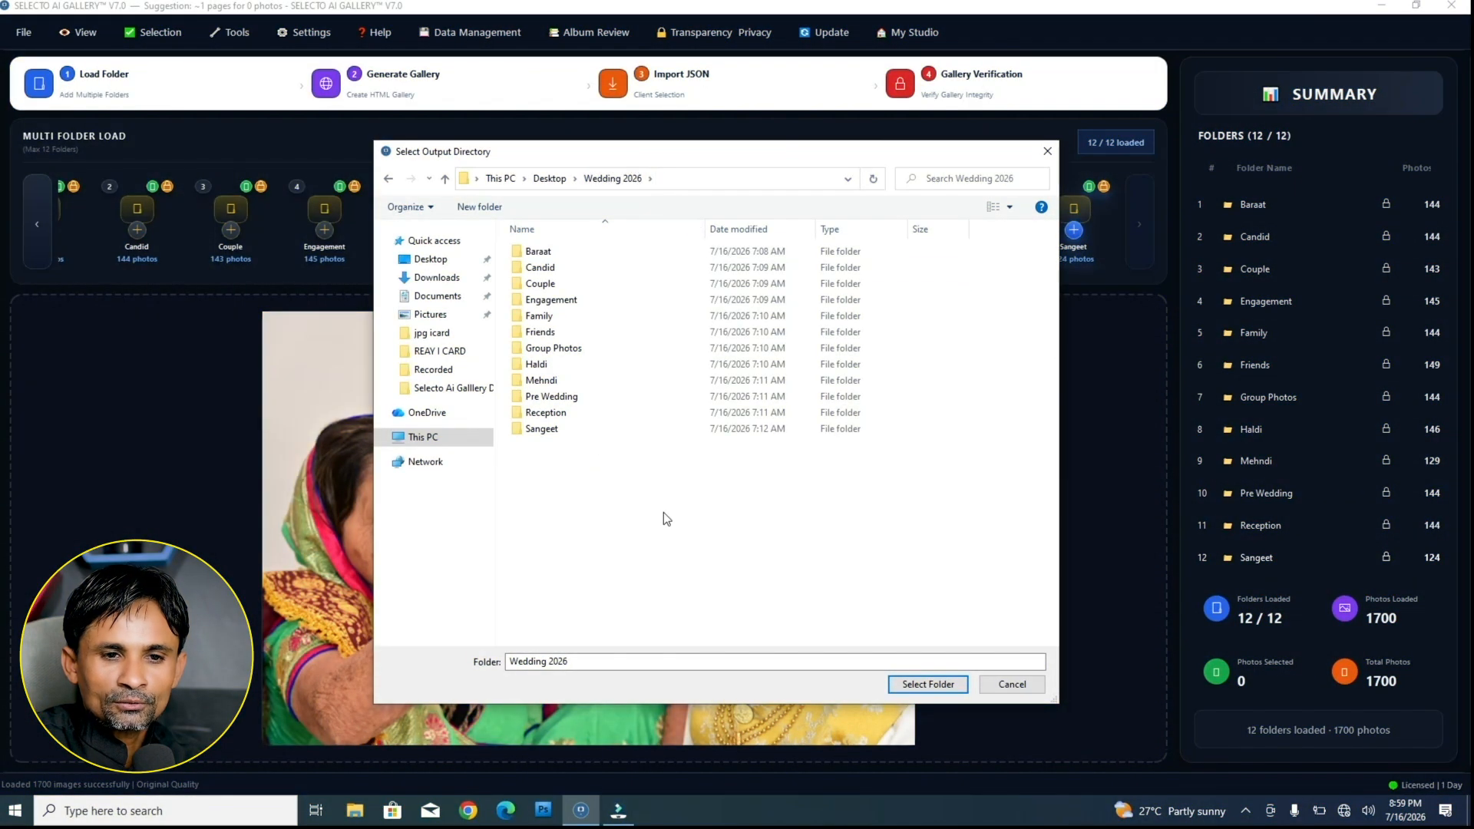
{"action": "left_click_drag", "start_coordinate": [689, 149], "coordinate": [654, 141]}
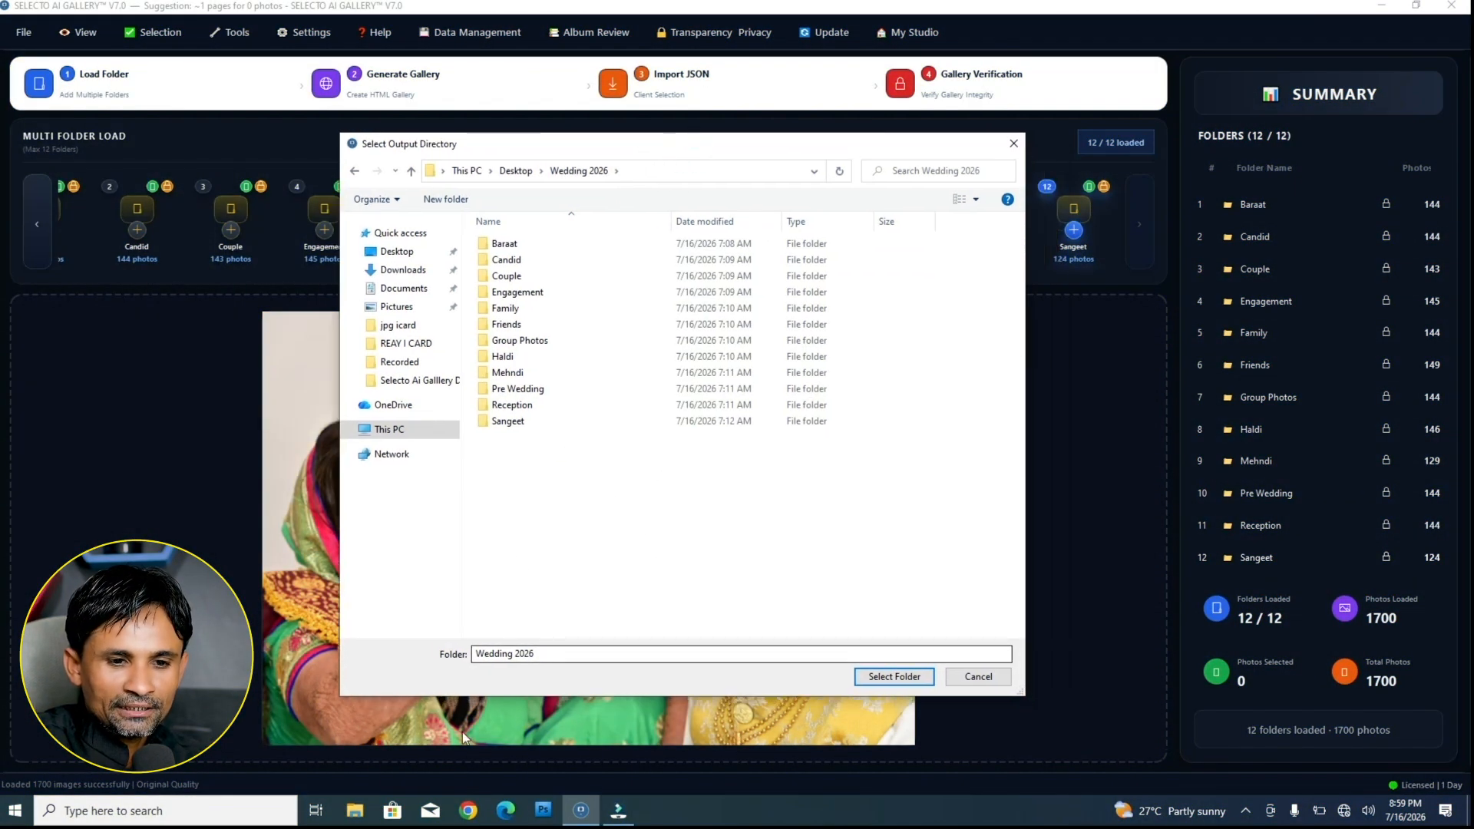
Step: Switch to the online stopwatch in Chrome and stop the timing of the gallery generation
{"action": "left_click", "coordinate": [466, 812]}
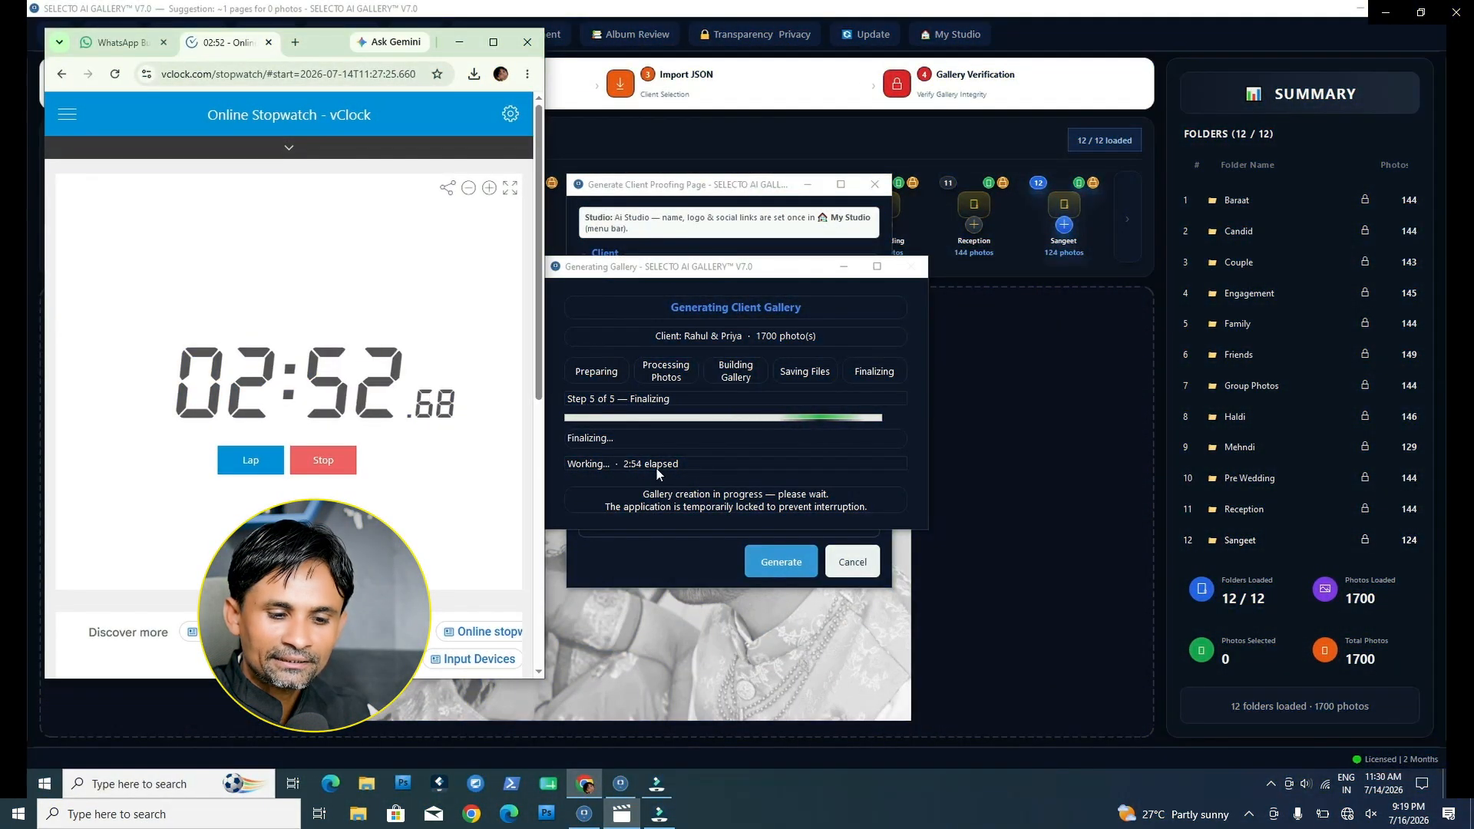
{"action": "left_click", "coordinate": [324, 460]}
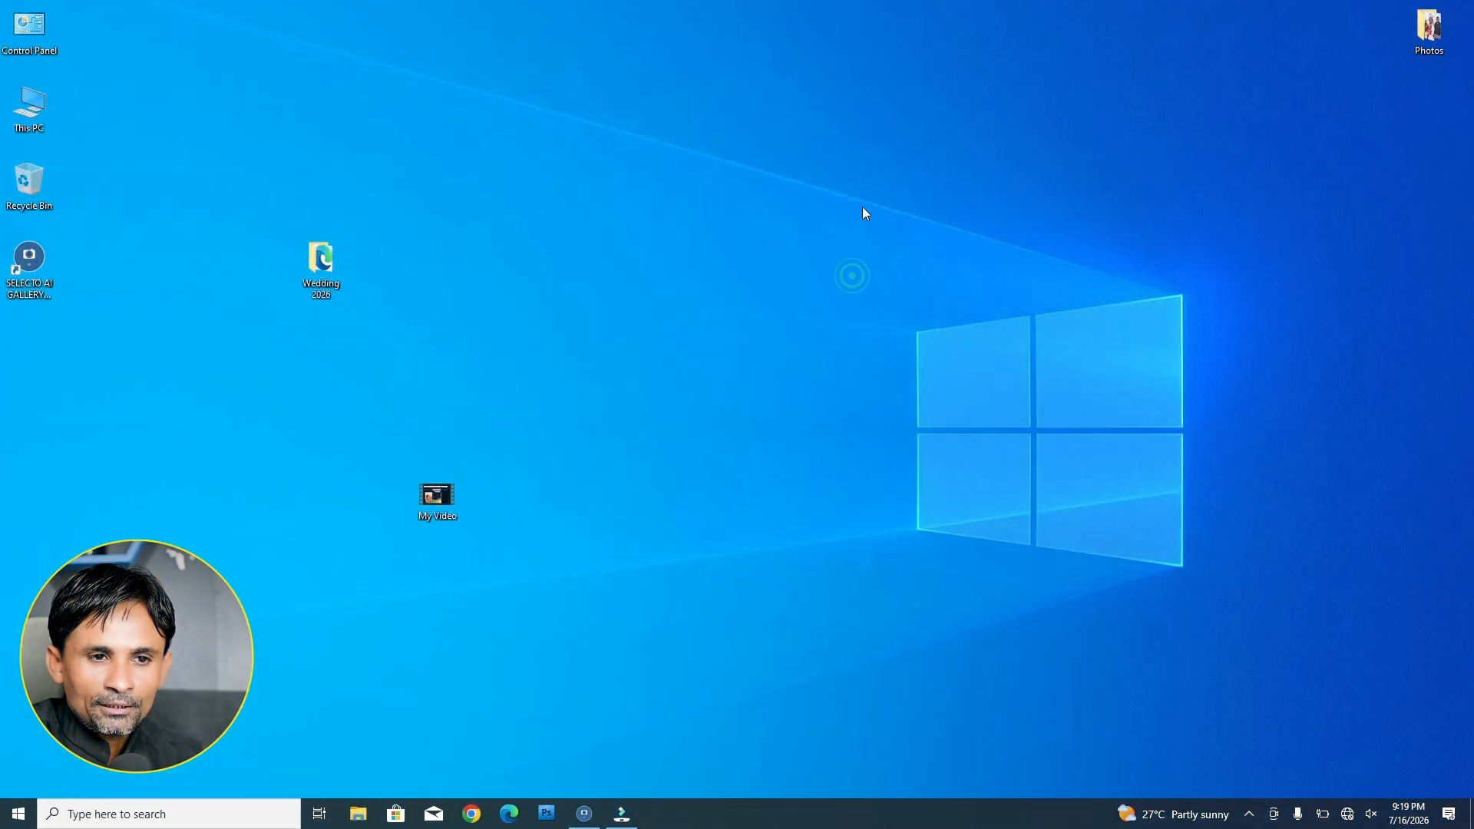
Step: Refresh the desktop and open the Wedding 2026 folder in a maximized window
{"action": "right_click", "coordinate": [860, 196]}
{"action": "left_click", "coordinate": [805, 239]}
{"action": "double_click", "coordinate": [323, 265]}
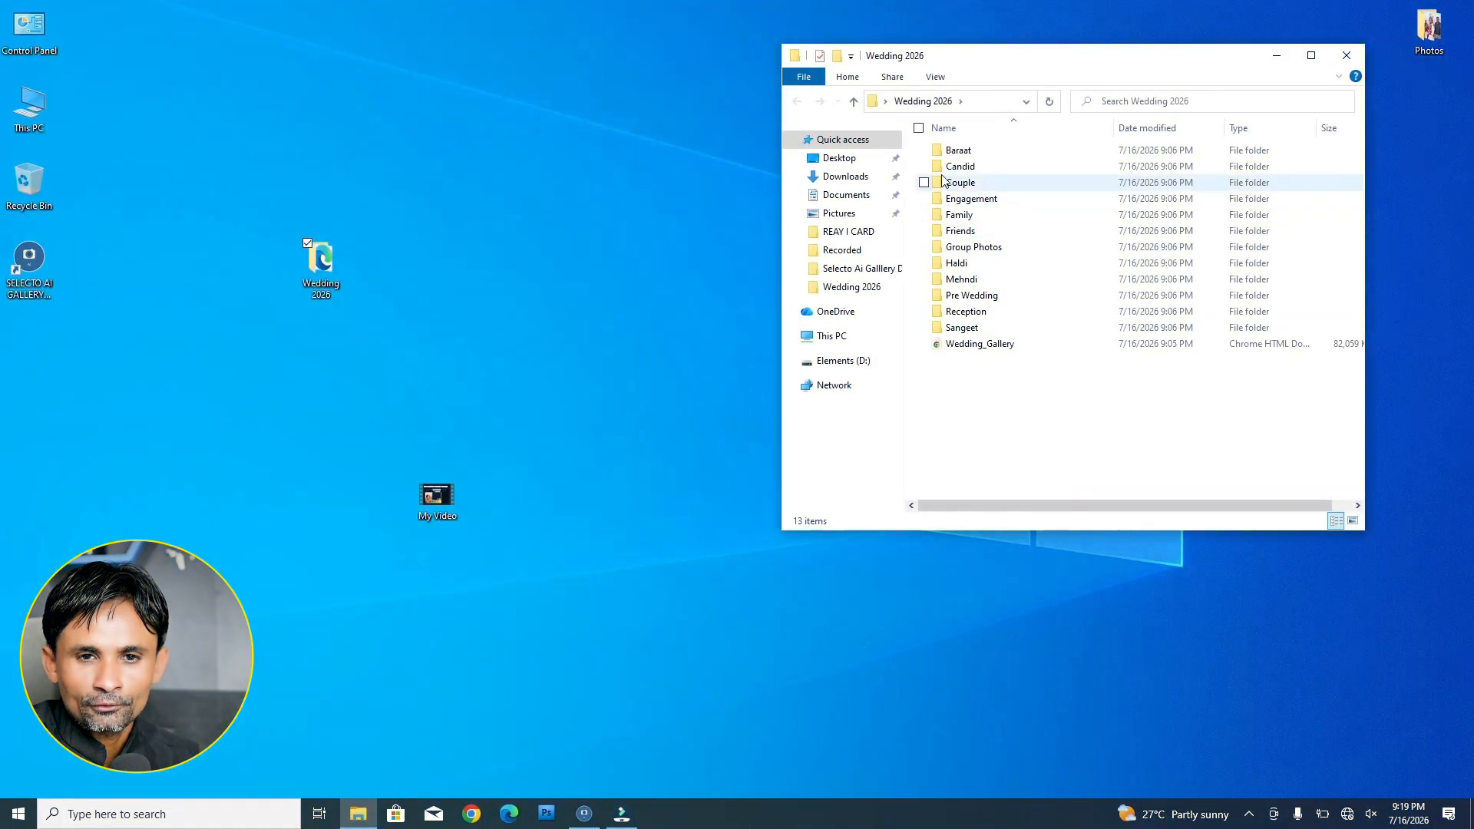
{"action": "left_click", "coordinate": [1312, 55]}
Step: Show the combined properties of the twelve photo folders and move the properties window clear of the file list
{"action": "left_click_drag", "start_coordinate": [1244, 79], "coordinate": [276, 282]}
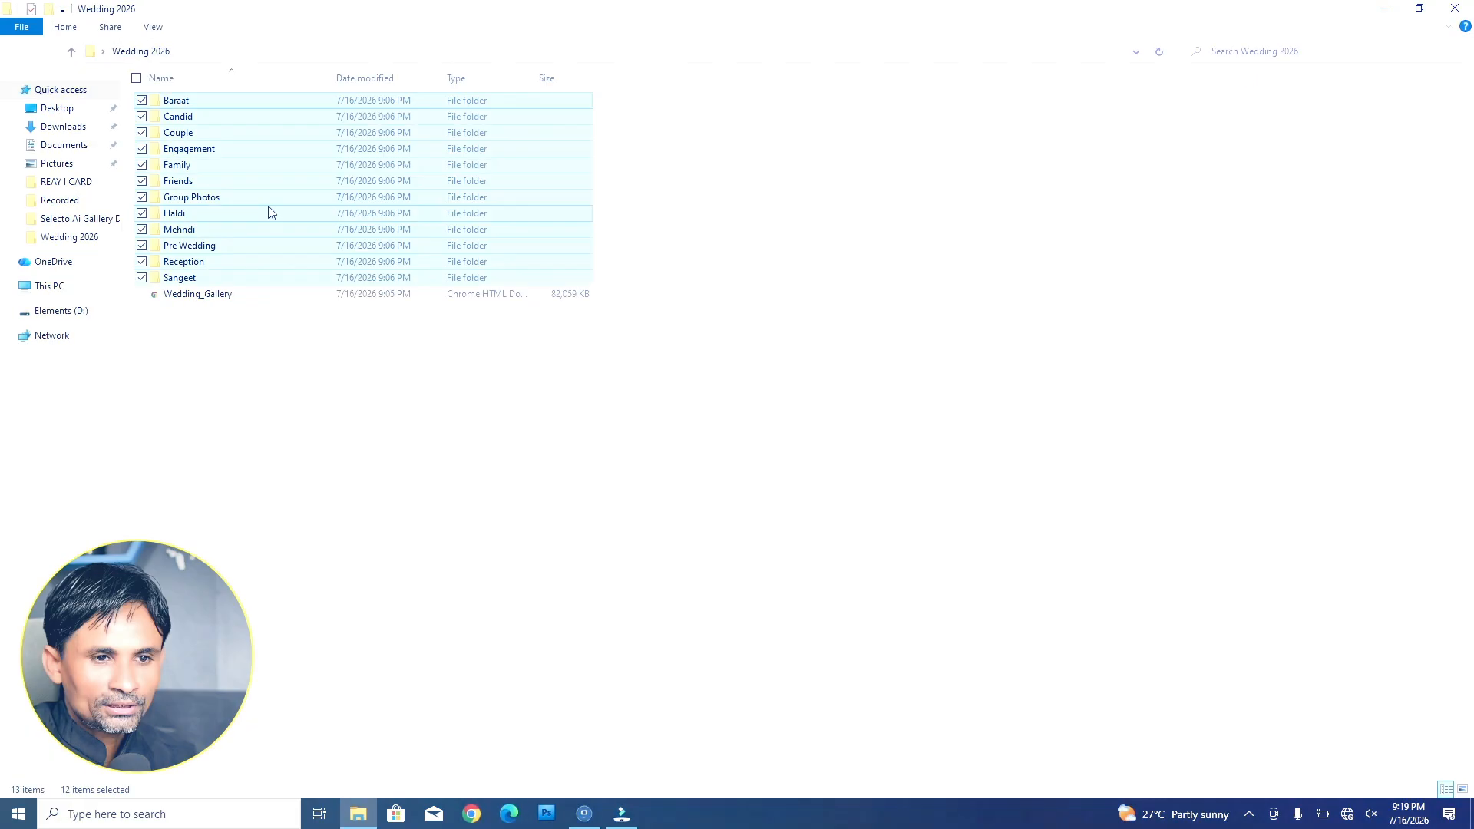
{"action": "right_click", "coordinate": [270, 199]}
{"action": "left_click", "coordinate": [52, 546]}
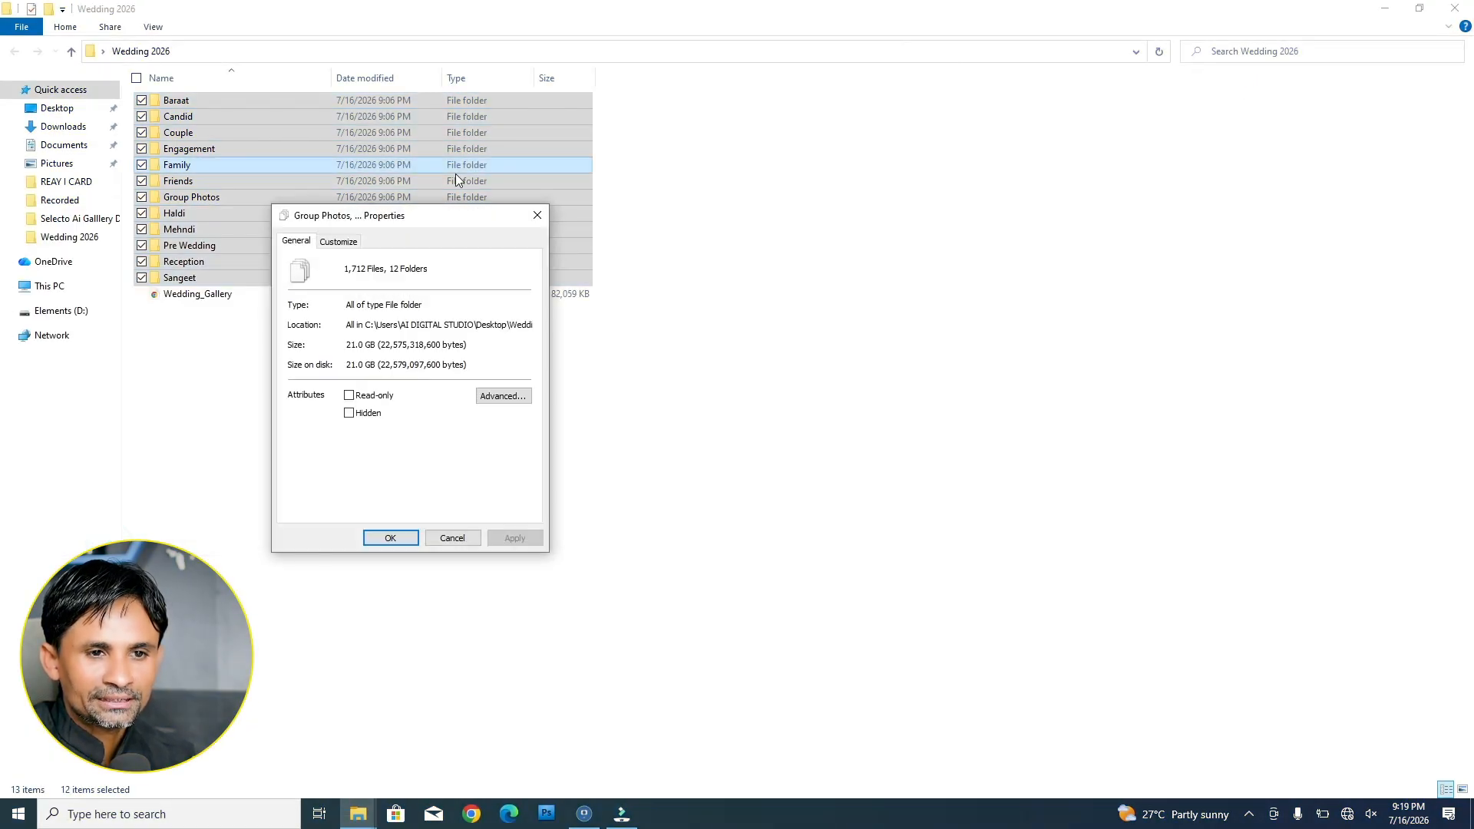
{"action": "left_click_drag", "start_coordinate": [382, 222], "coordinate": [1181, 132]}
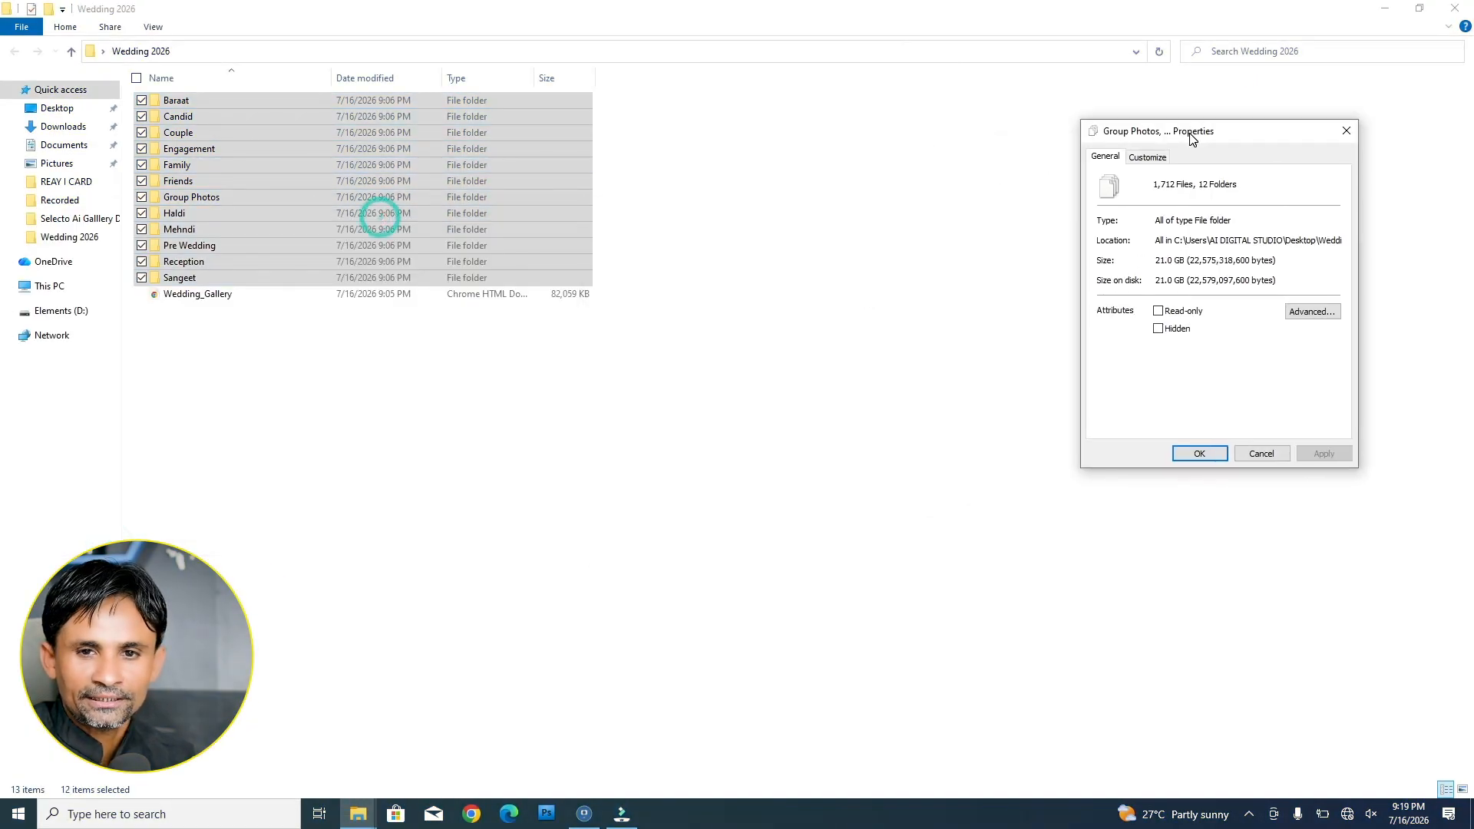
Step: Arrange the restored Wedding 2026 window beside the properties window and select the Wedding_Gallery file to check its size
{"action": "double_click", "coordinate": [830, 4]}
{"action": "left_click_drag", "start_coordinate": [1041, 72], "coordinate": [612, 38]}
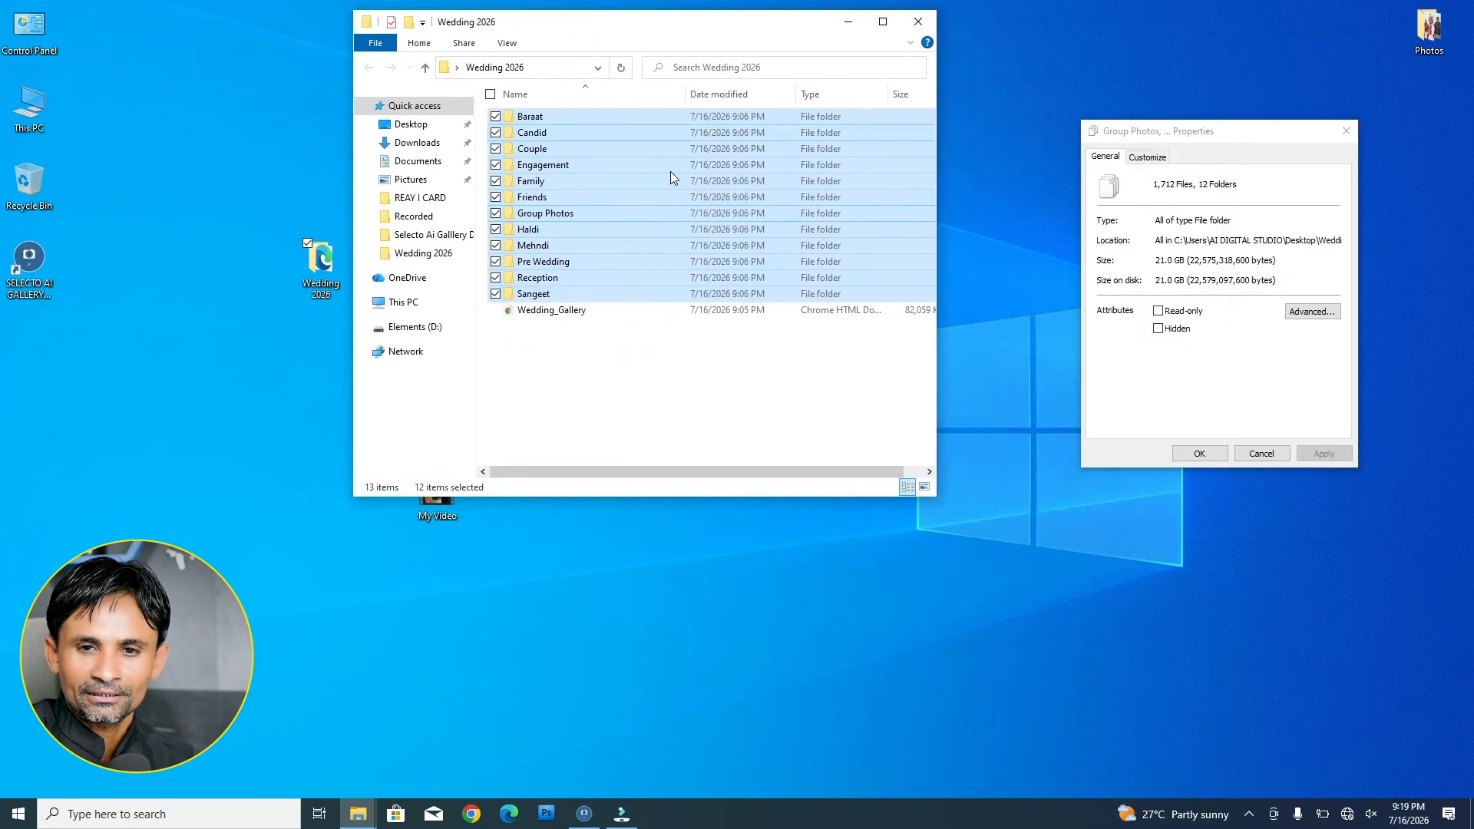
{"action": "right_click", "coordinate": [961, 205]}
{"action": "left_click", "coordinate": [949, 249]}
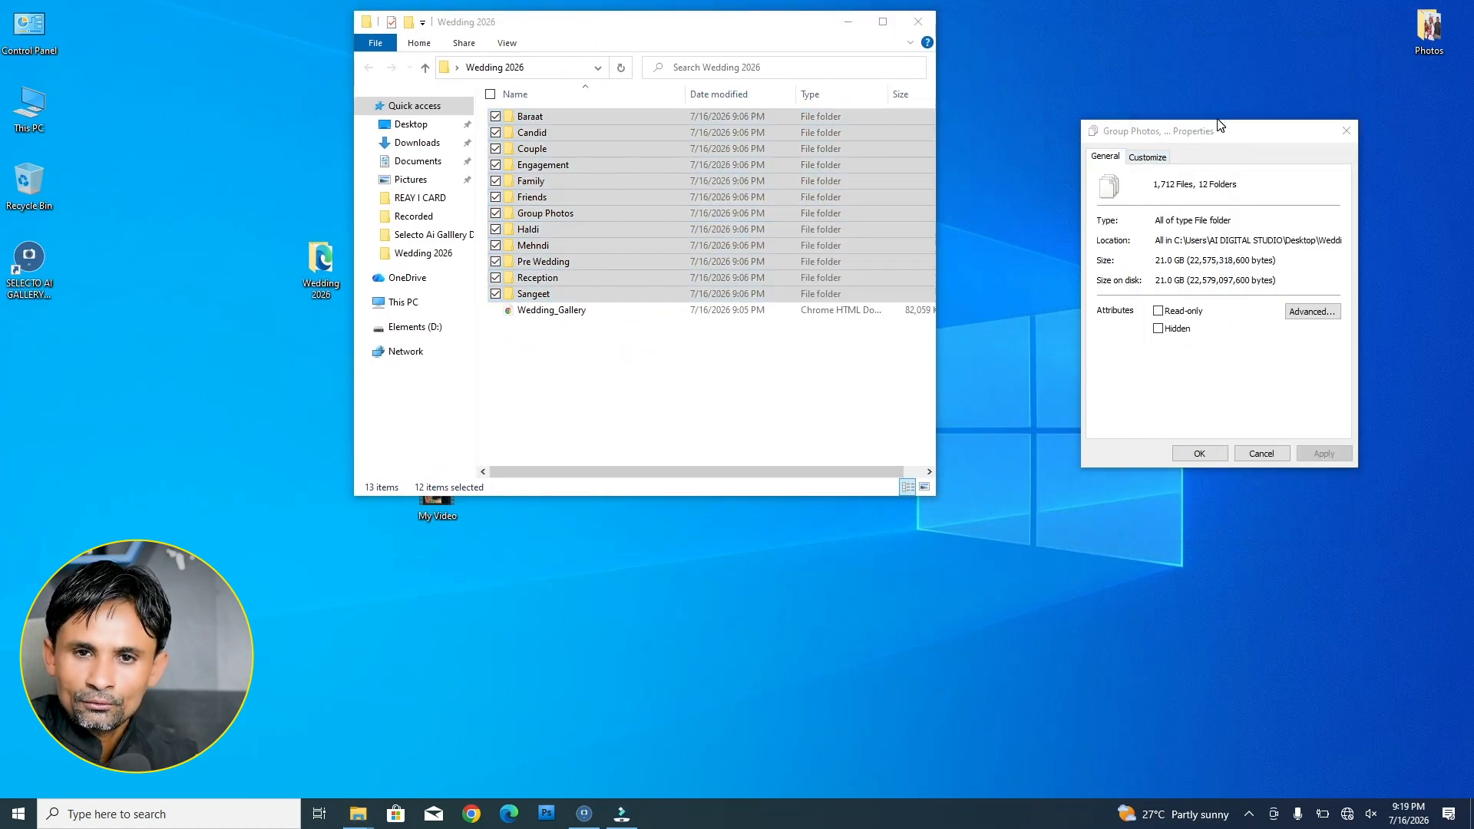
{"action": "left_click_drag", "start_coordinate": [1223, 138], "coordinate": [1116, 72]}
{"action": "right_click", "coordinate": [1361, 169]}
{"action": "left_click", "coordinate": [1316, 214]}
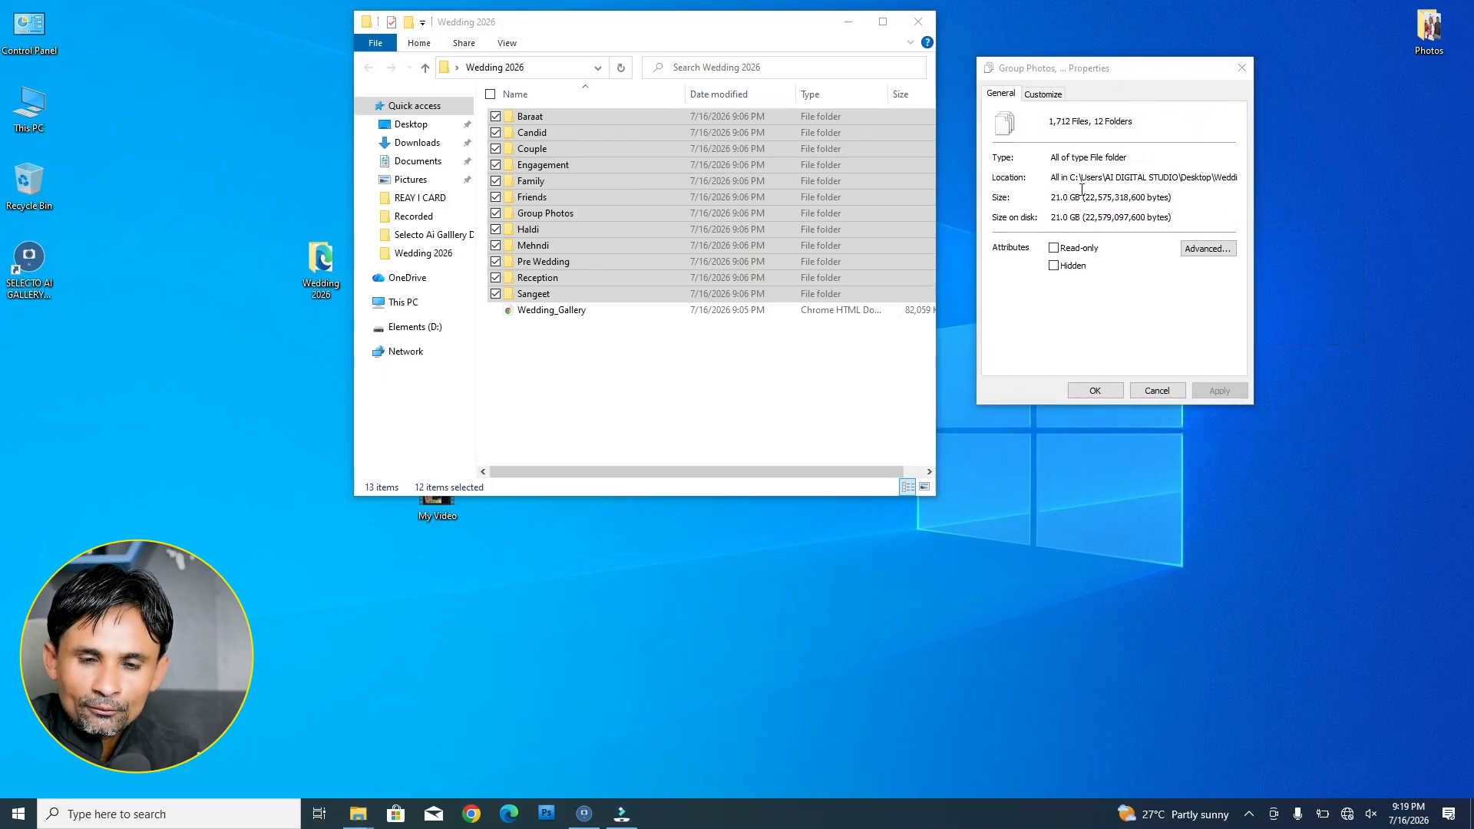
{"action": "left_click", "coordinate": [558, 319]}
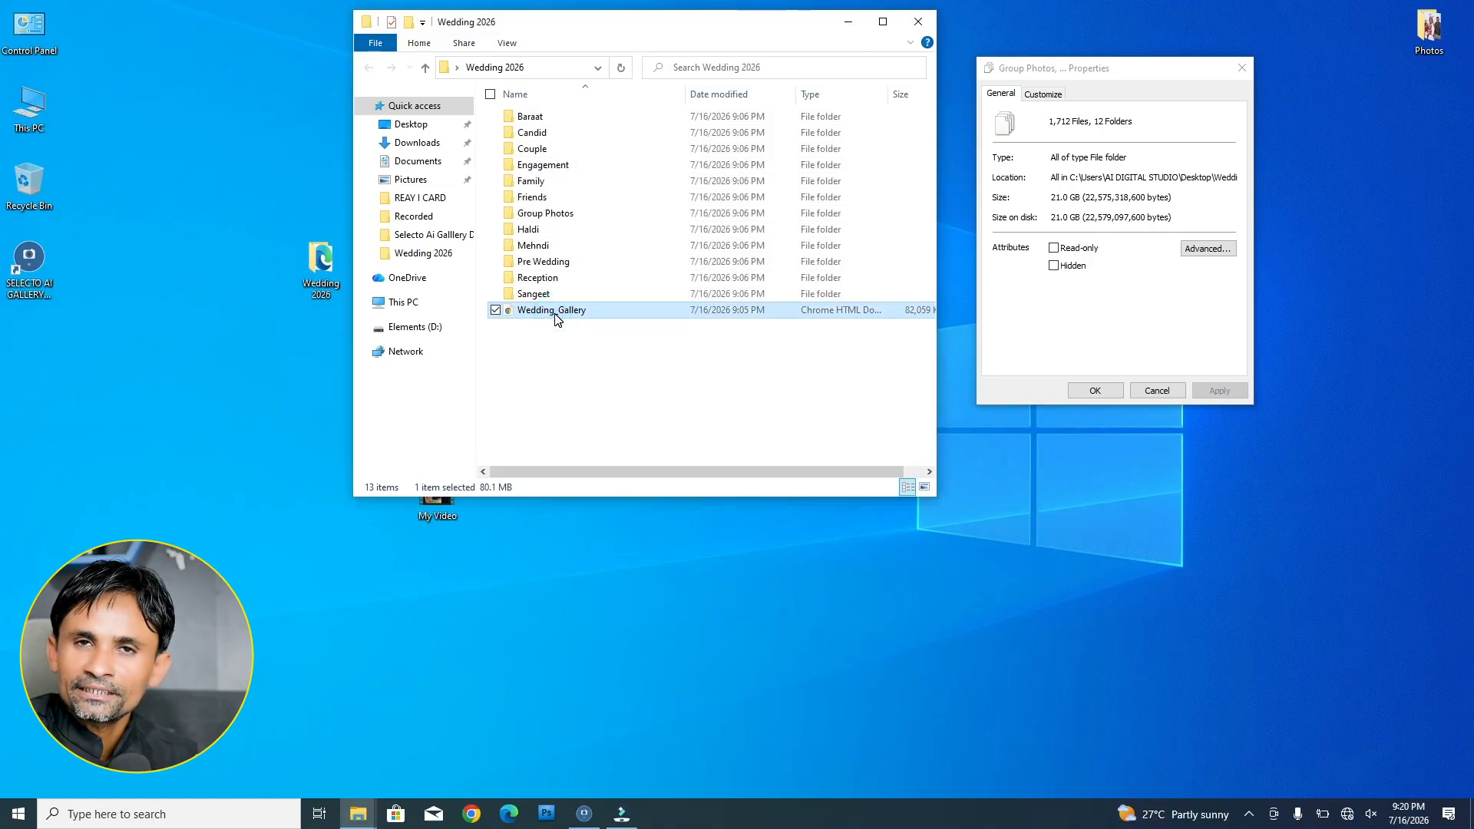
Step: Show the properties of the Wedding_Gallery file and arrange its window beside the photo folders' properties to compare the sizes
{"action": "right_click", "coordinate": [558, 320]}
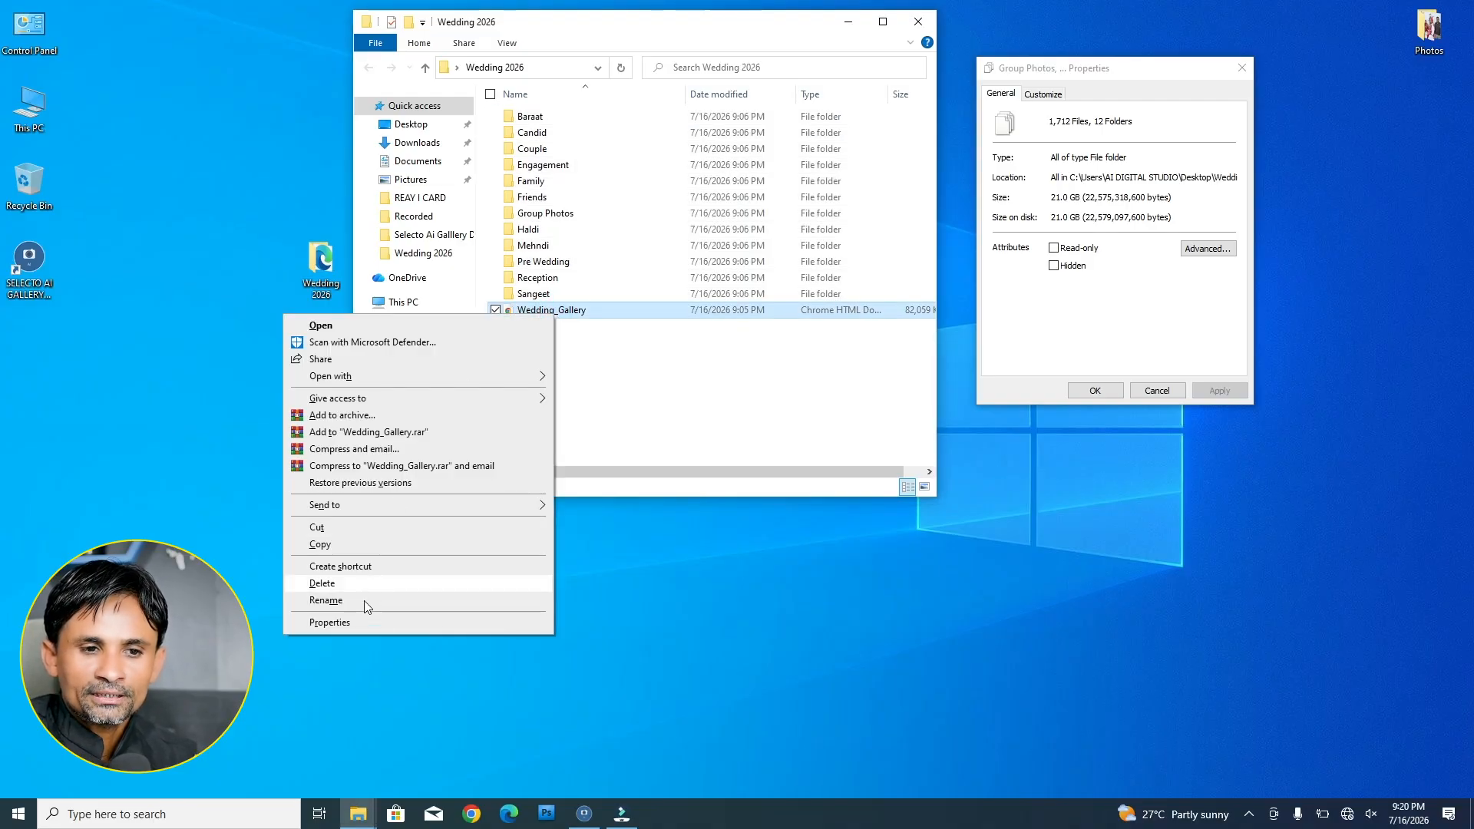
{"action": "left_click", "coordinate": [361, 623]}
{"action": "left_click_drag", "start_coordinate": [686, 333], "coordinate": [1249, 86]}
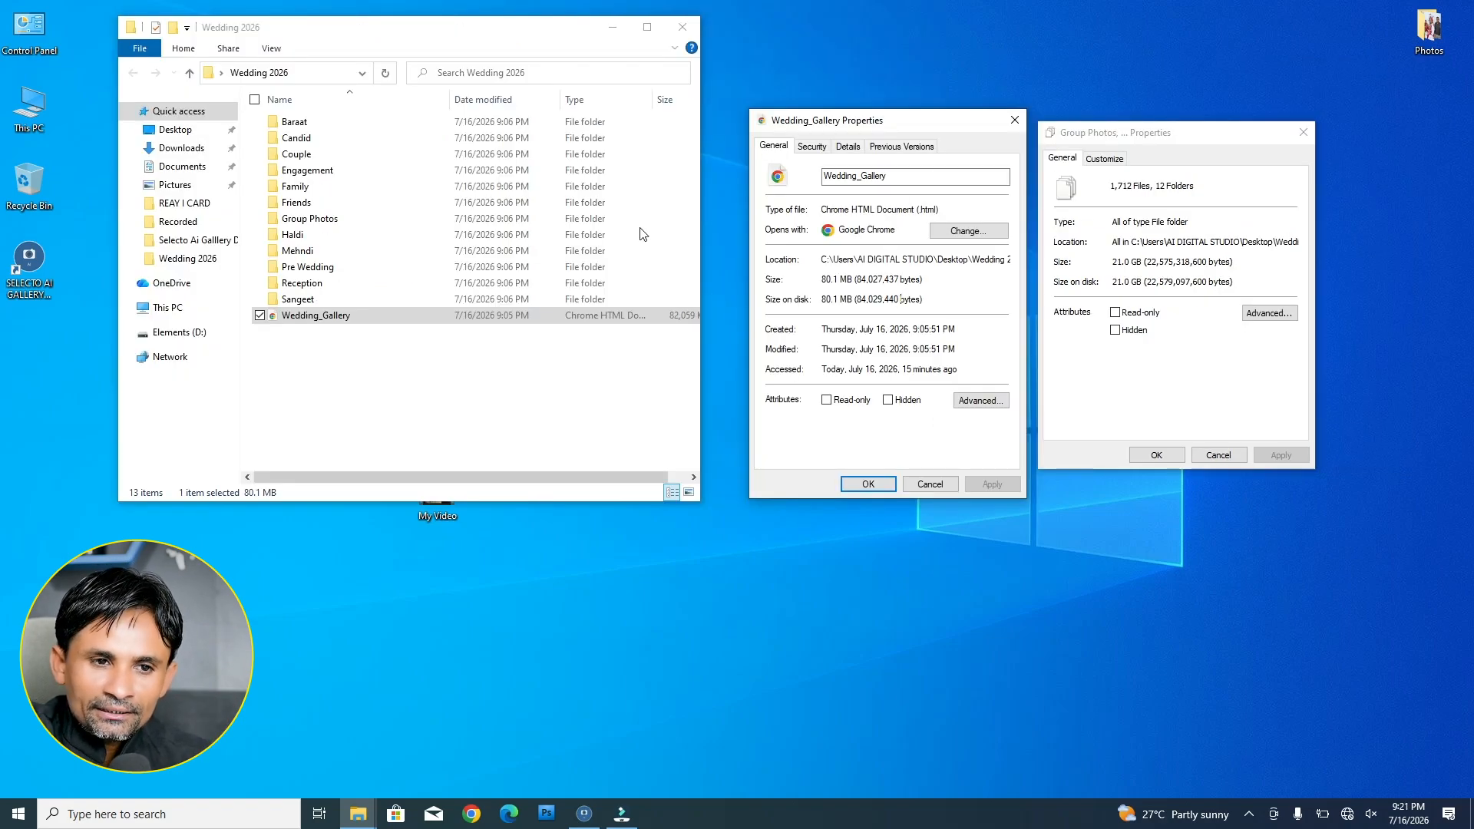
{"action": "left_click", "coordinate": [473, 361]}
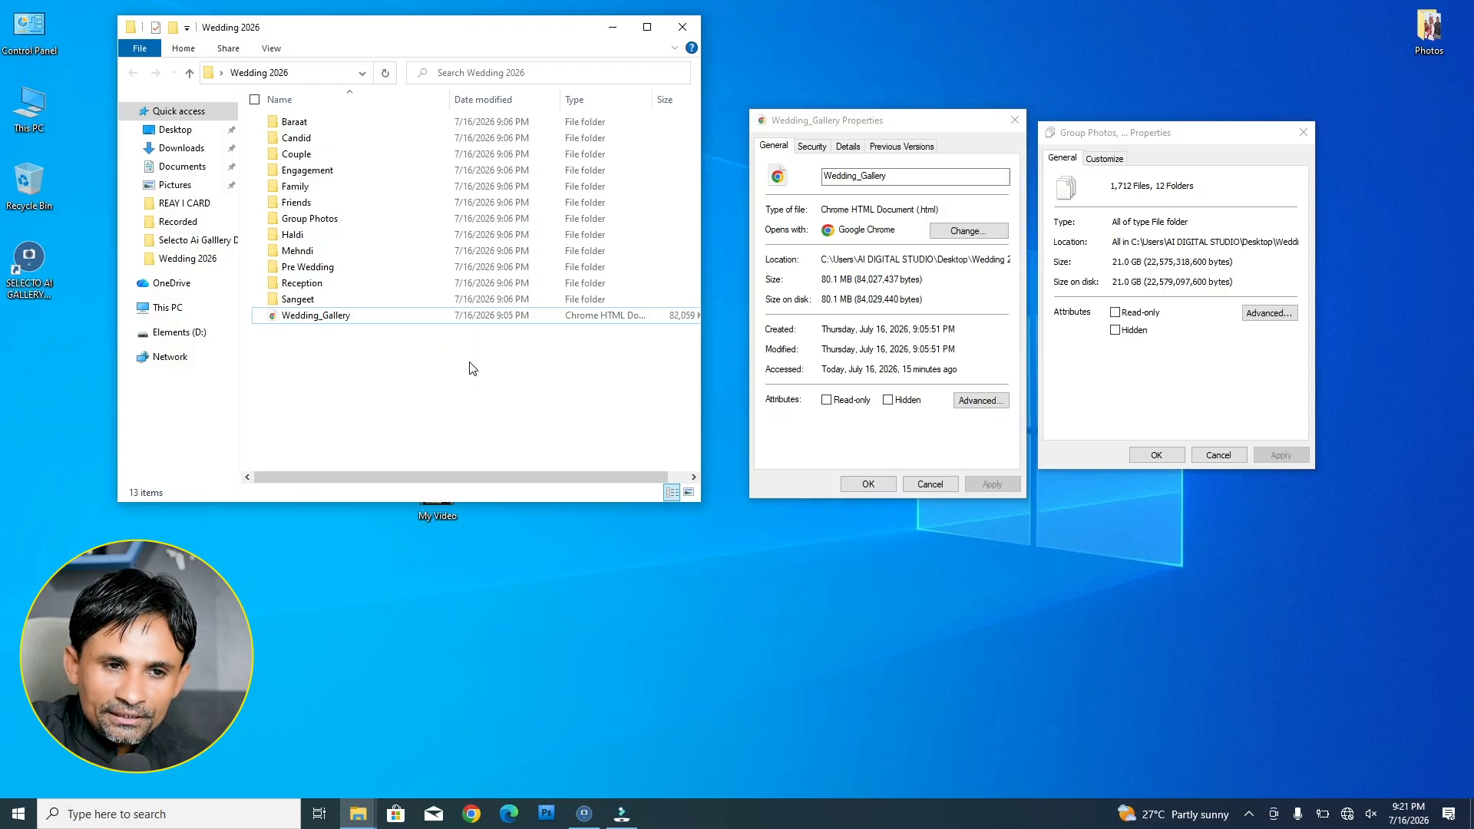
{"action": "left_click", "coordinate": [311, 317]}
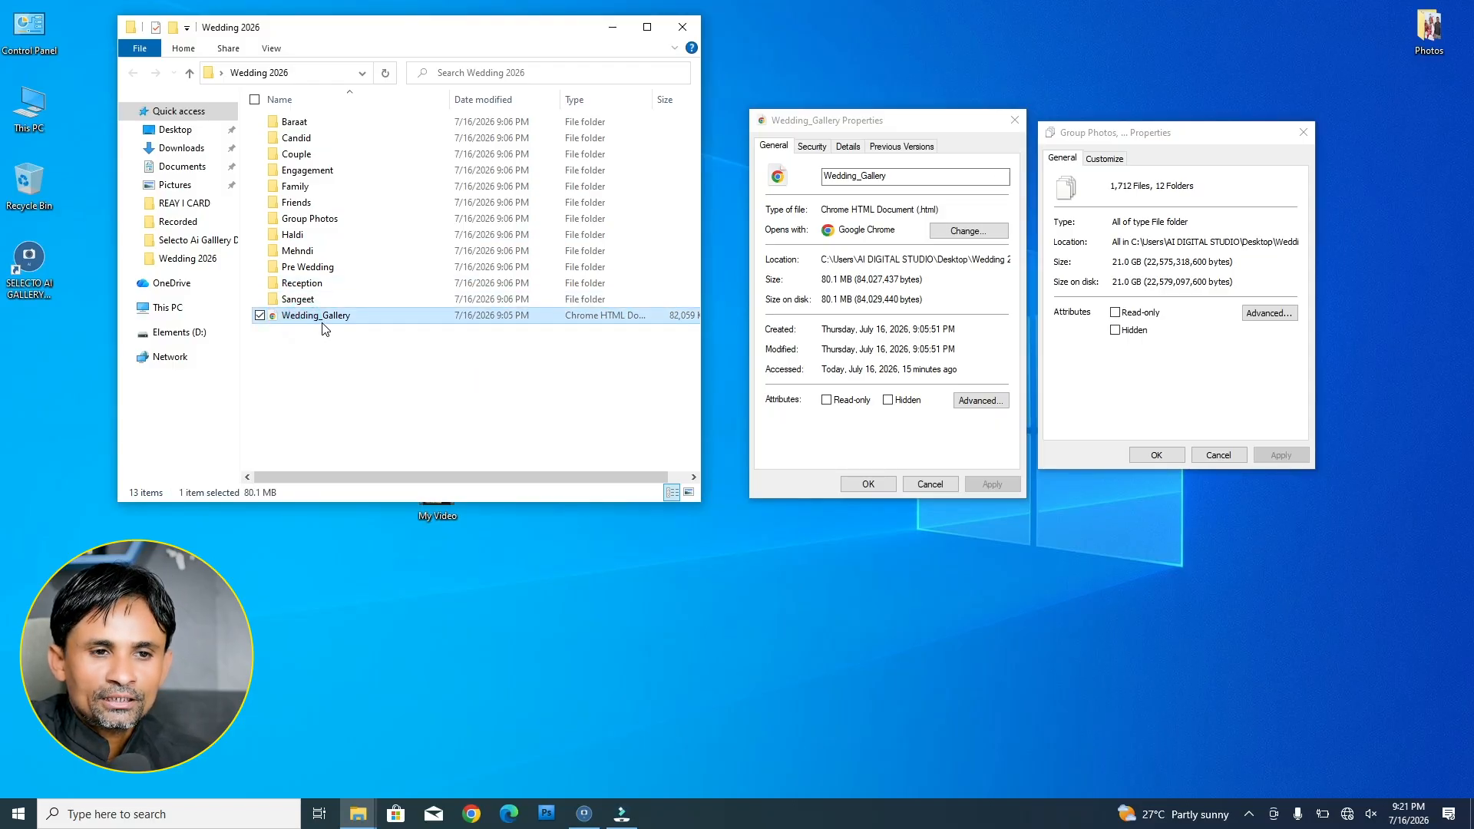
{"action": "right_click", "coordinate": [326, 317]}
{"action": "left_click", "coordinate": [431, 28]}
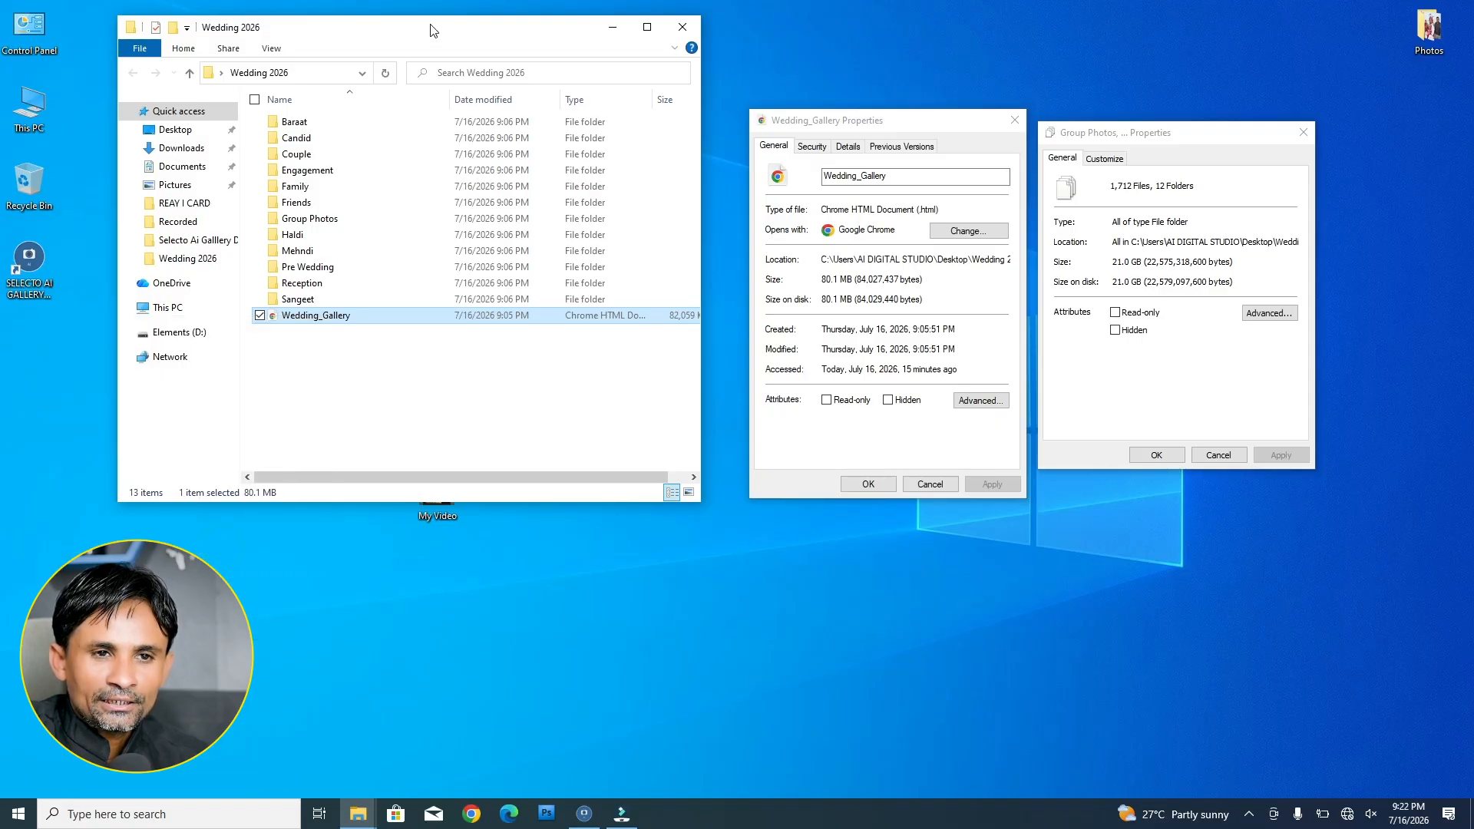
{"action": "left_click_drag", "start_coordinate": [433, 34], "coordinate": [591, 52]}
{"action": "right_click", "coordinate": [1139, 4]}
{"action": "left_click", "coordinate": [1060, 46]}
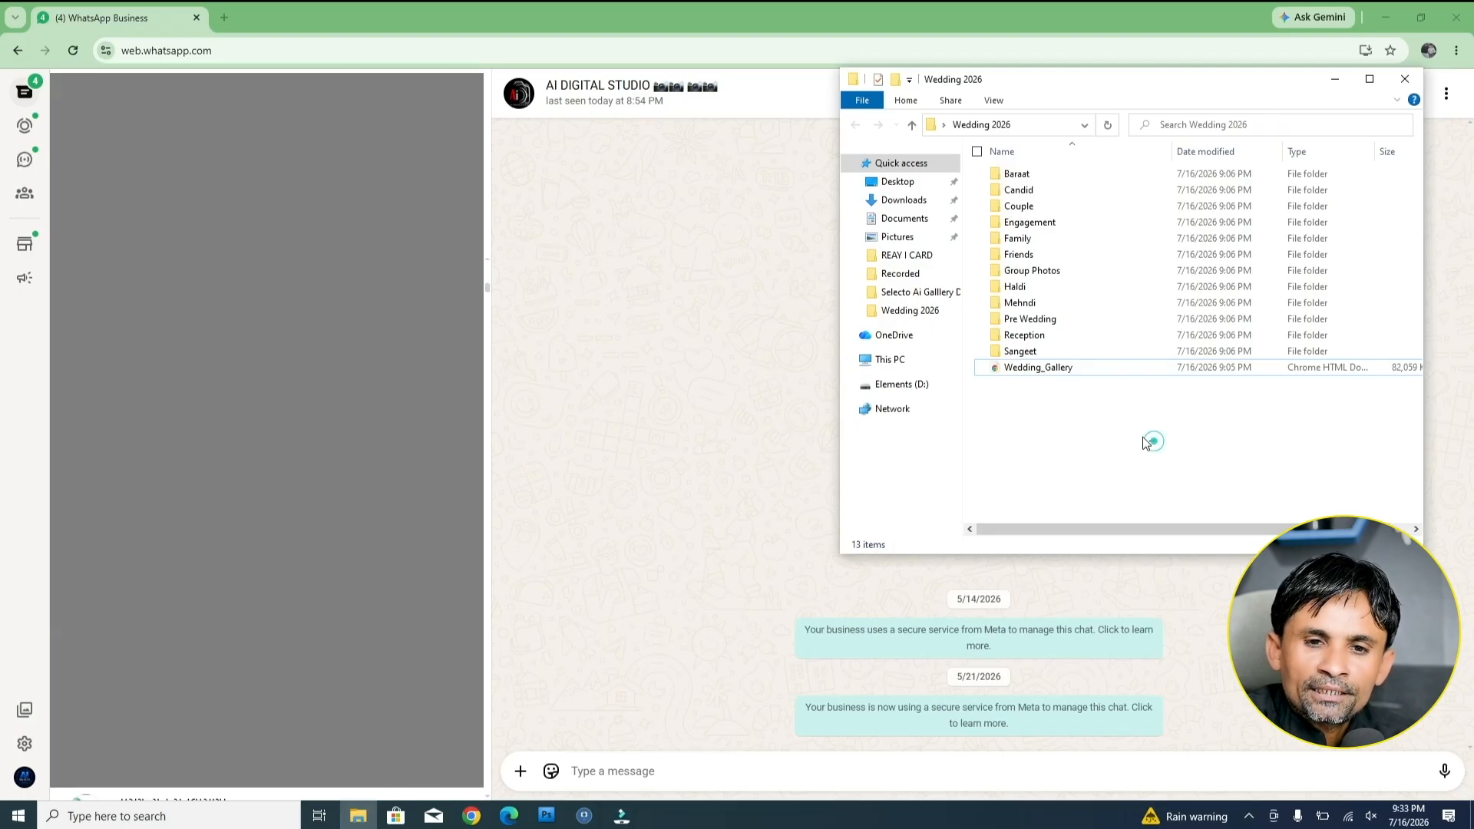
{"action": "left_click_drag", "start_coordinate": [1144, 442], "coordinate": [1048, 164]}
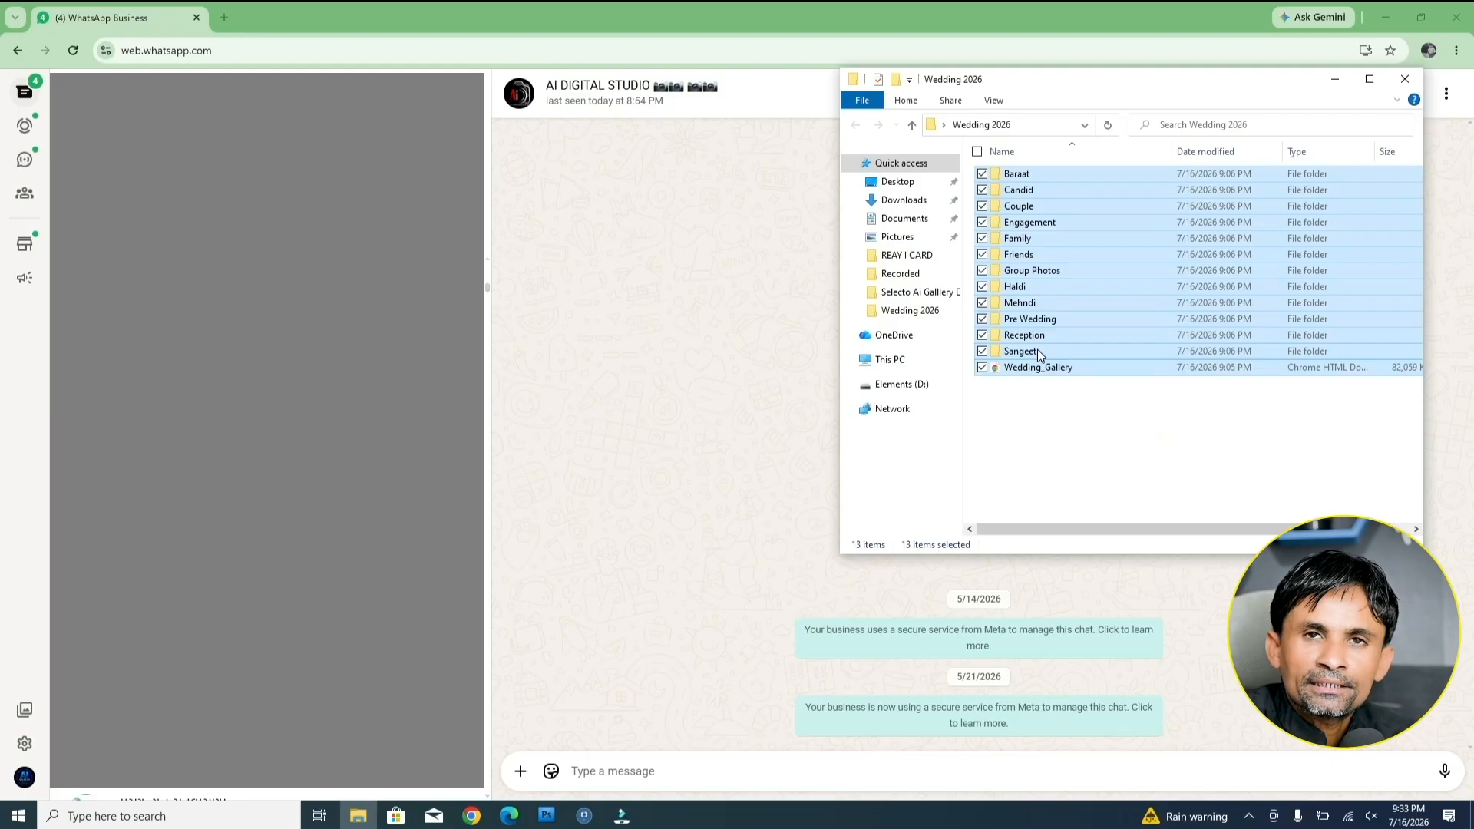
{"action": "left_click", "coordinate": [1104, 451]}
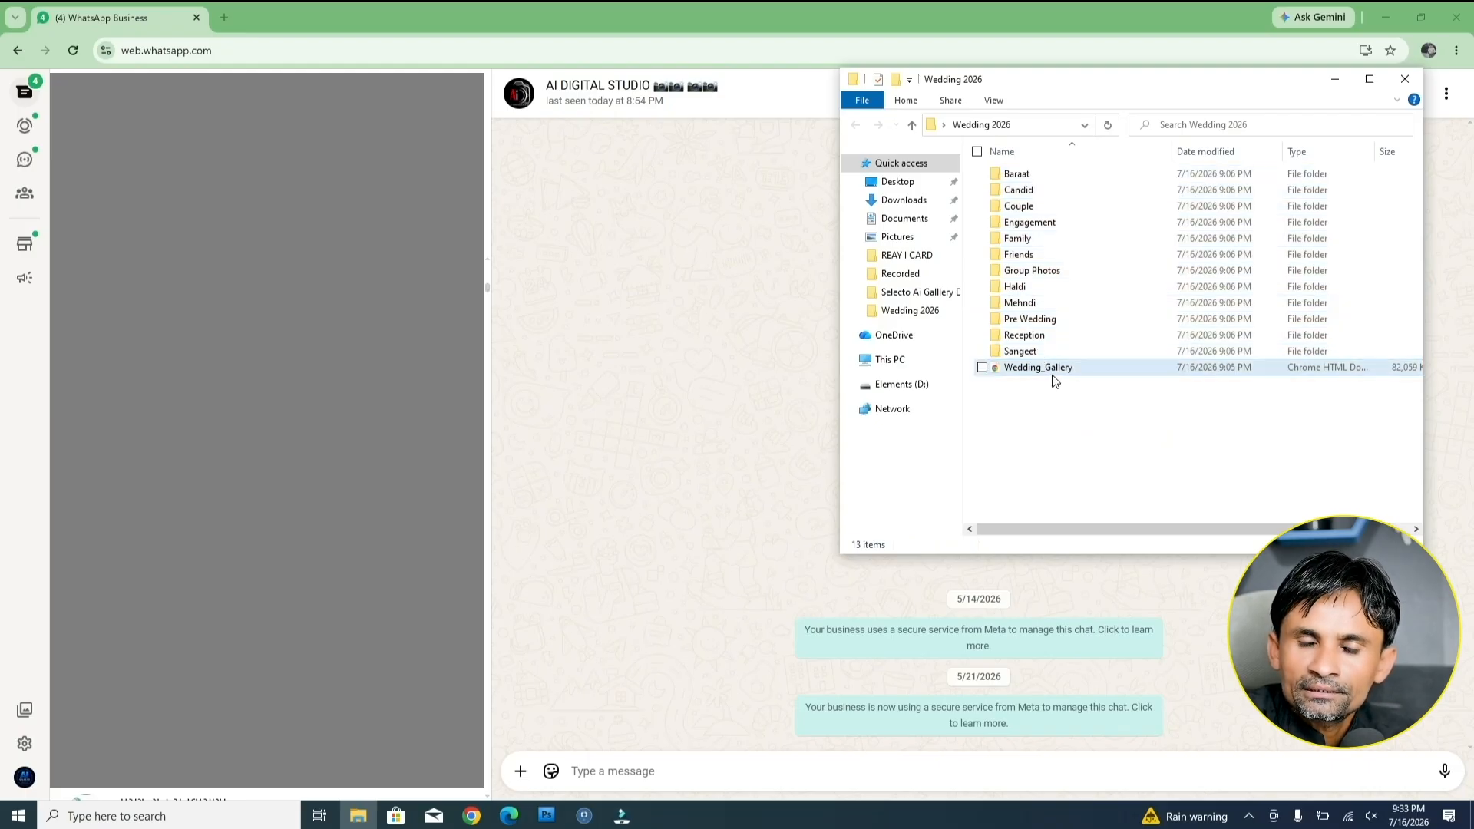
{"action": "left_click", "coordinate": [1035, 371]}
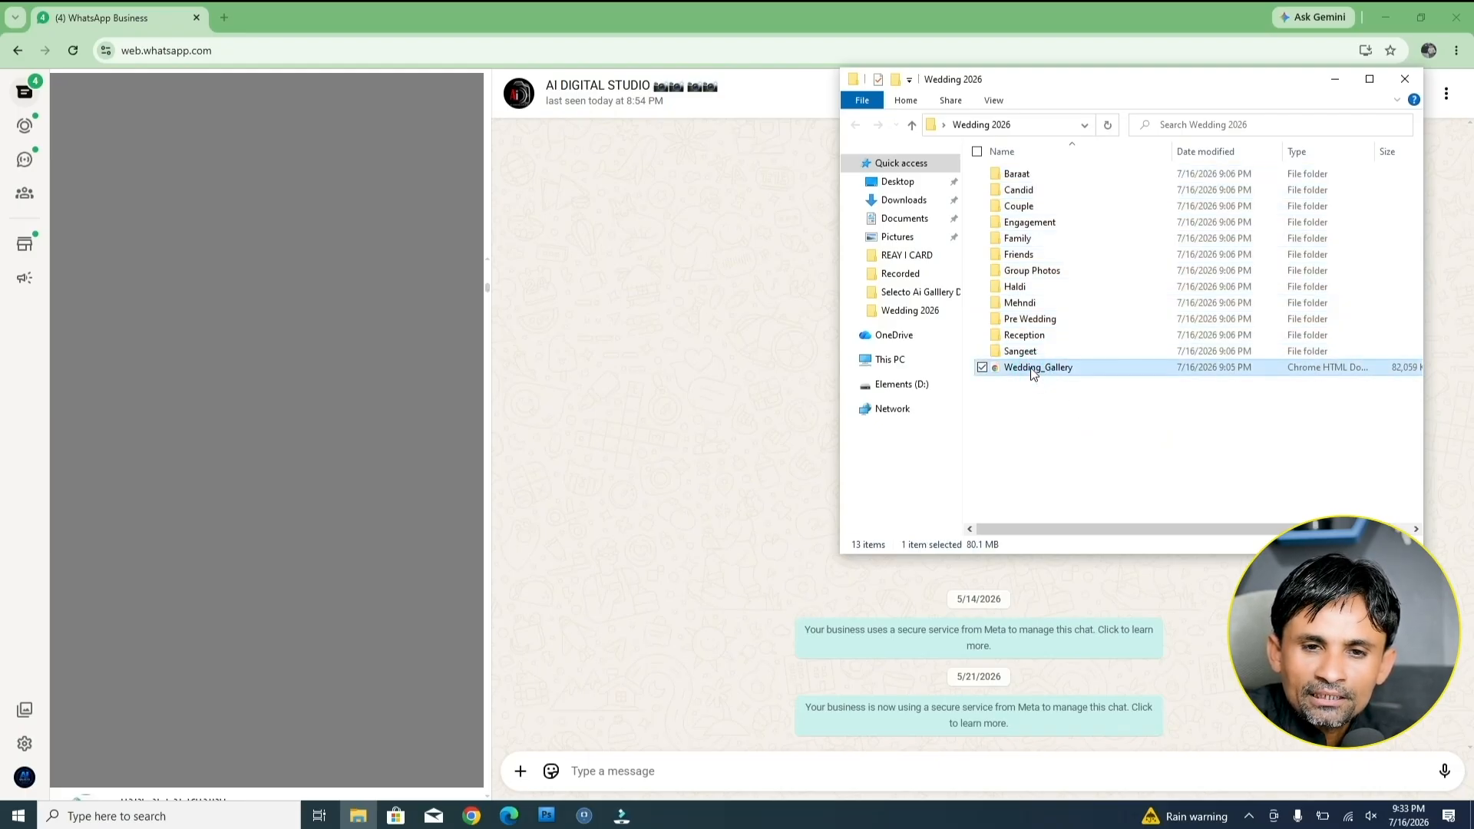
{"action": "right_click", "coordinate": [1033, 372]}
{"action": "left_click", "coordinate": [1101, 443]}
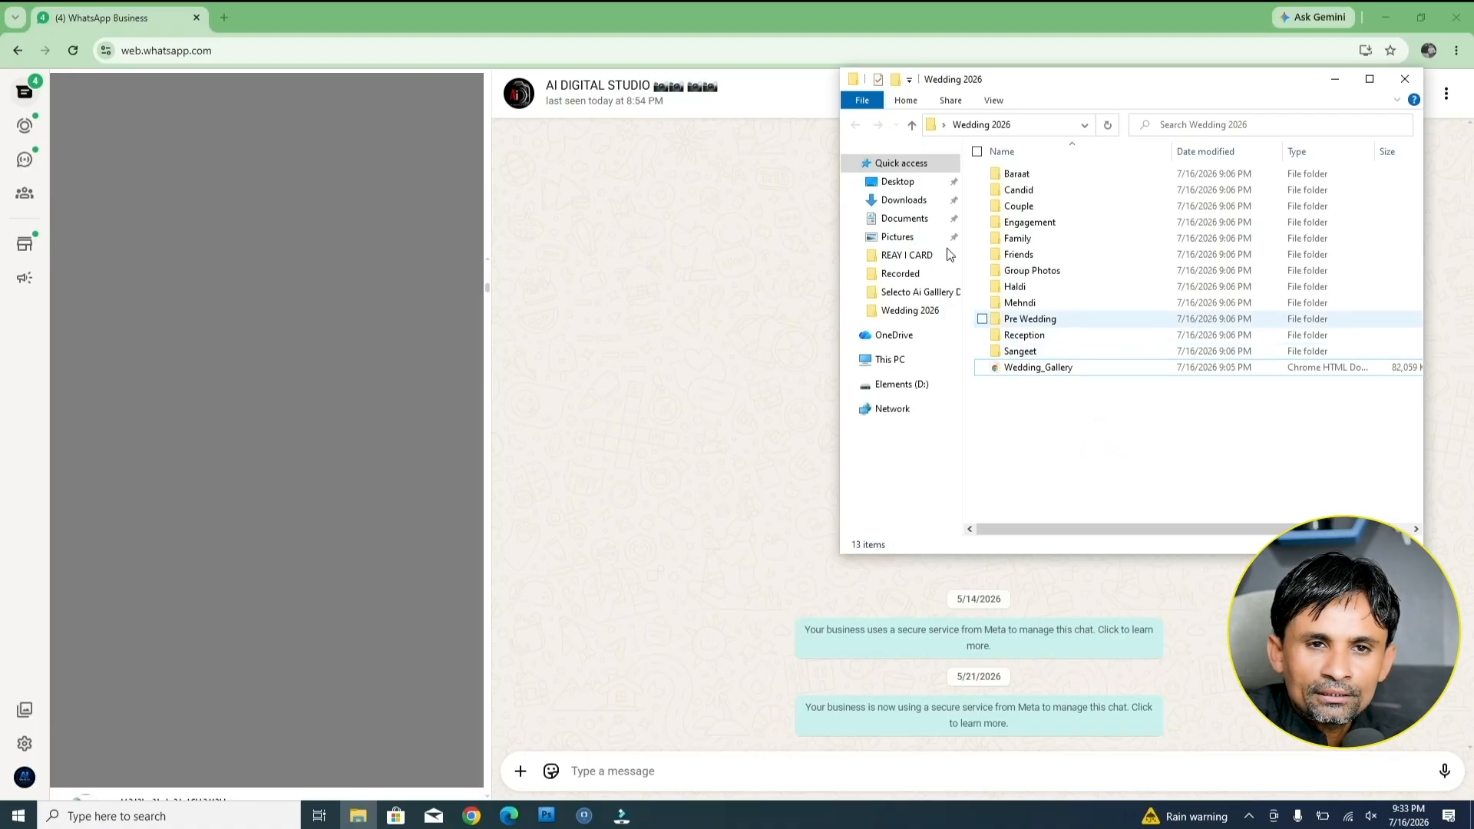
Step: Bring the WhatsApp Web chat to the front and send Wedding_Gallery.html from the desktop's Wedding 2026 folder as a document
{"action": "left_click", "coordinate": [844, 8]}
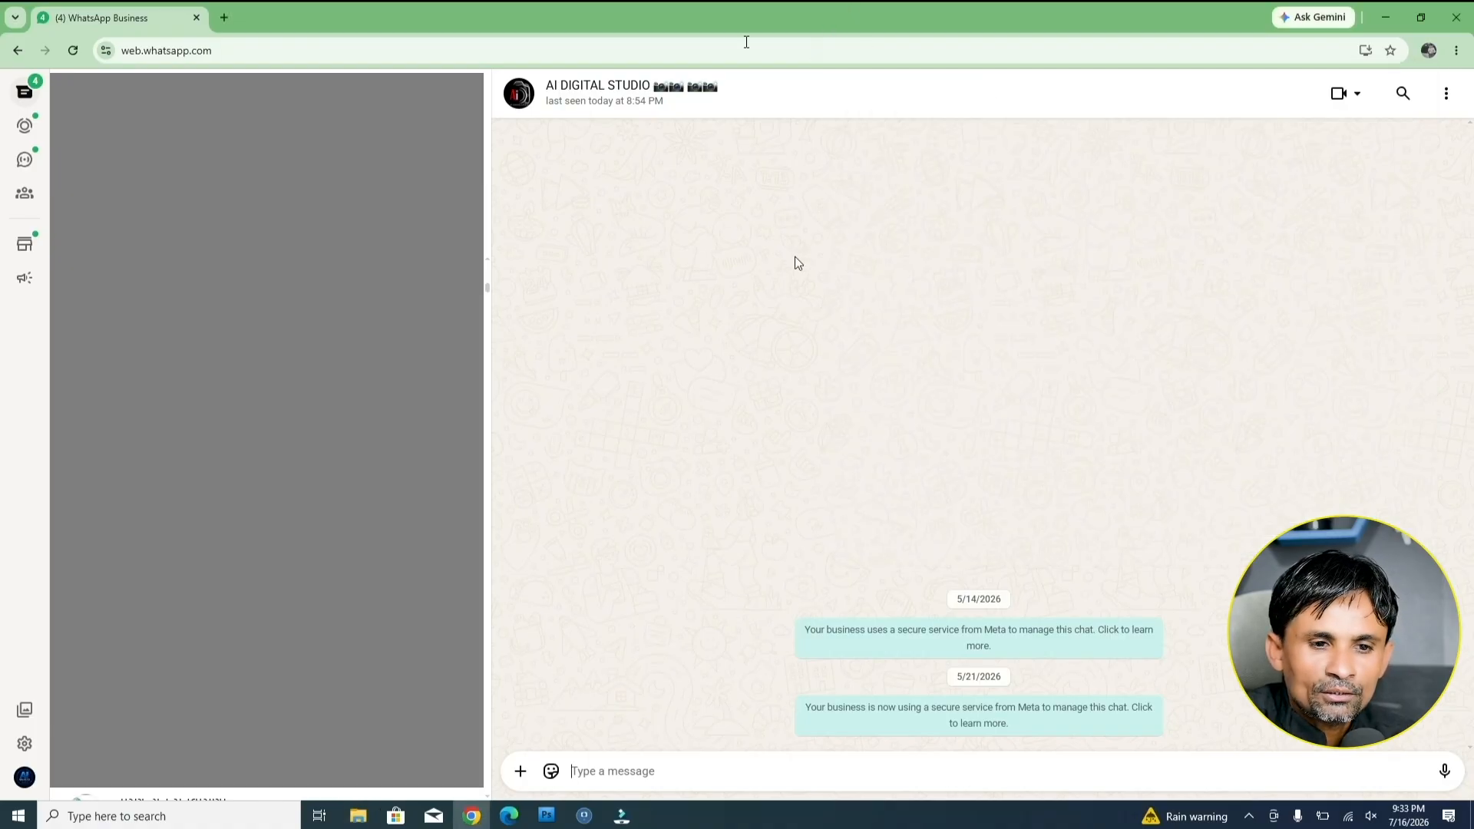
{"action": "left_click", "coordinate": [519, 771]}
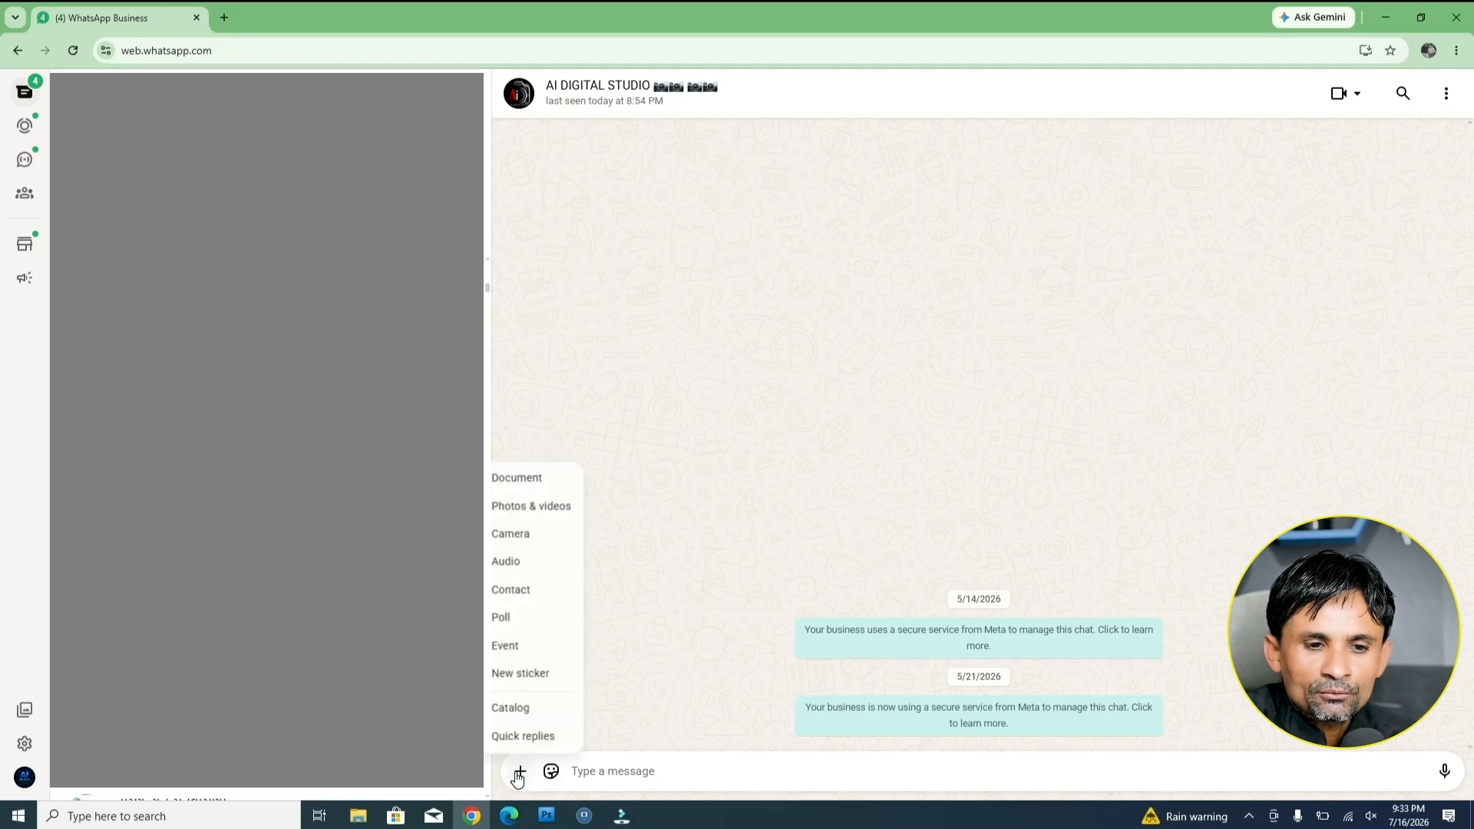
{"action": "left_click", "coordinate": [503, 480]}
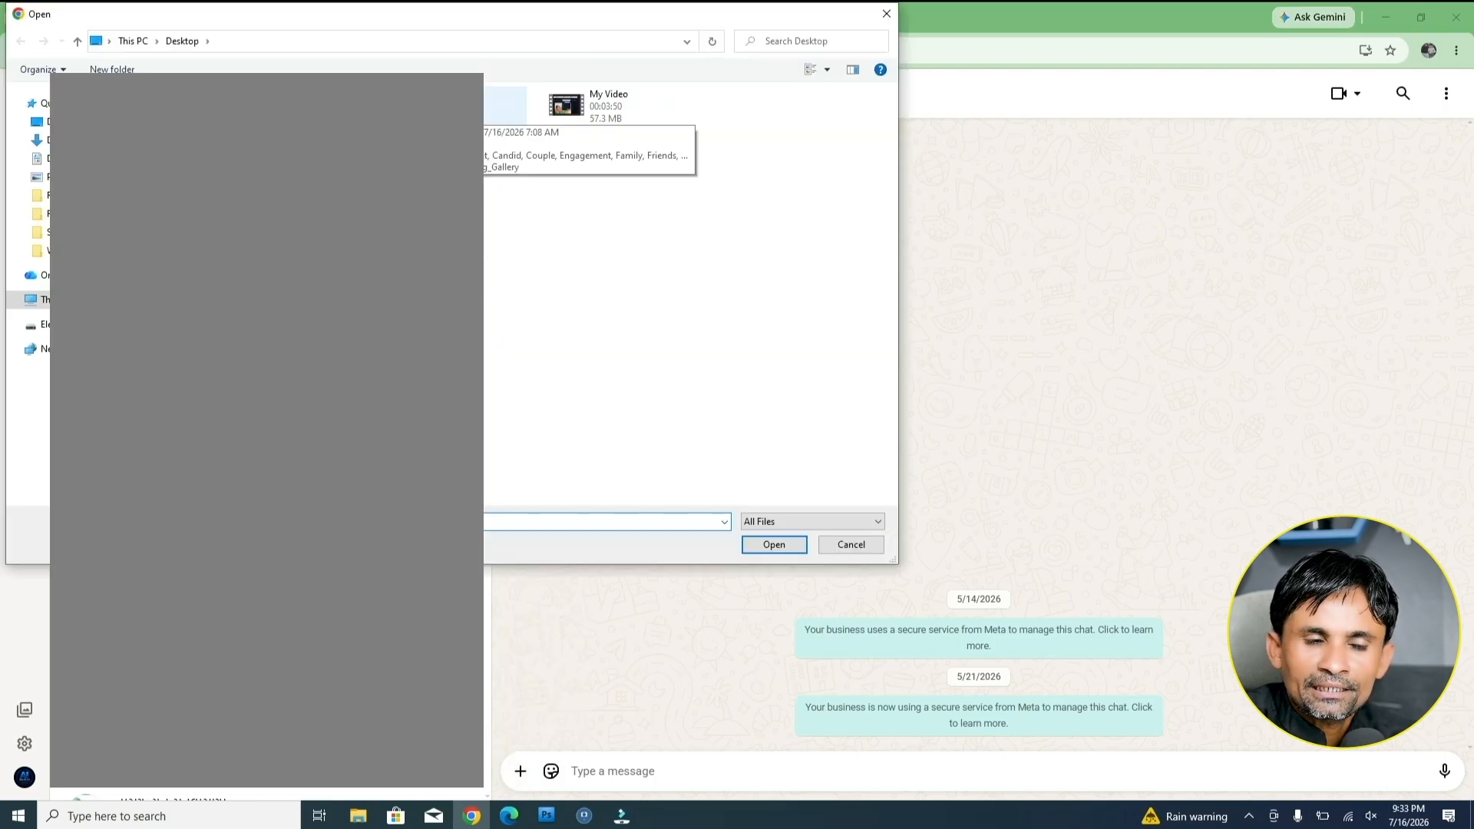
{"action": "left_click", "coordinate": [504, 107]}
{"action": "double_click", "coordinate": [504, 106]}
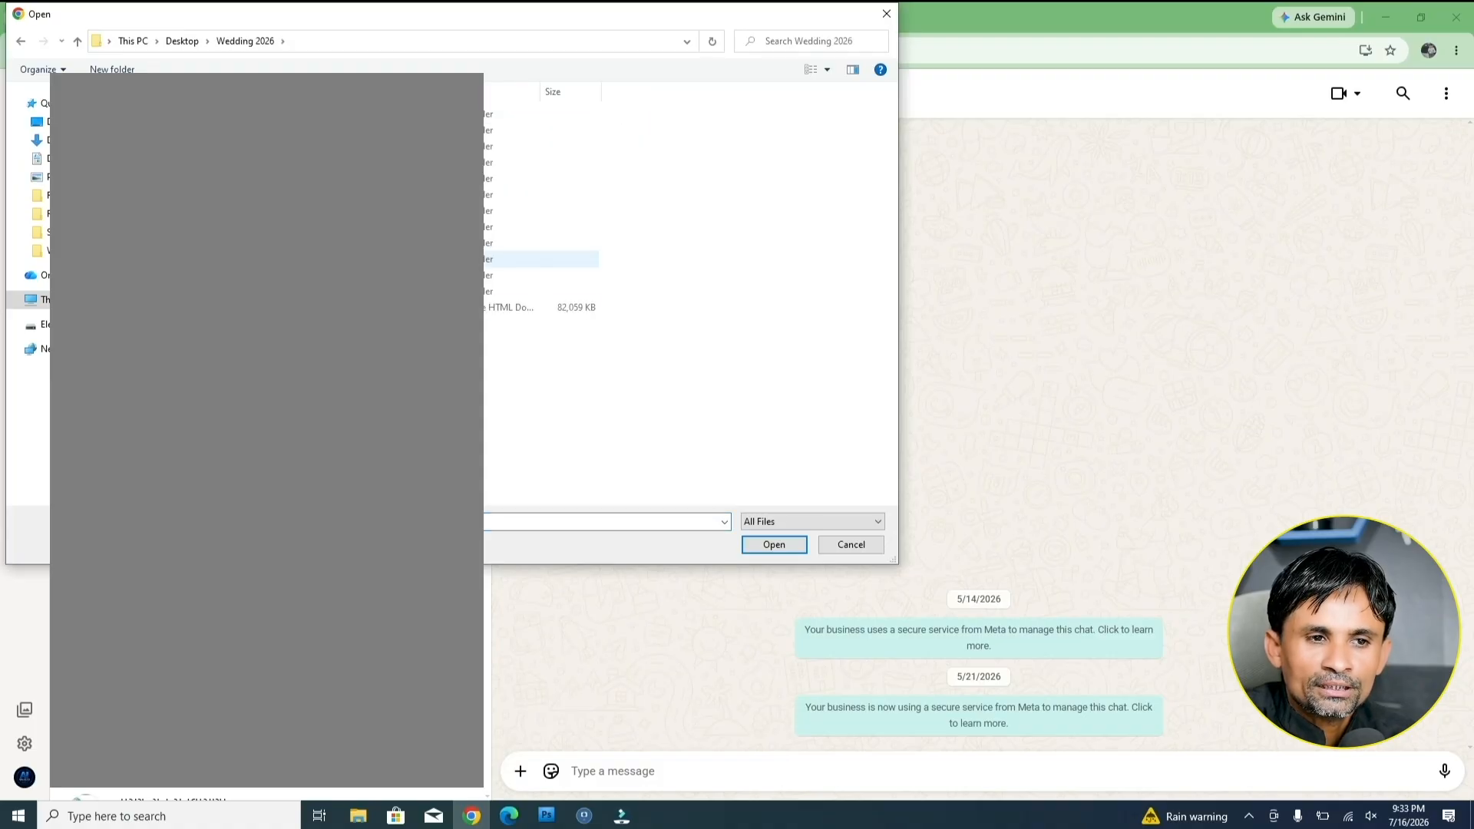
{"action": "left_click", "coordinate": [538, 308]}
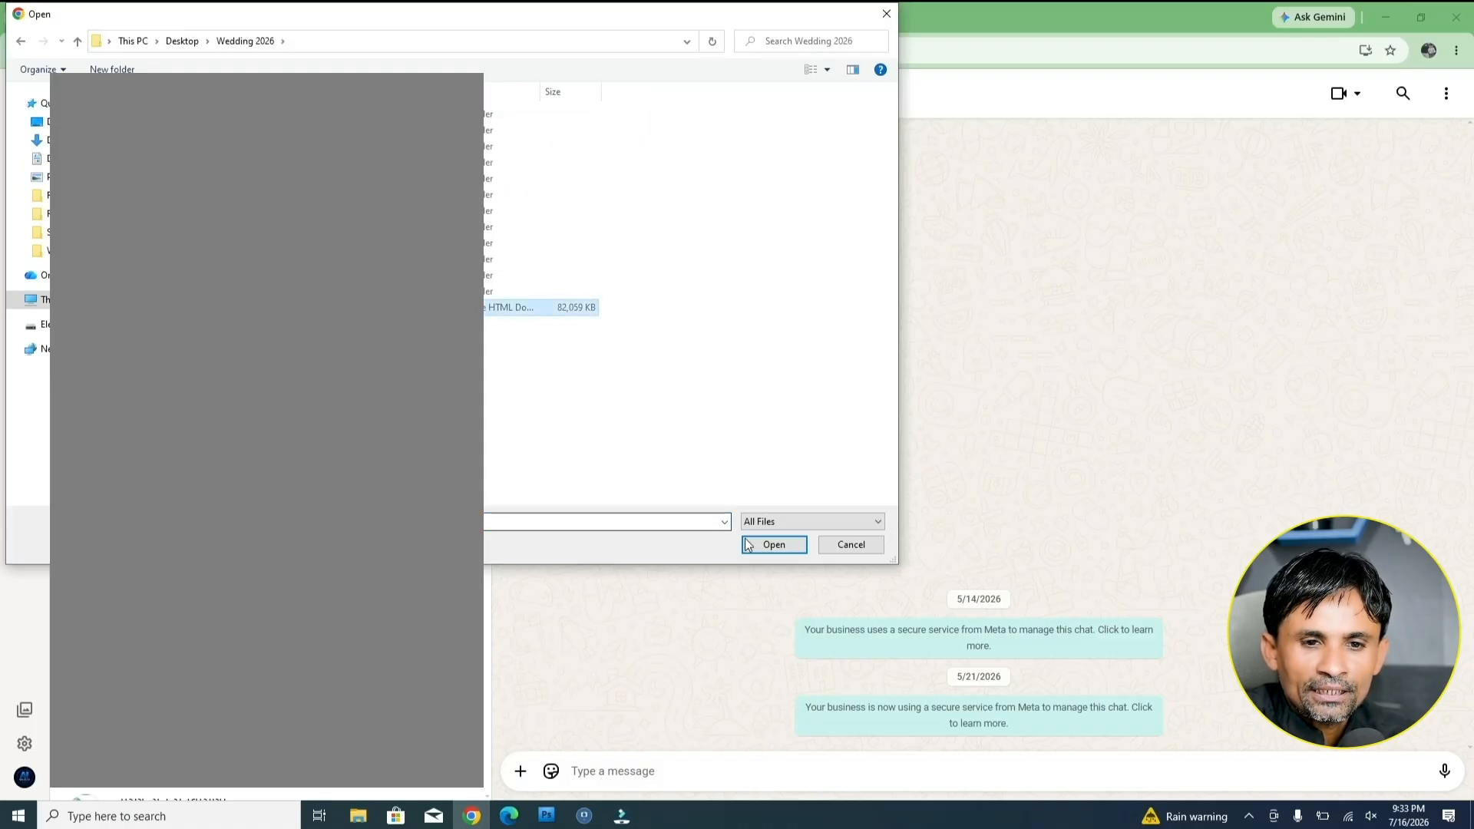
{"action": "left_click", "coordinate": [771, 544]}
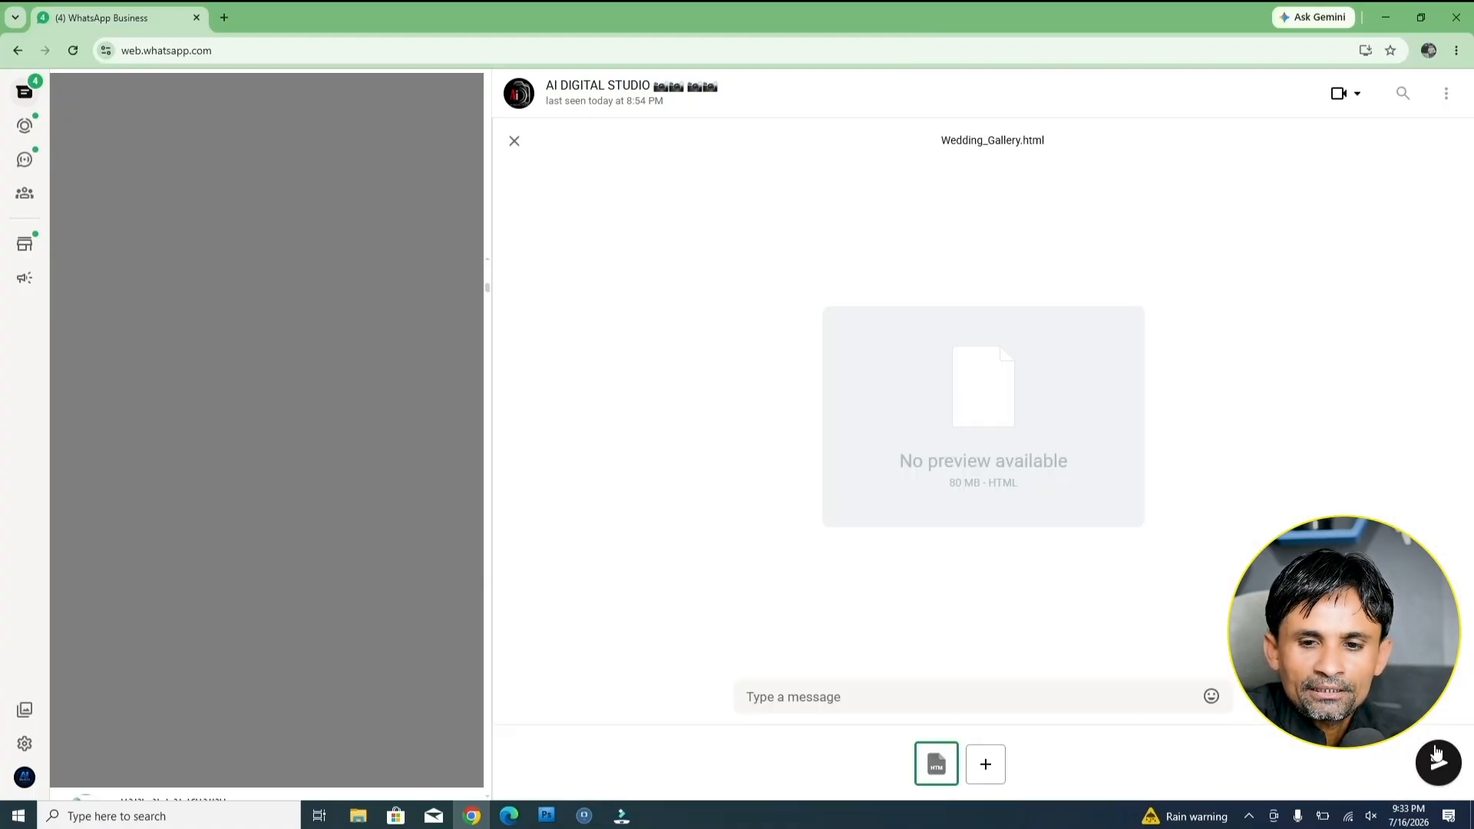
{"action": "left_click", "coordinate": [1441, 765]}
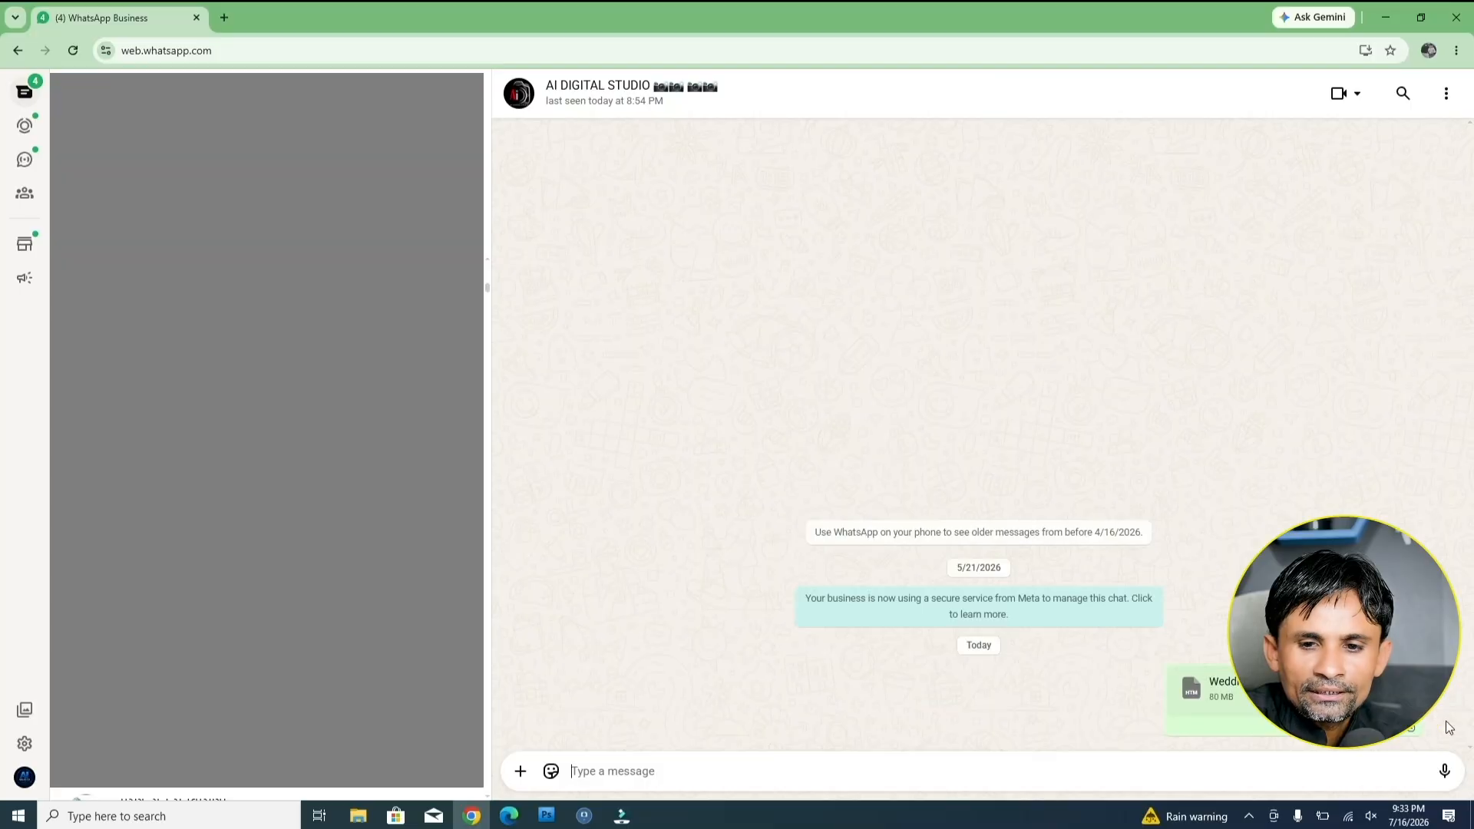